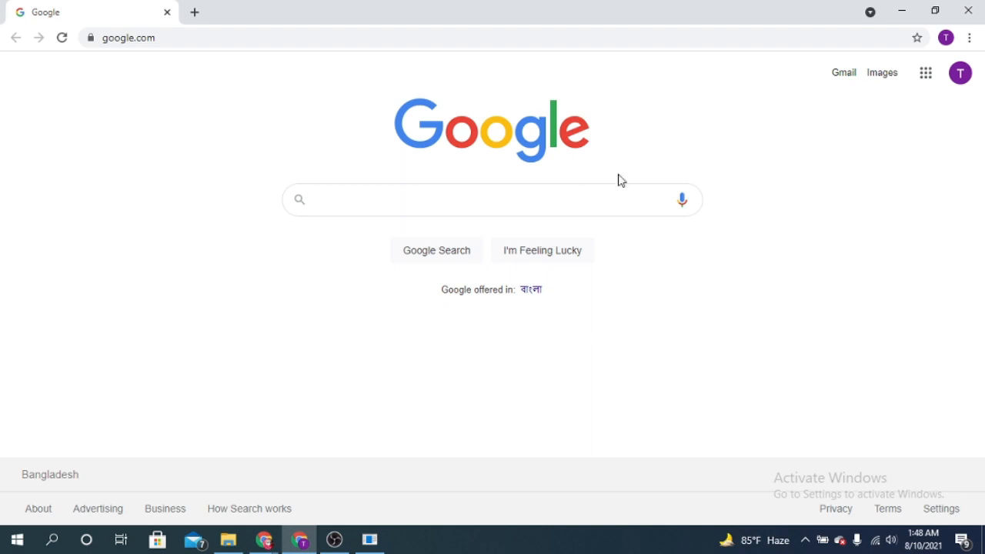
Go to Google Sheets from the Google homepage and open the full template gallery.
left_click(927, 74)
scroll(877, 338, "down", 3)
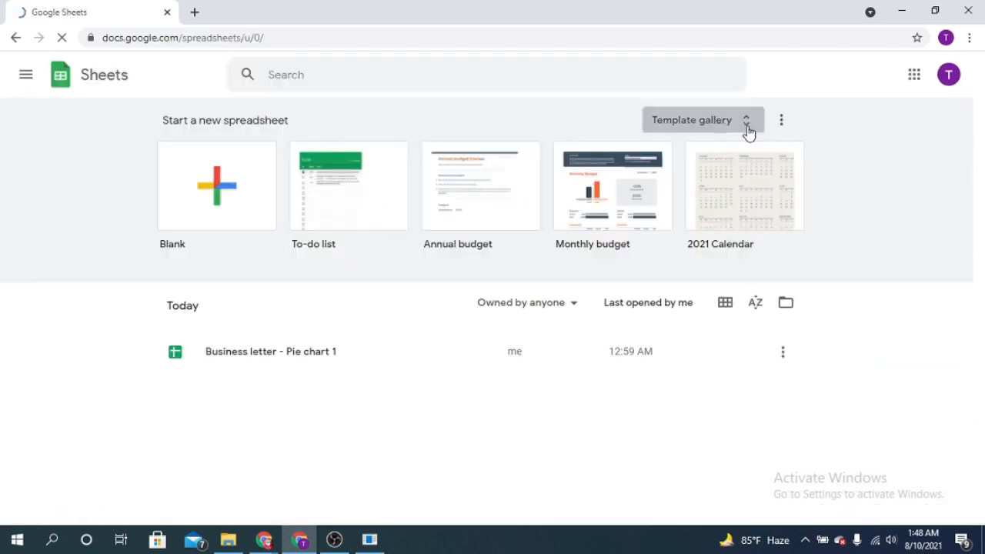
left_click(748, 131)
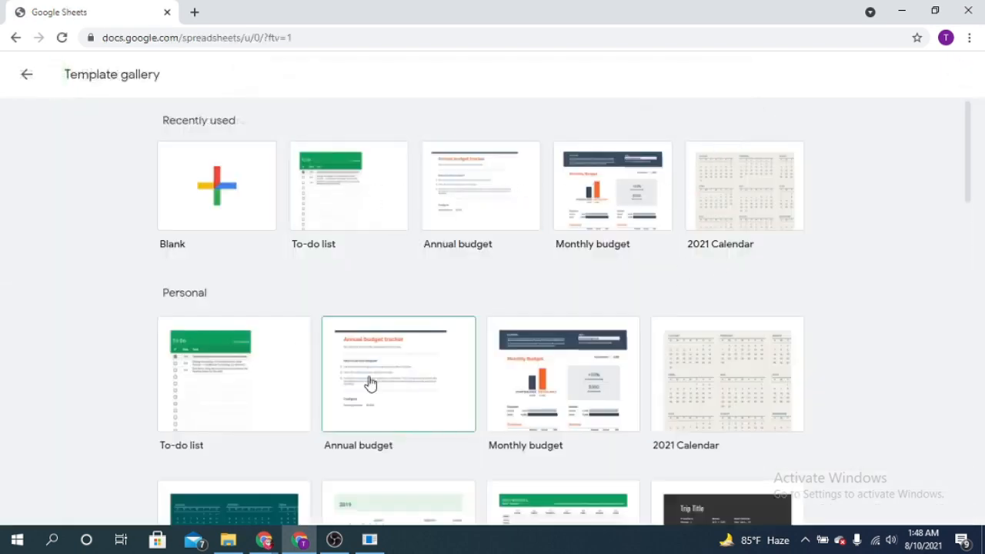
Look through the Personal, Work, Project management and Education templates in the gallery.
scroll(372, 382, "down", 1)
scroll(373, 383, "down", 1)
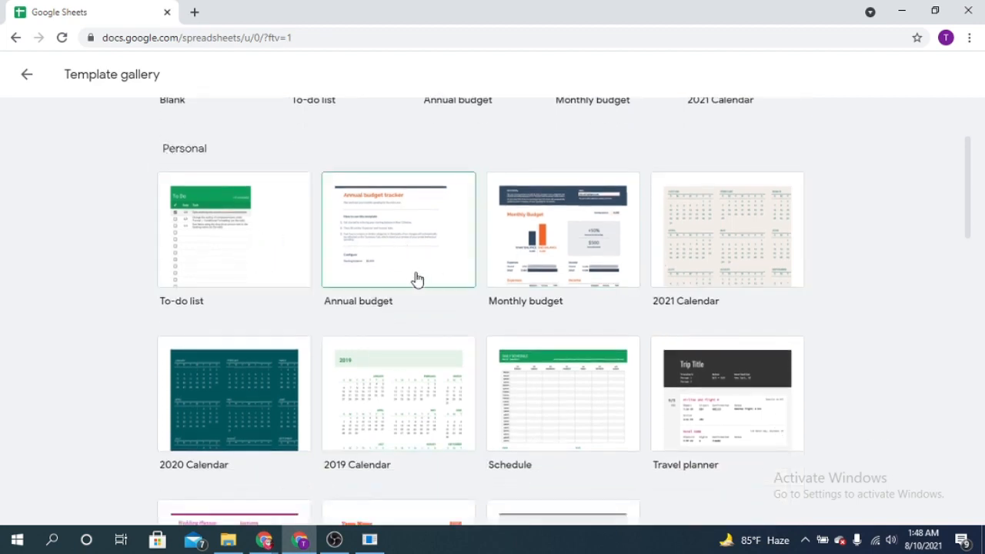
scroll(369, 300, "down", 2)
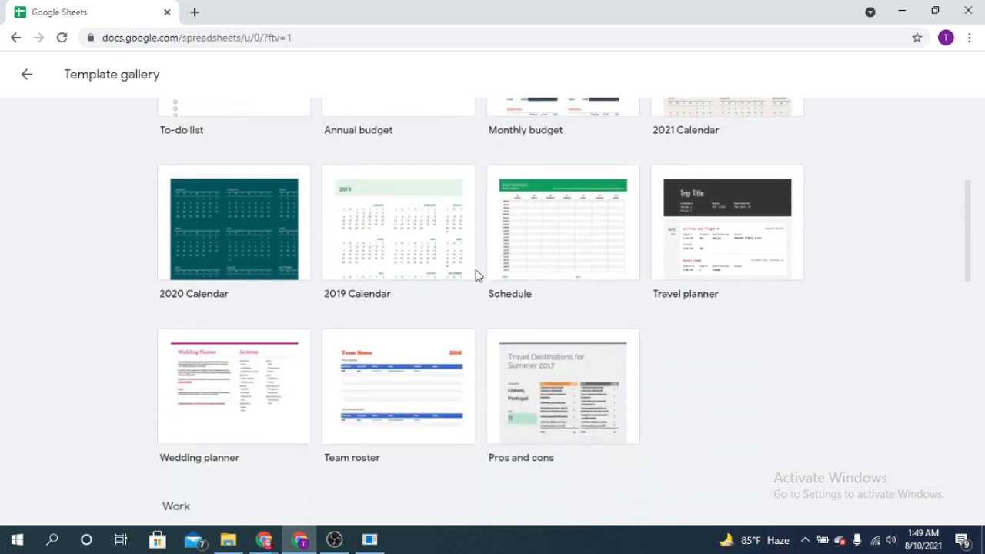
scroll(598, 195, "down", 1)
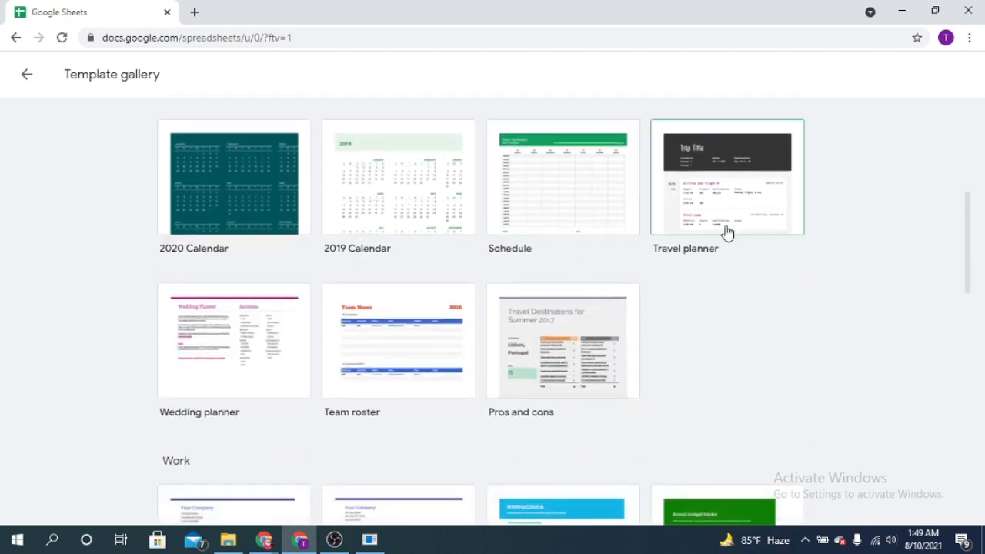
scroll(675, 341, "down", 2)
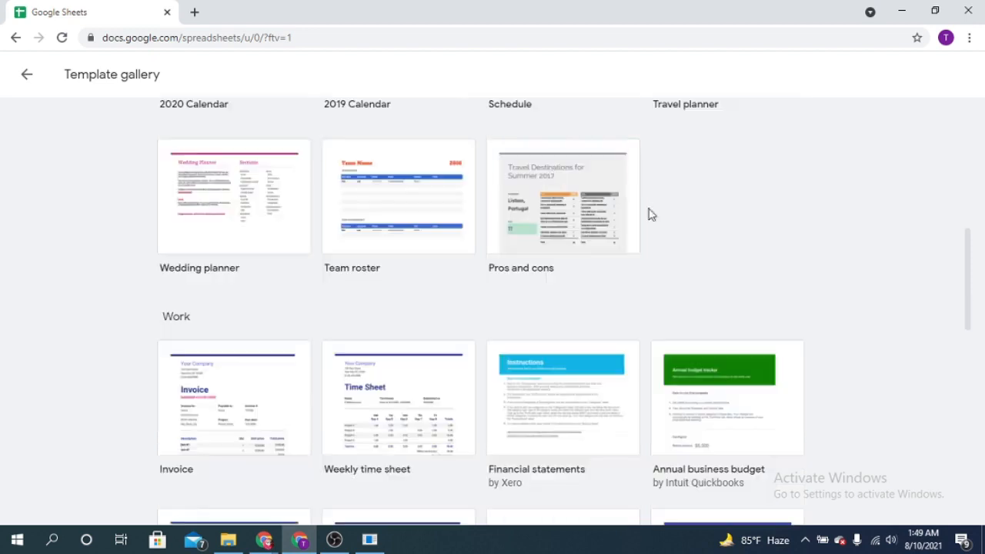
scroll(160, 213, "down", 5)
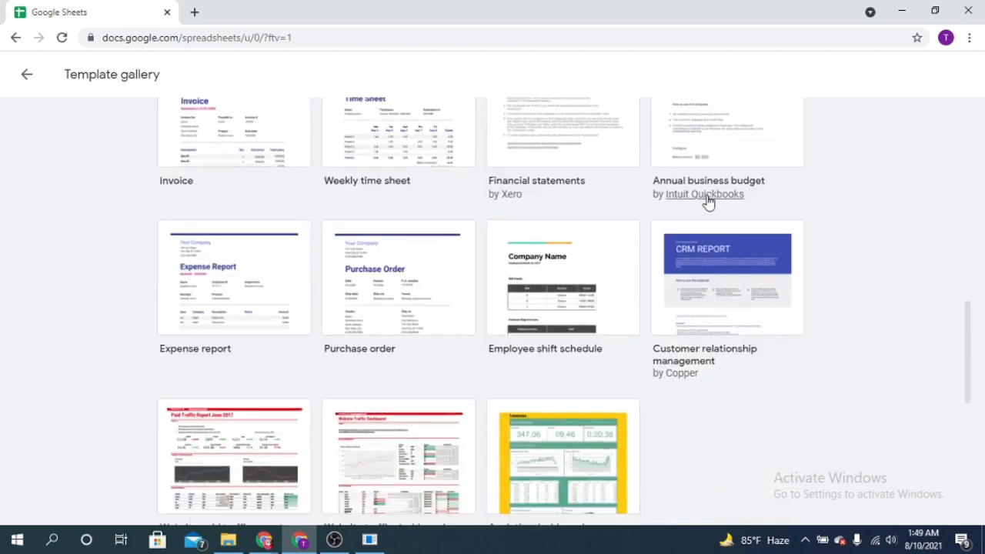
scroll(378, 272, "down", 4)
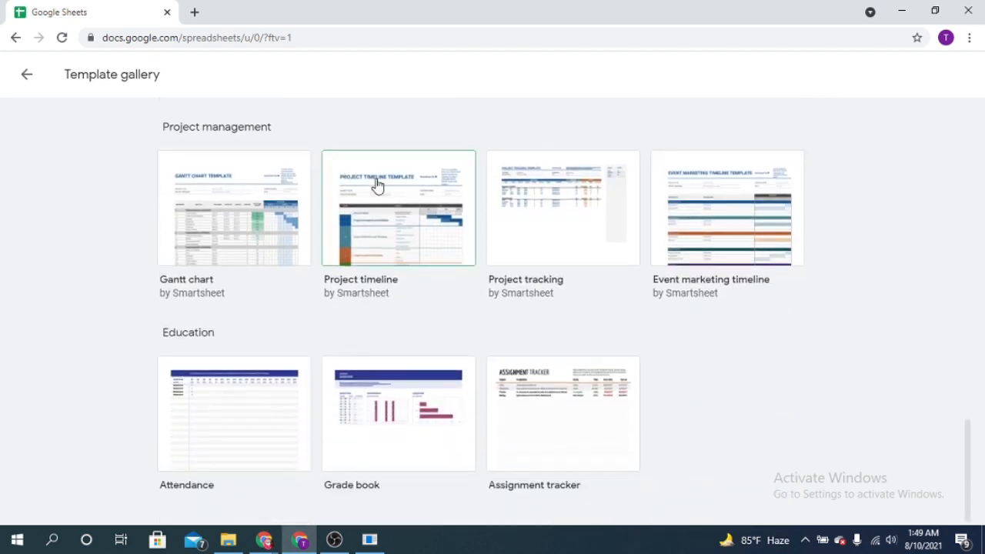
scroll(608, 362, "up", 15)
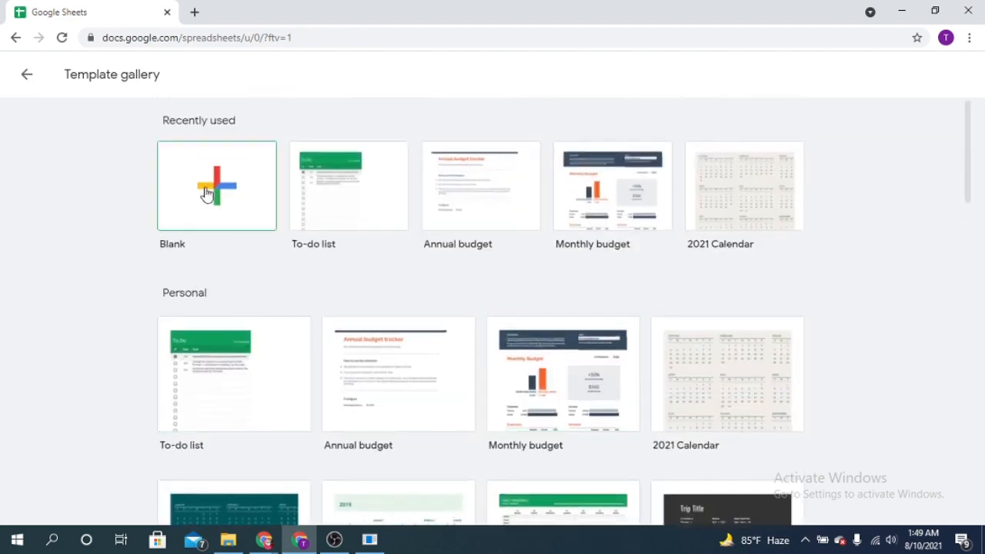
Create a new blank spreadsheet and select cell A1.
left_click(223, 191)
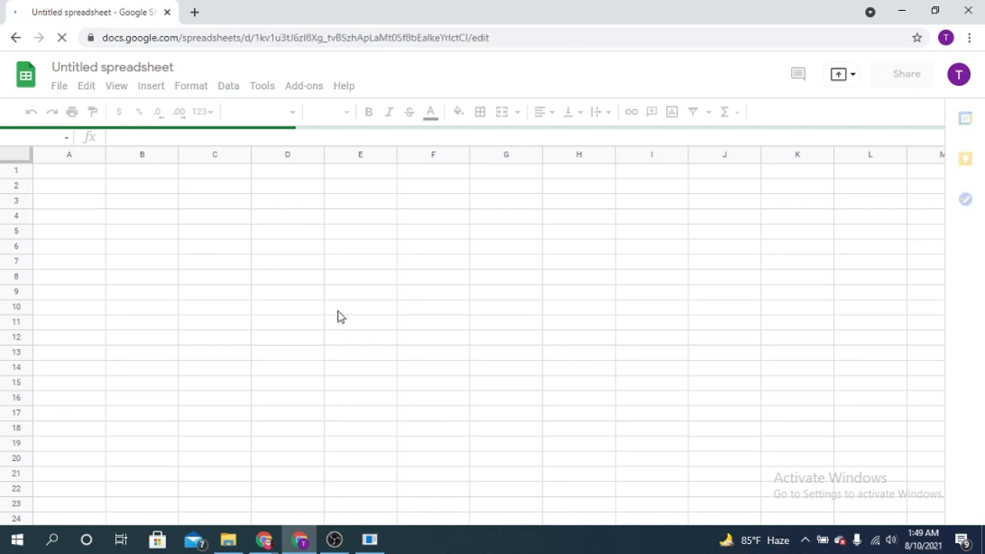
left_click(69, 172)
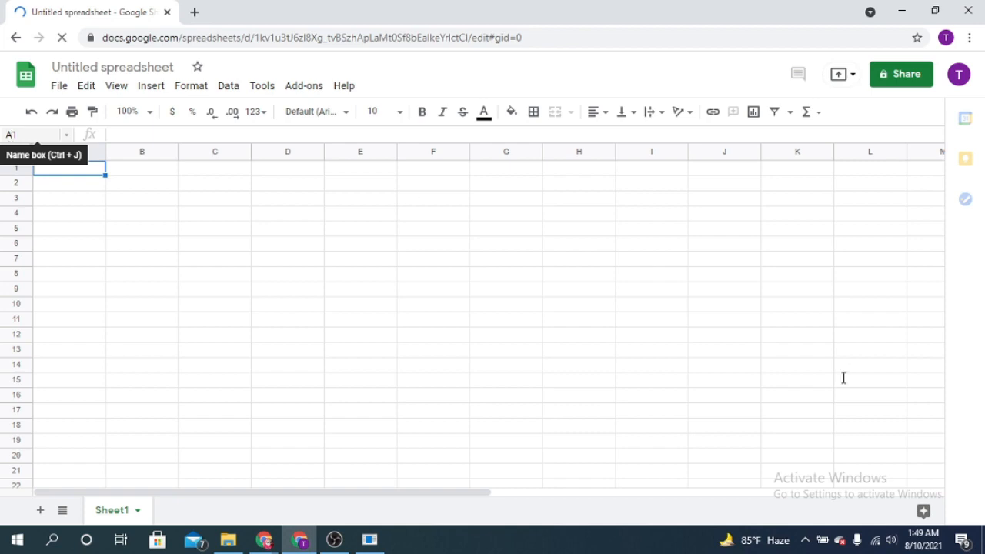
Examine how cells are addressed by checking the references of cells A1, B1, B6 and D8.
left_click(27, 132)
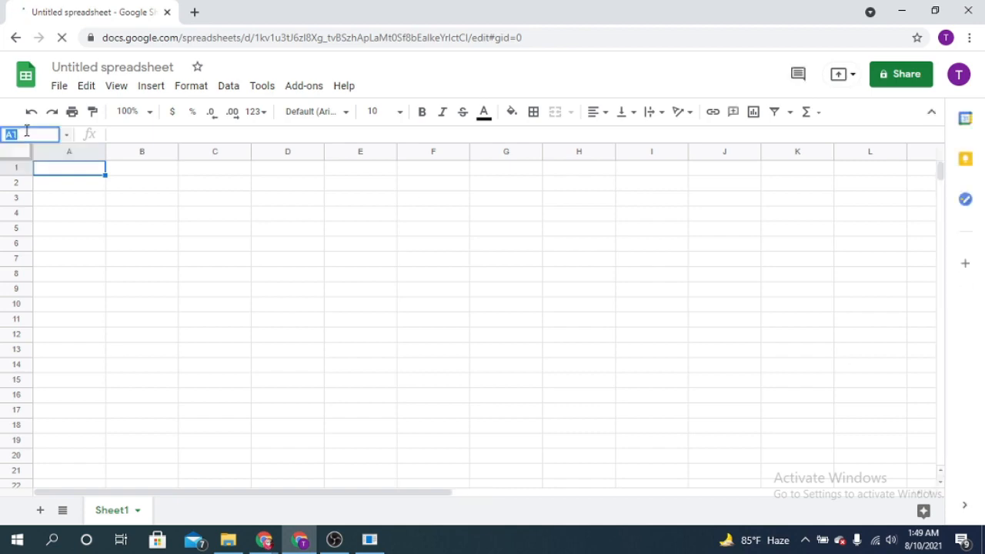
left_click(80, 174)
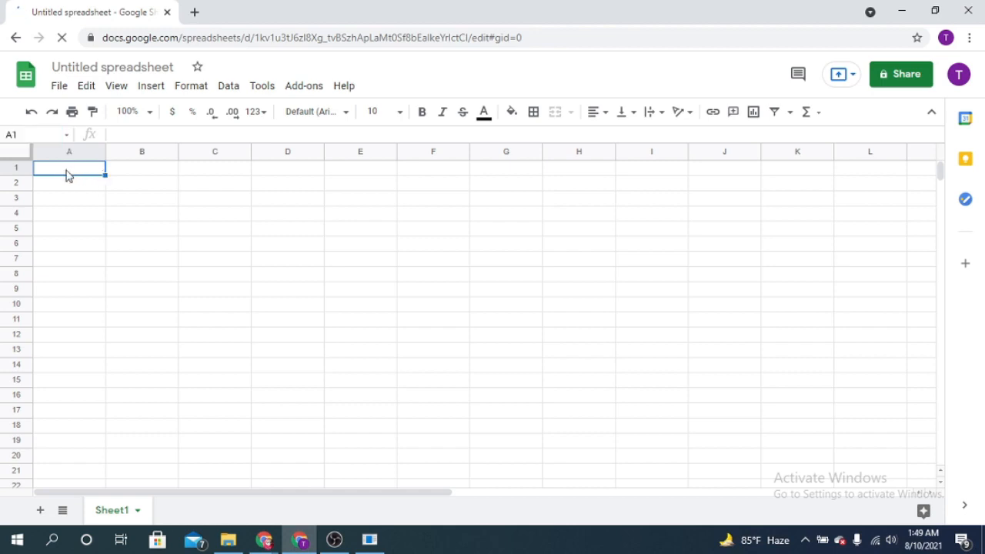
left_click(154, 173)
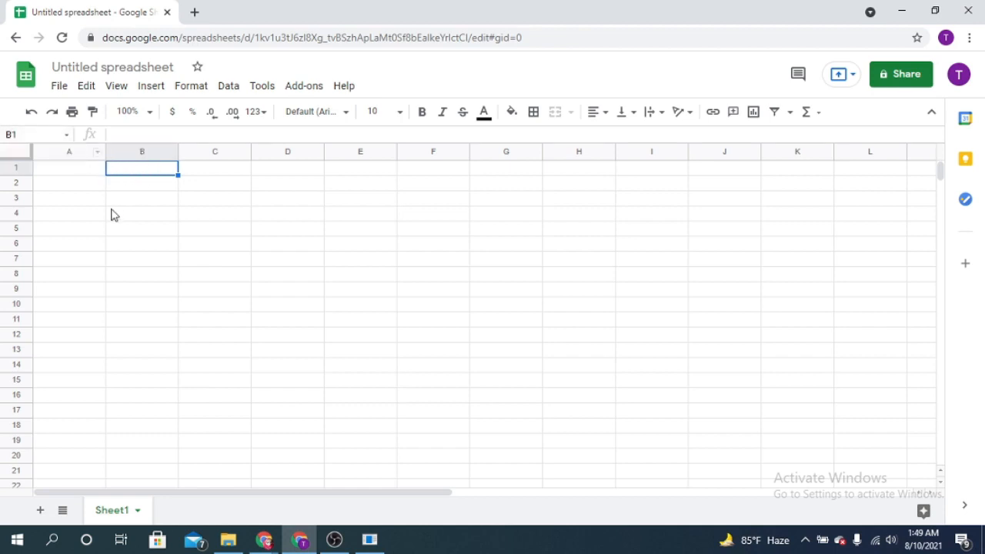
left_click(155, 244)
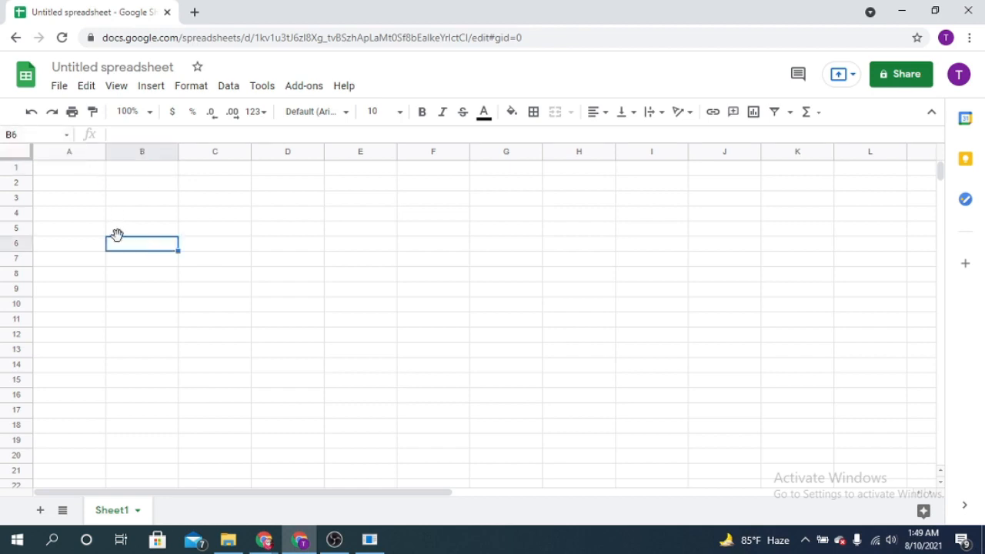
left_click(299, 279)
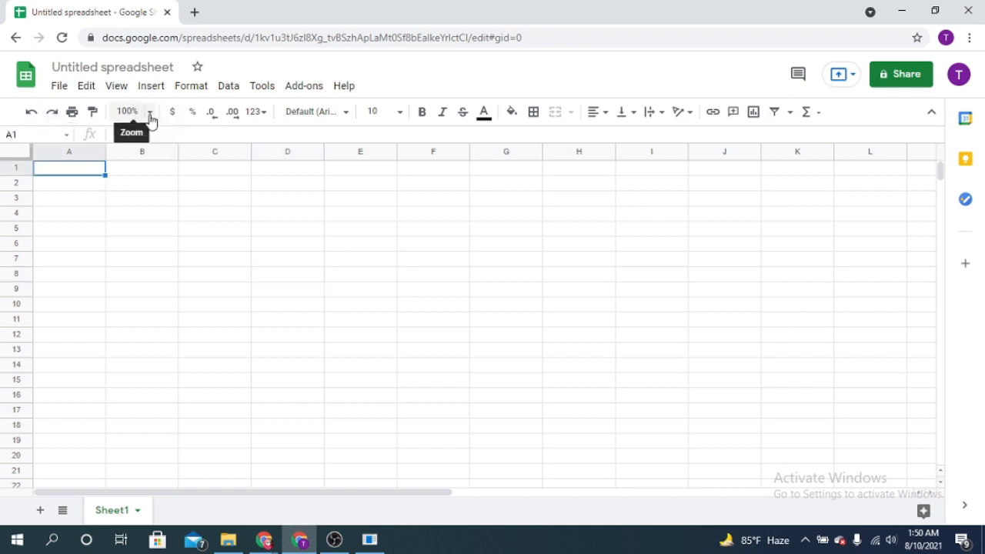
Try the sheet zoom at 50% and at 150%.
left_click(147, 114)
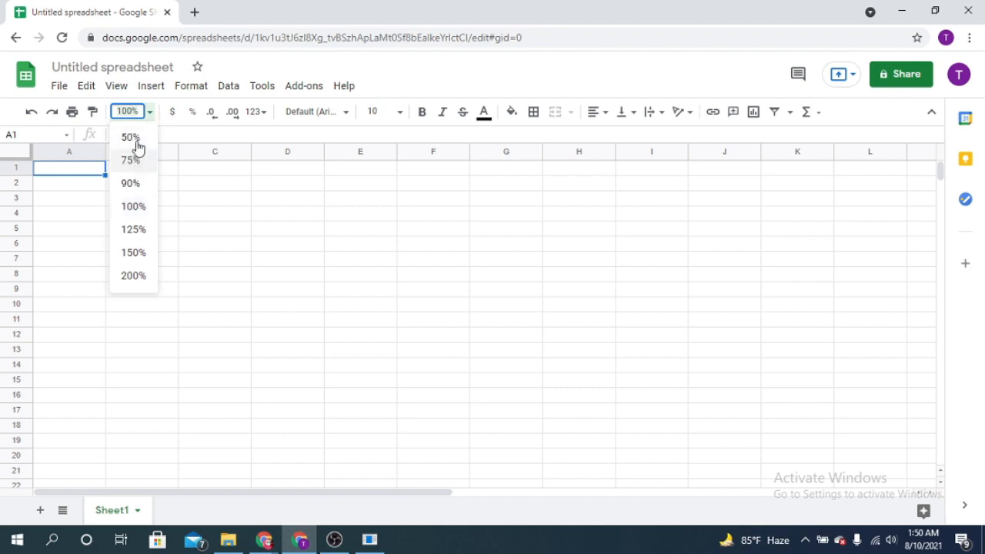
left_click(131, 139)
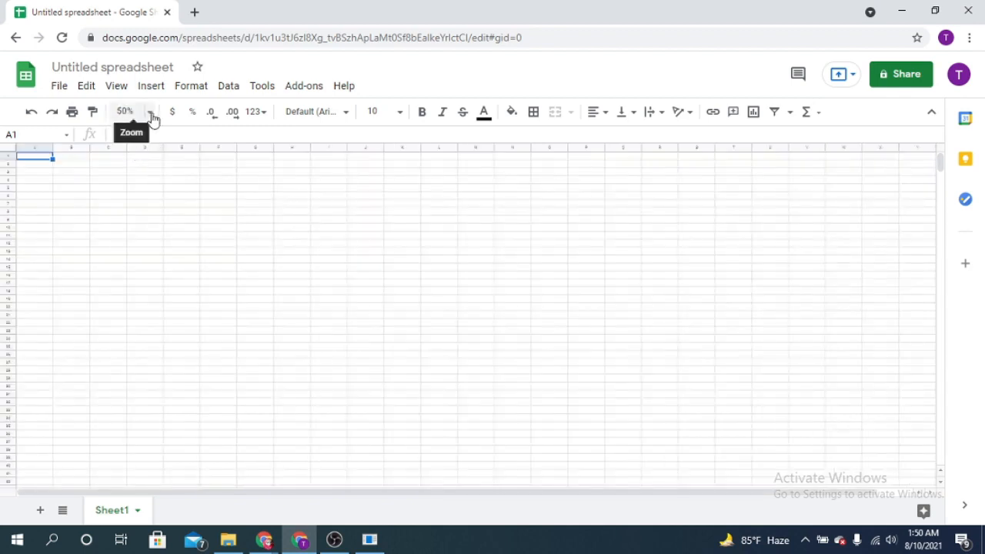
left_click(148, 113)
left_click(133, 207)
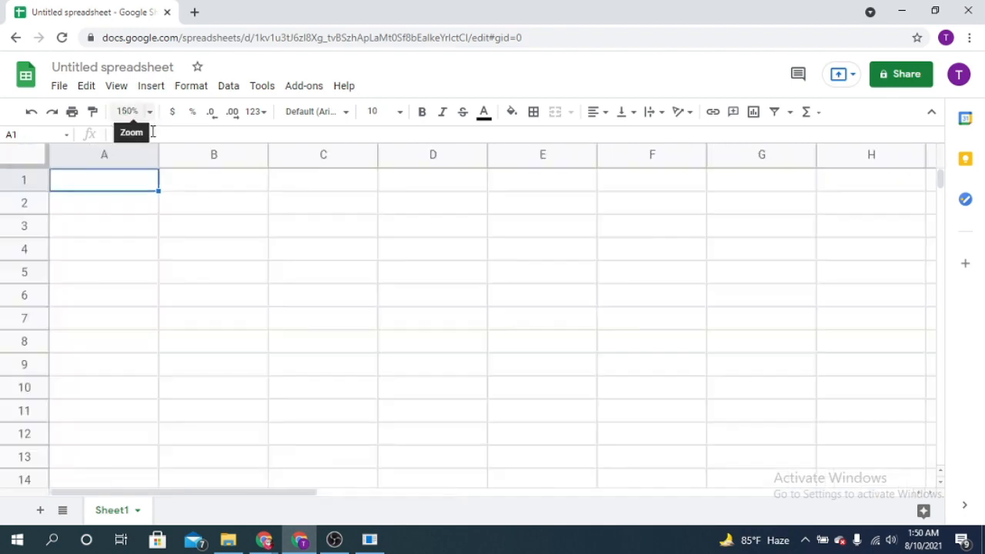
Set the sheet zoom to 125%.
left_click(152, 115)
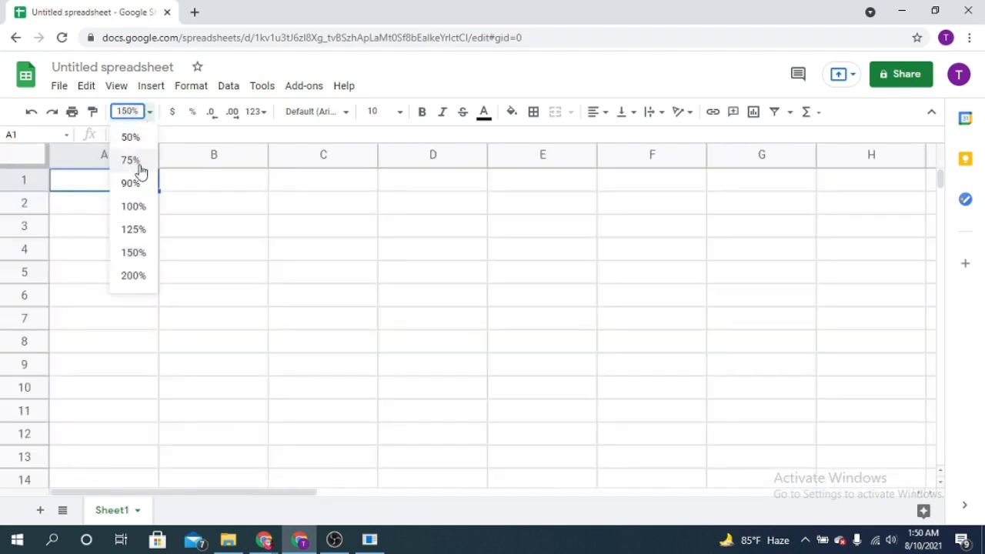
left_click(132, 231)
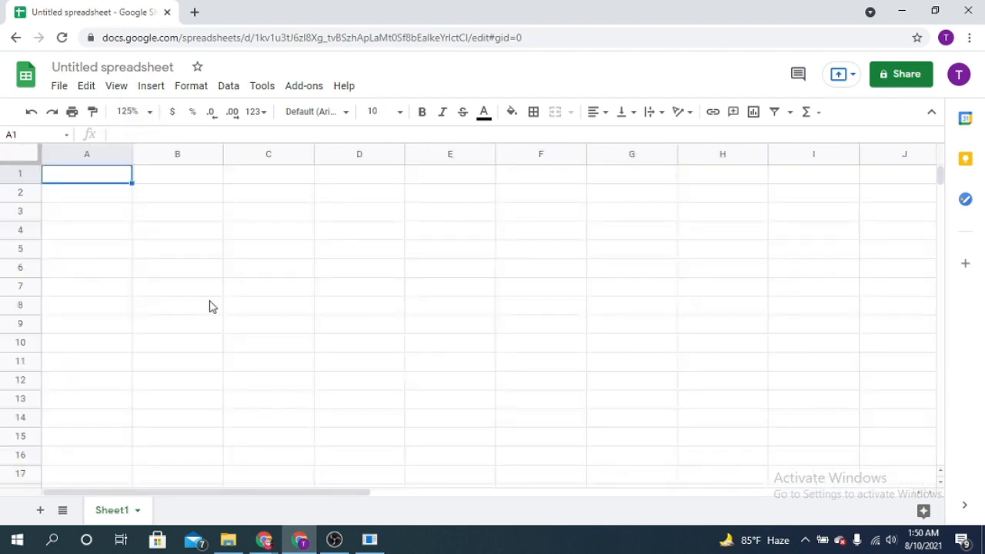
Enter the column headings "Month" in cell A1 and "Bills" in cell B1.
double_click(78, 182)
type("Month")
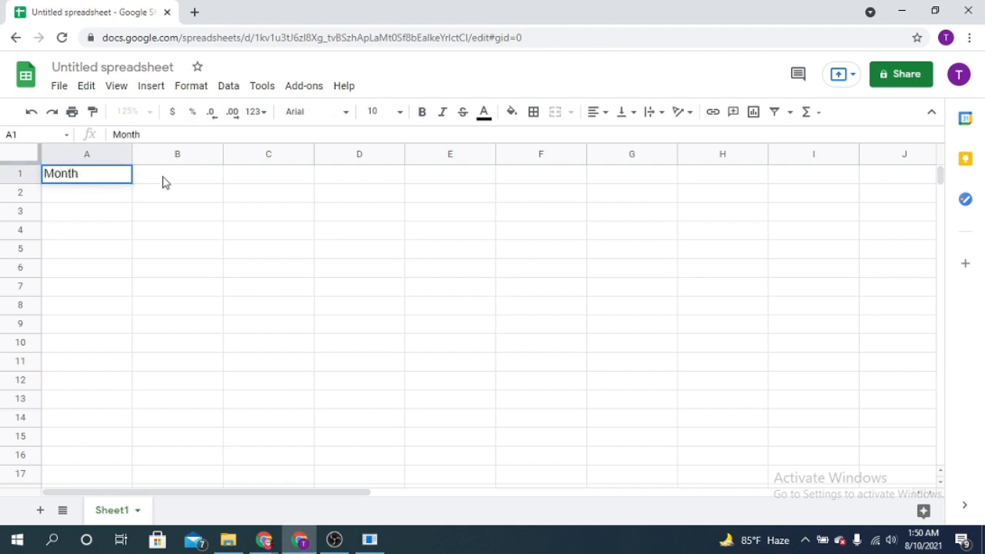
left_click(162, 182)
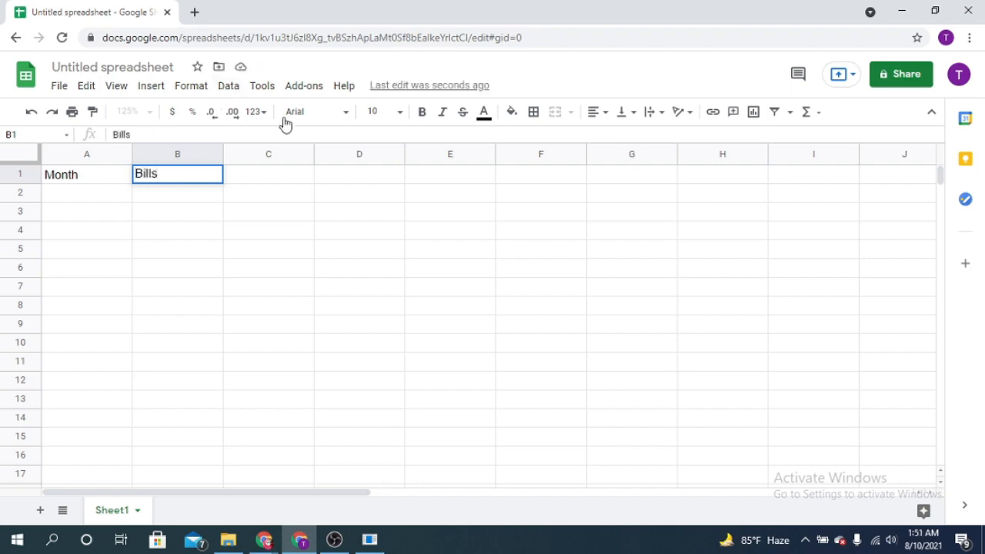
left_click(82, 197)
Try font sizes 11, 14 and 8 on the "Month" heading and return it to 10.
left_click(86, 175)
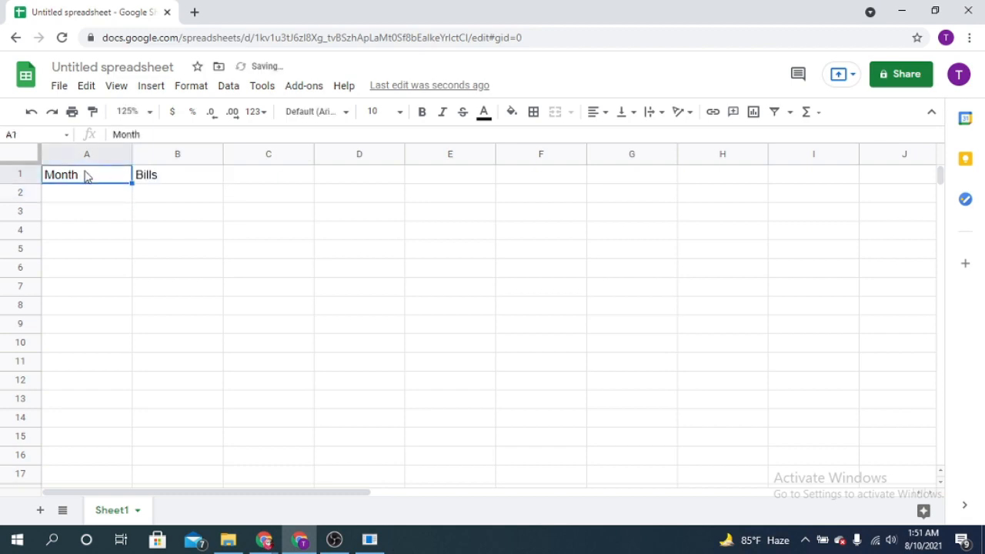
left_click(399, 114)
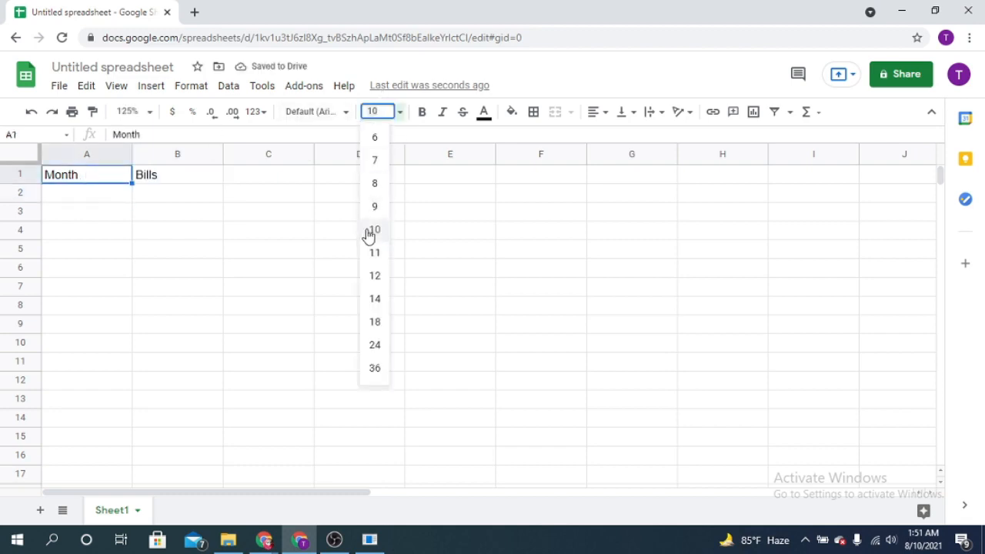
left_click(375, 254)
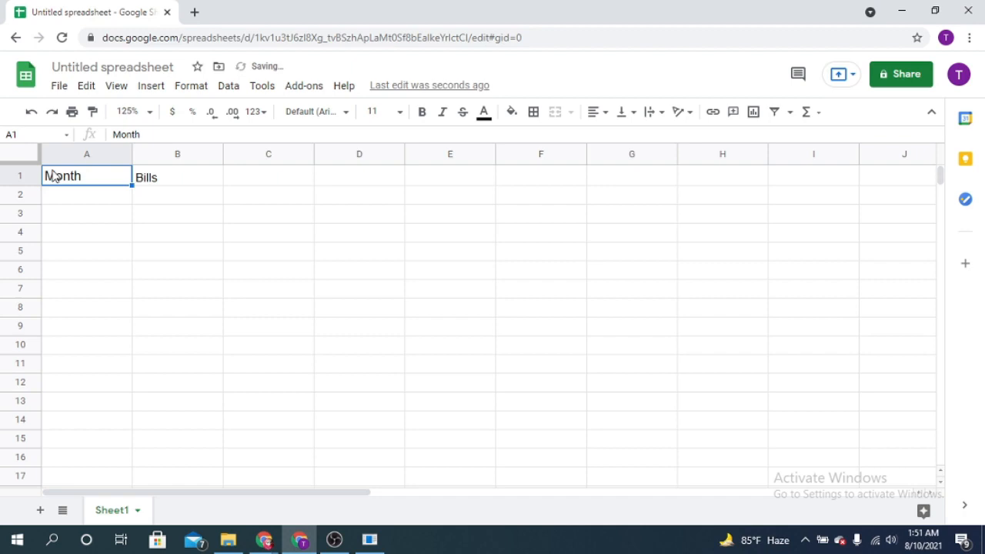
left_click(400, 115)
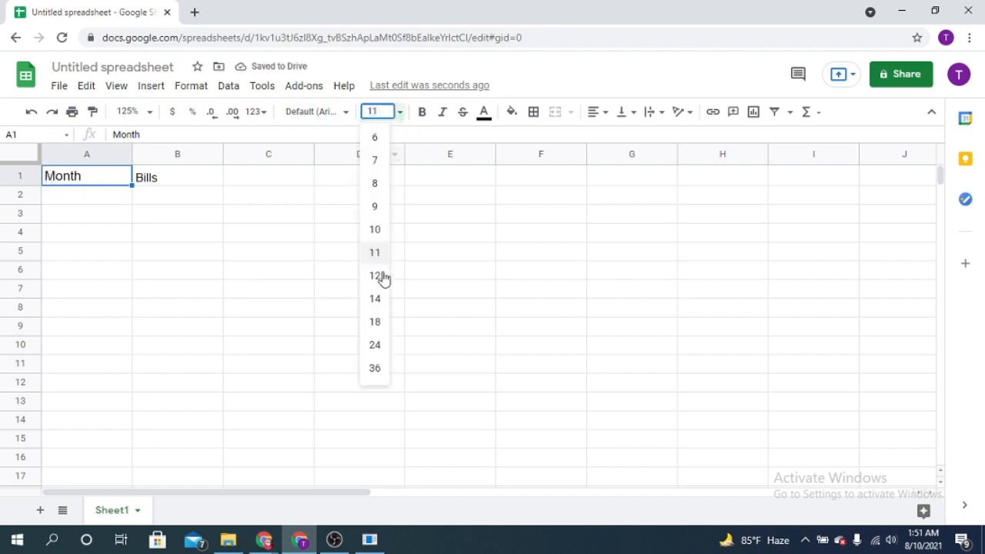
left_click(379, 302)
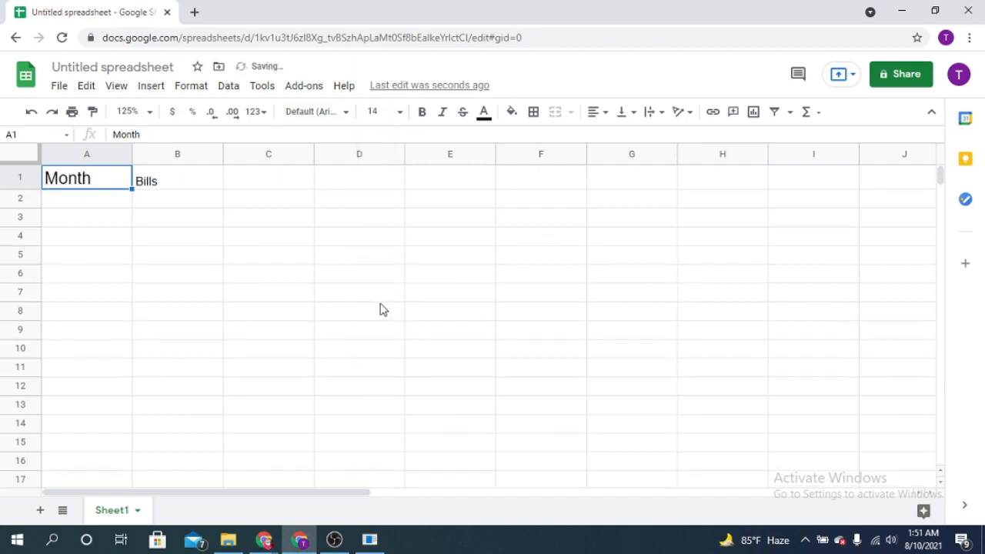
left_click(401, 116)
left_click(377, 184)
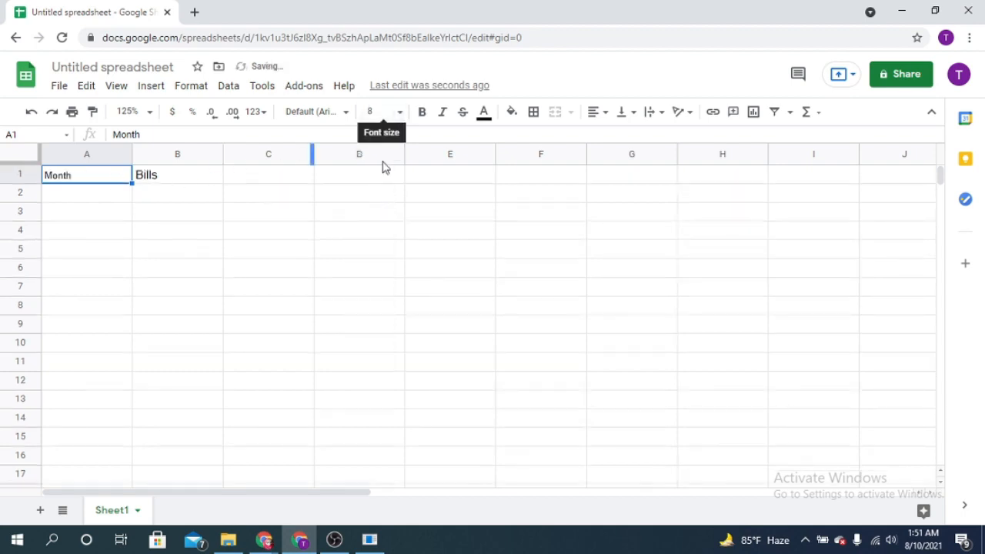
left_click(401, 117)
left_click(380, 231)
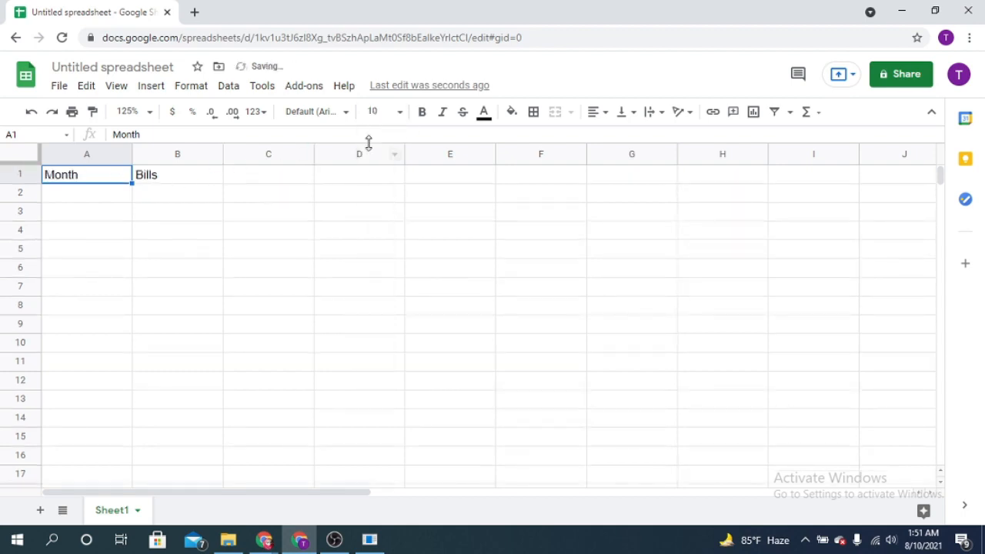
Change the font of the "Month" heading in cell A1 to Oswald.
left_click(346, 114)
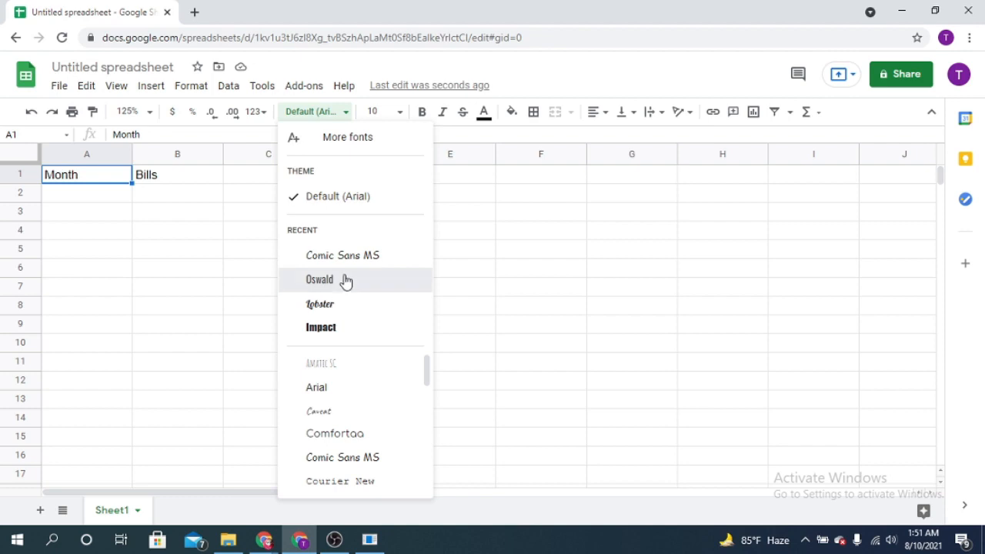
left_click(346, 281)
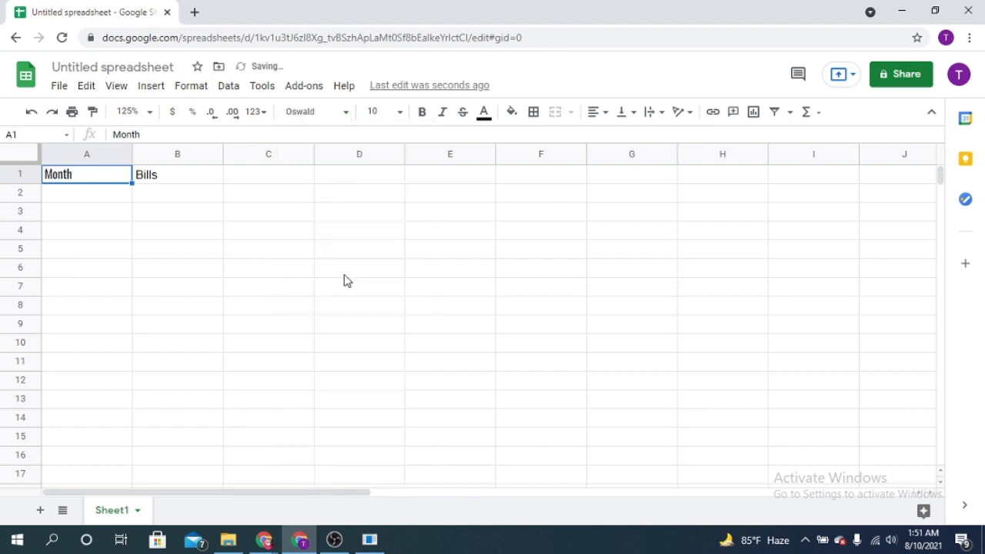
left_click(403, 116)
Try the Arial font on the "Month" heading and undo that font change.
left_click(345, 114)
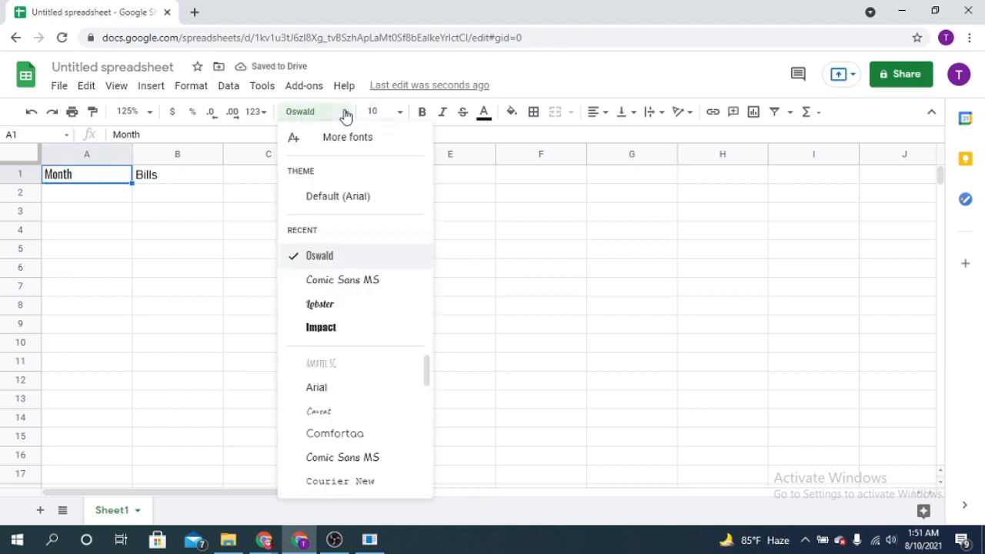
left_click(330, 389)
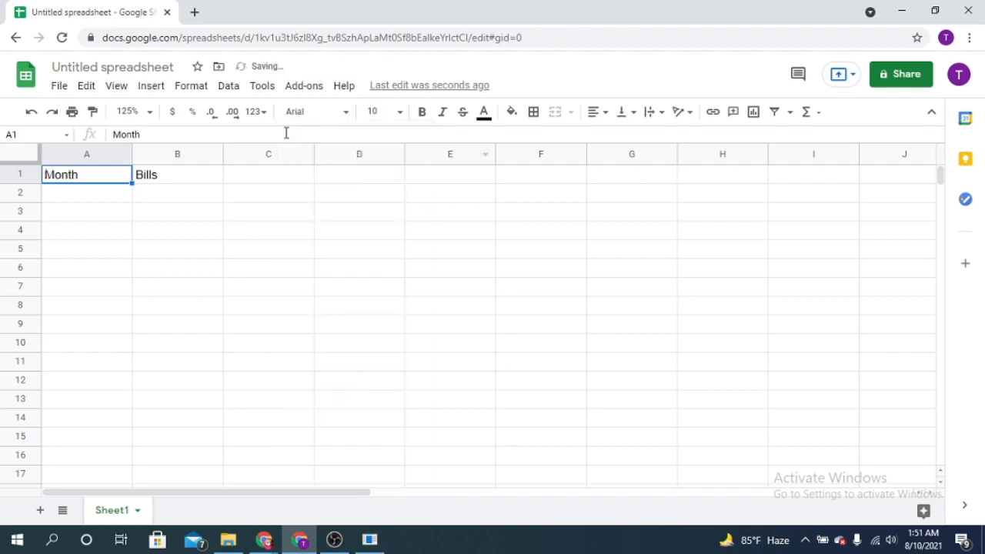
key("ctrl+z")
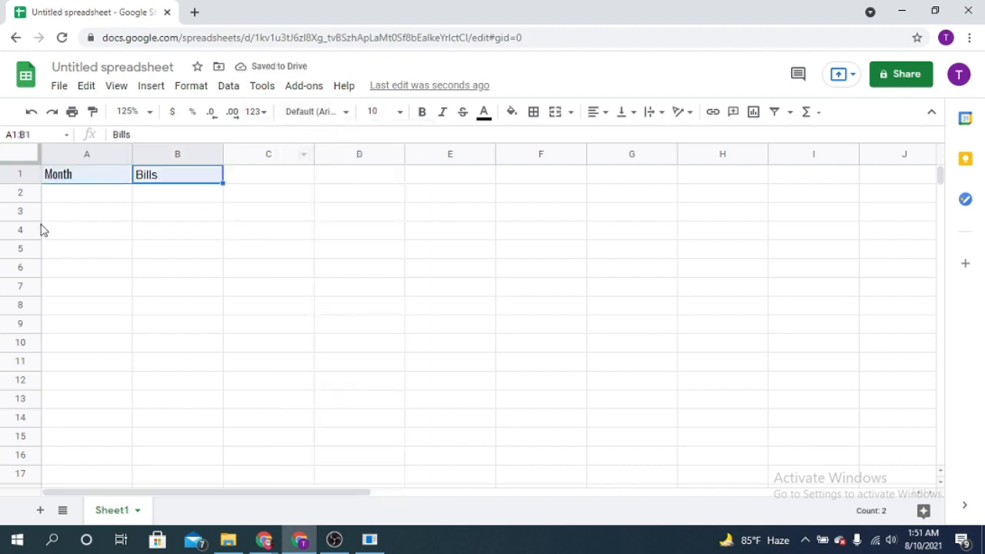
Change the font of the "Month" and "Bills" headings in A1:B1 to Lobster after trying Arial.
left_click(344, 116)
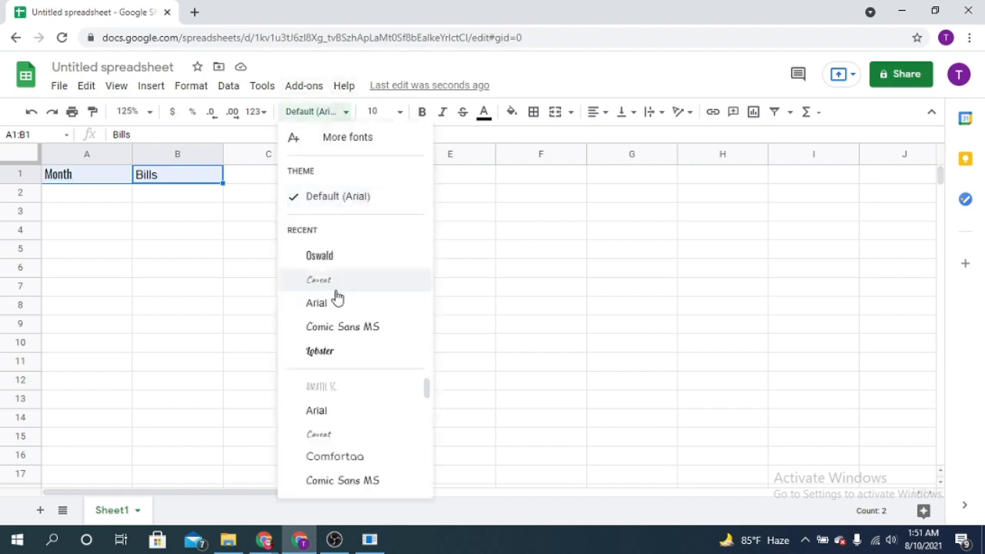
left_click(356, 316)
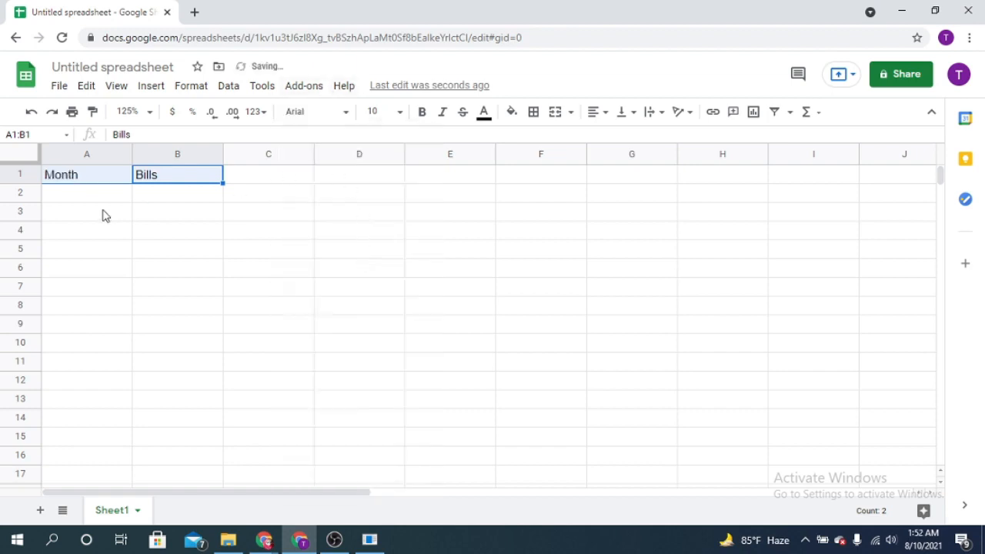
left_click(128, 197)
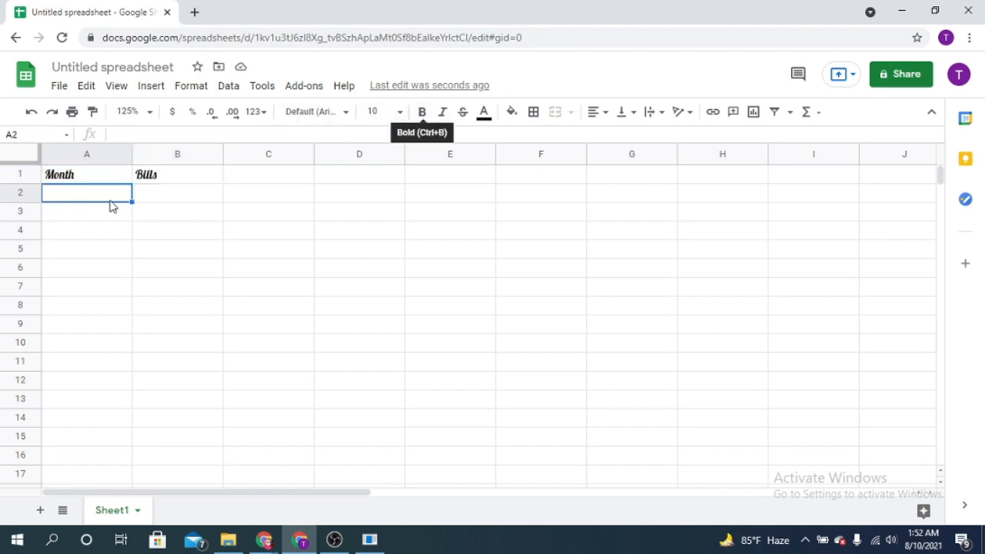
Make the "Month" heading in A1 bold and the "Bills" heading in B1 italic.
left_click(92, 179)
left_click(424, 112)
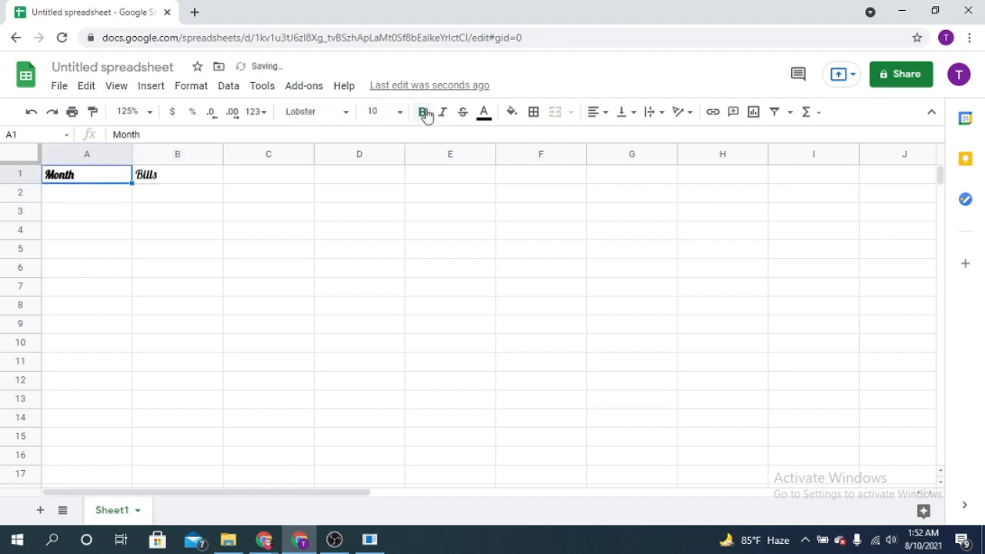
left_click(195, 177)
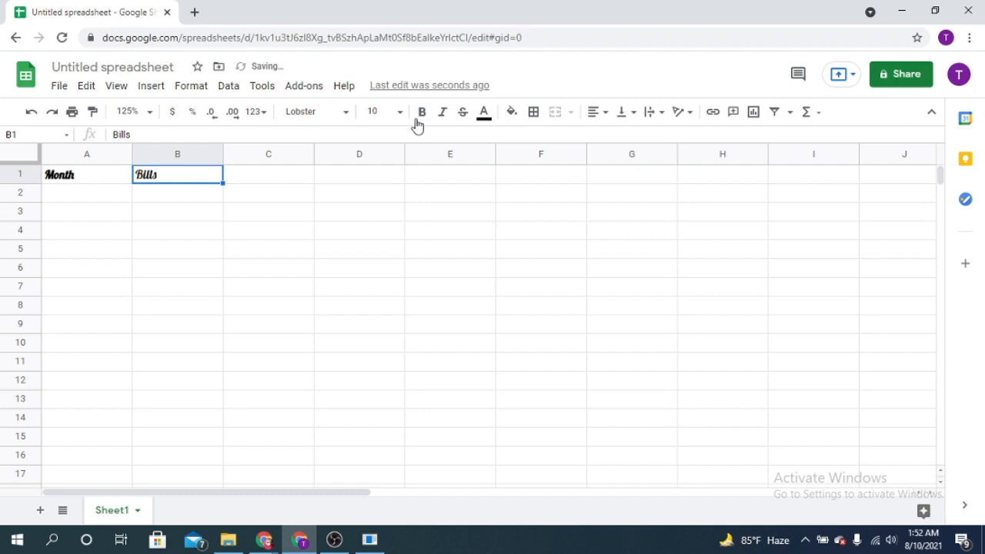
left_click(444, 118)
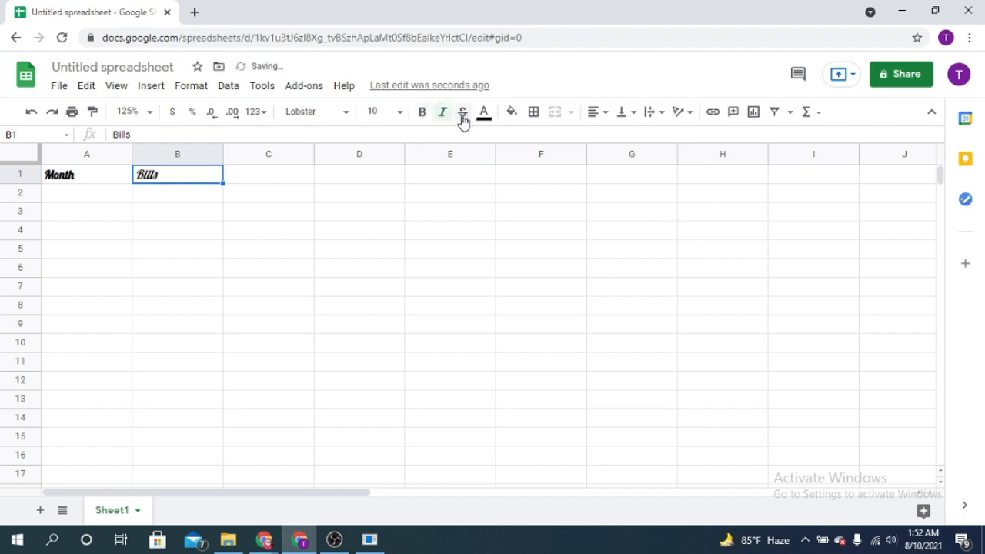
Try strikethrough on the "Month" heading in A1 and remove it again.
left_click(87, 180)
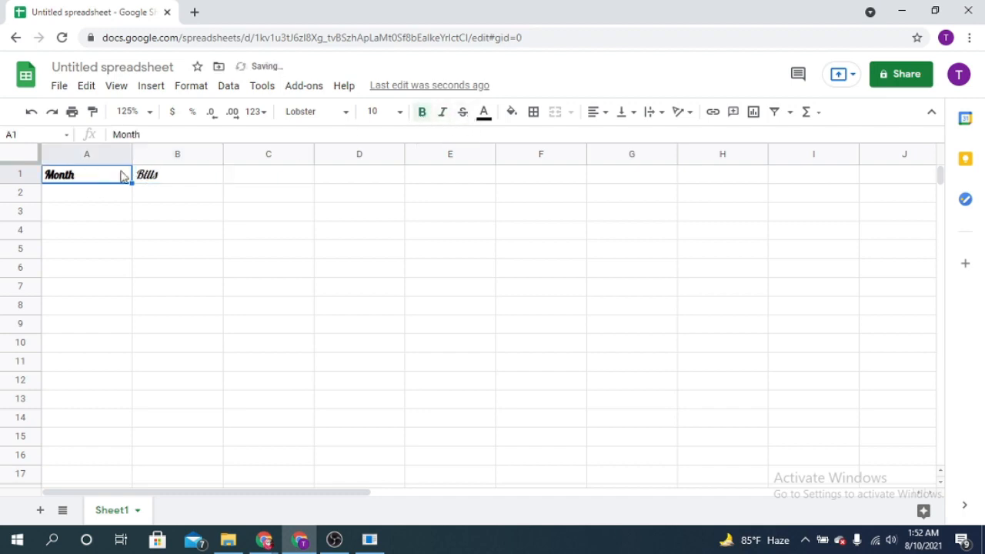
left_click(464, 116)
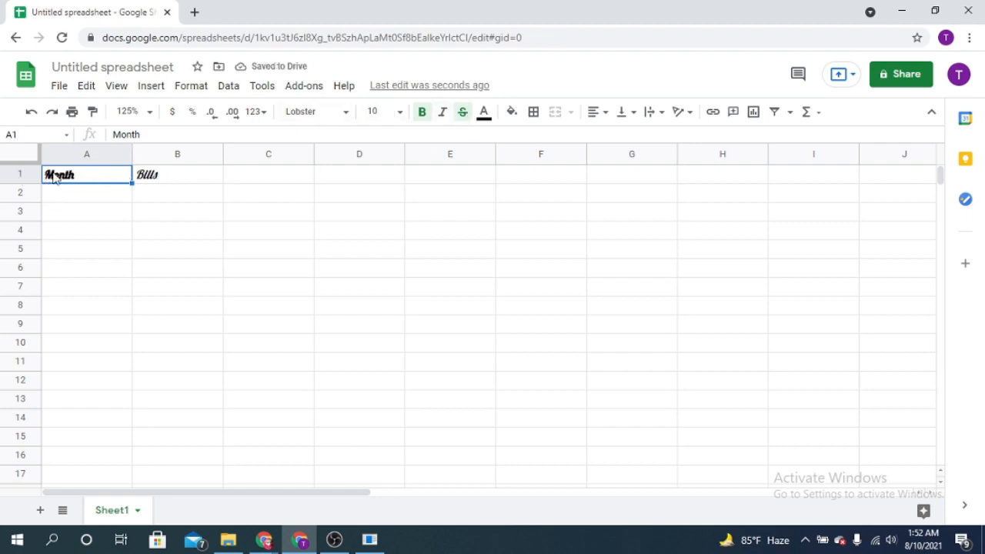
left_click(463, 114)
Color the "Month" heading text blue and the "Bills" heading text dark red.
left_click(485, 114)
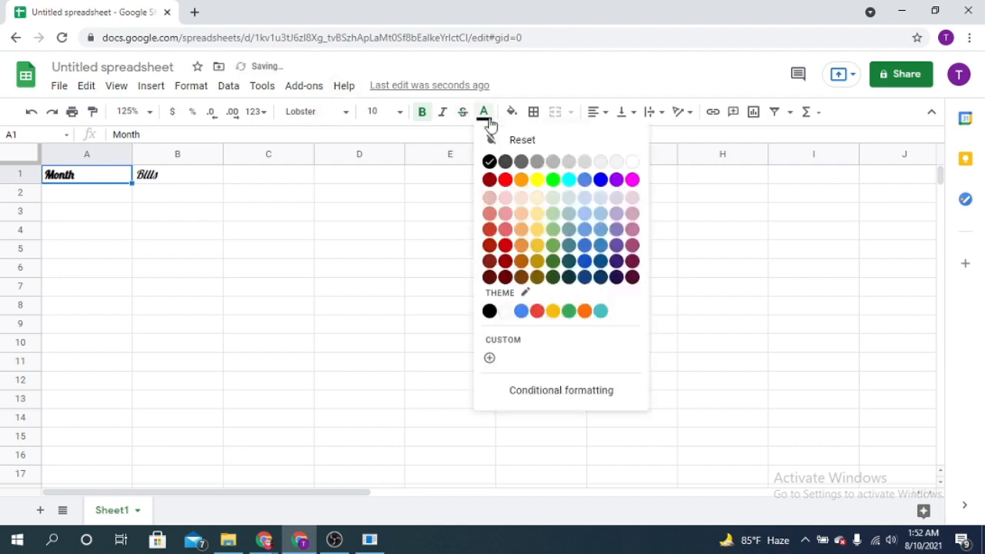
left_click(502, 181)
Try a yellow fill on the empty cell A2 and undo it.
left_click(512, 113)
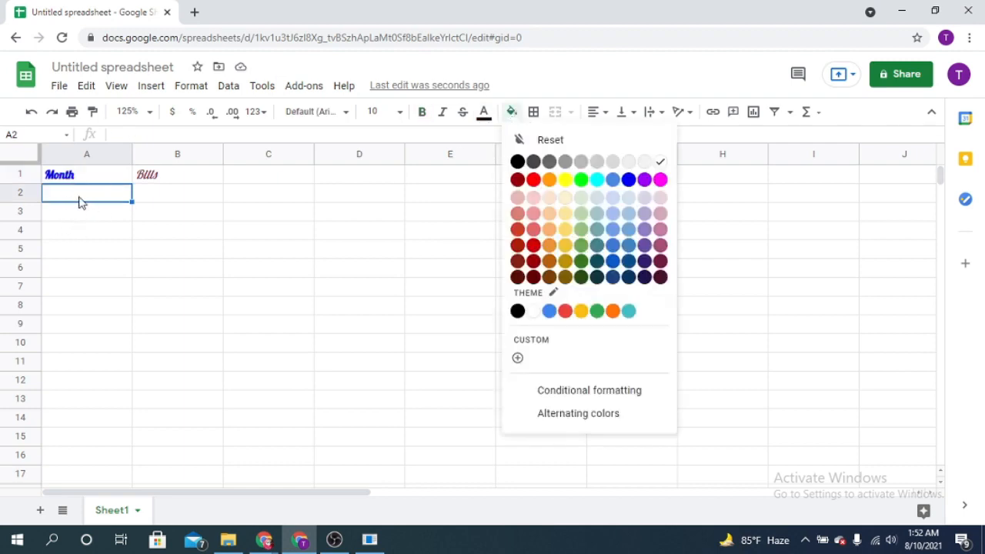
left_click(565, 180)
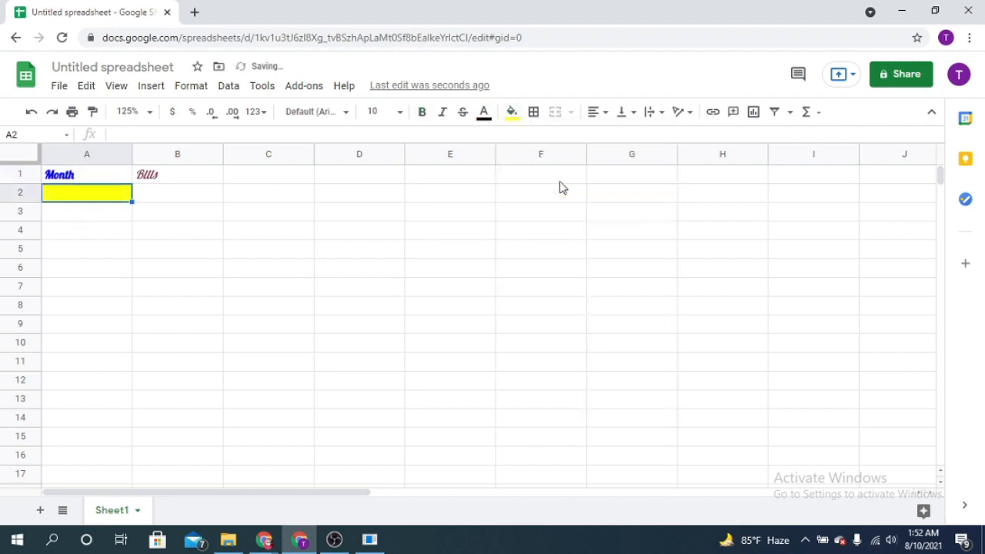
left_click(105, 214)
left_click(115, 194)
key("ctrl+z")
Fill the "Month" heading cell with light orange-yellow and the "Bills" heading cell with light blue.
left_click(97, 181)
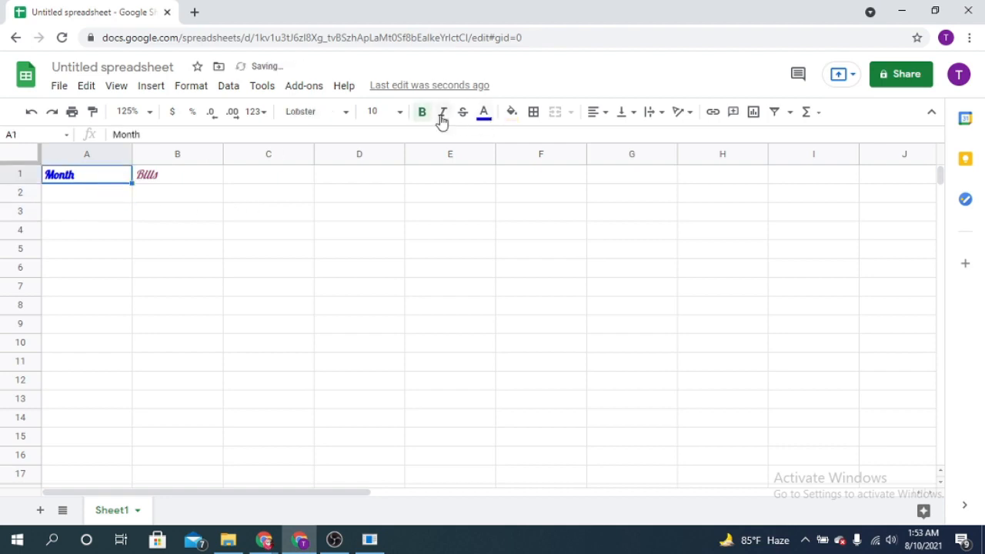
left_click(515, 117)
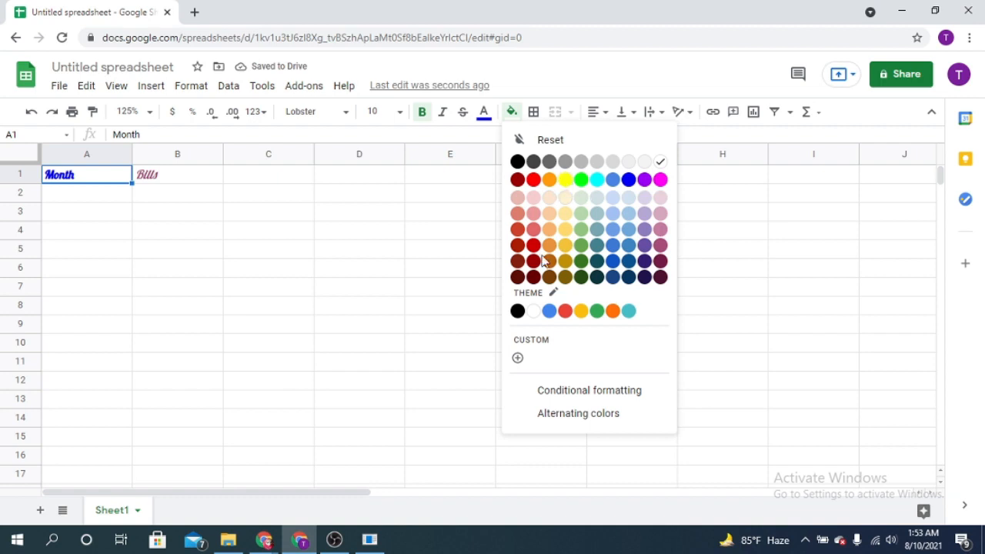
left_click(566, 230)
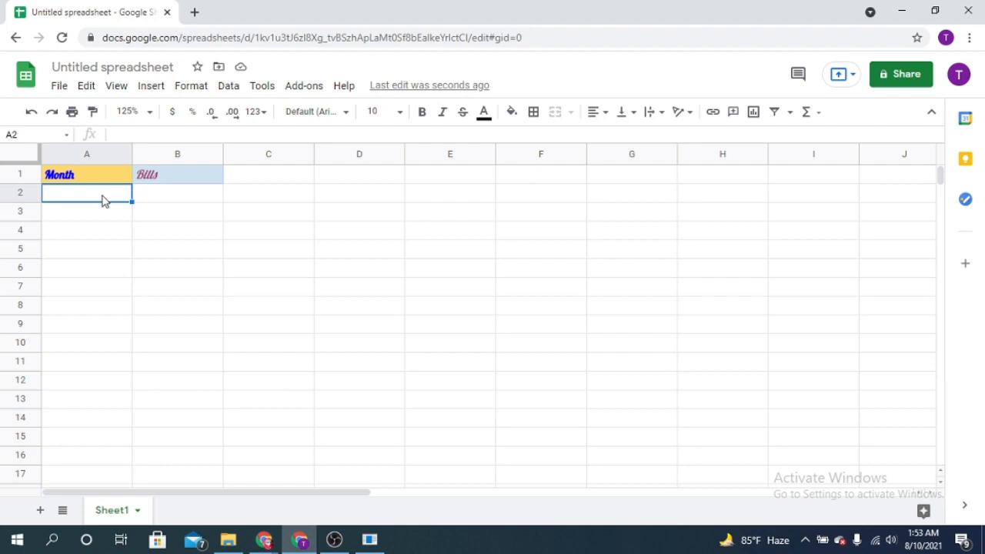
Enter the twelve months from "january" to "december" in lowercase in cells A2 to A13.
type("january")
key("Return")
type("february")
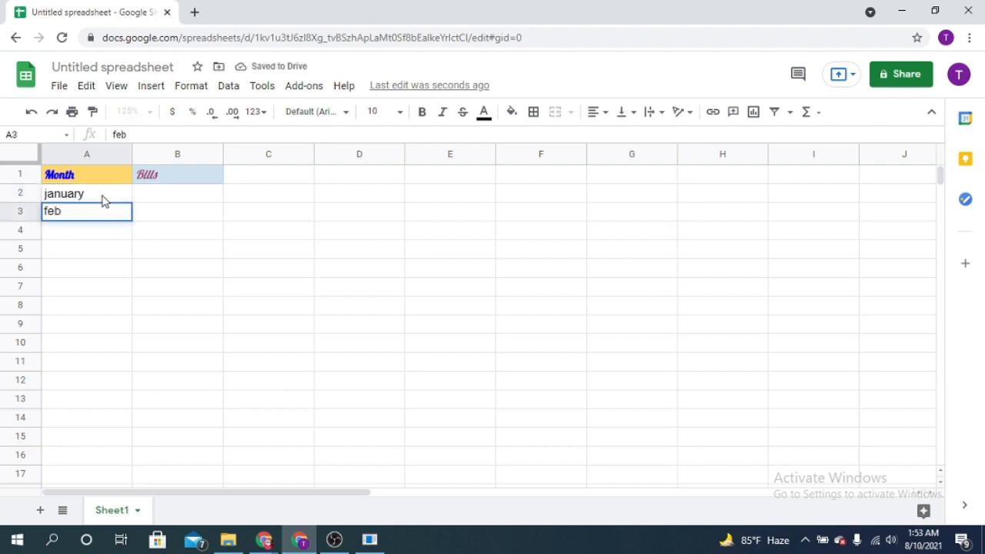
key("Return")
type("march")
key("Return")
type("april")
key("Return")
type("may")
key("Return")
type("june")
key("Return")
type("july")
key("Return")
type("august")
key("Return")
type("september")
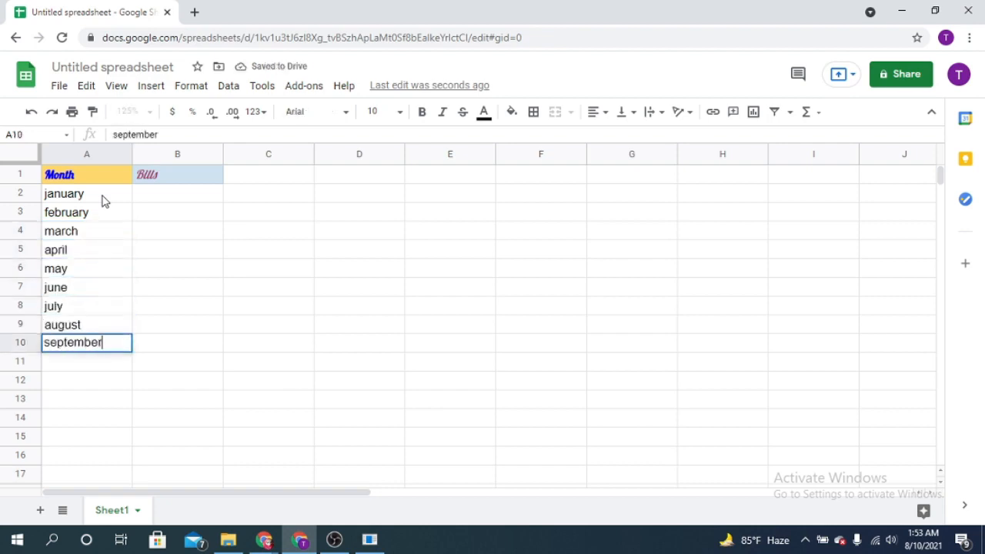
key("Return")
type("octbar")
key("BackSpace")
key("BackSpace")
key("BackSpace")
type("obar")
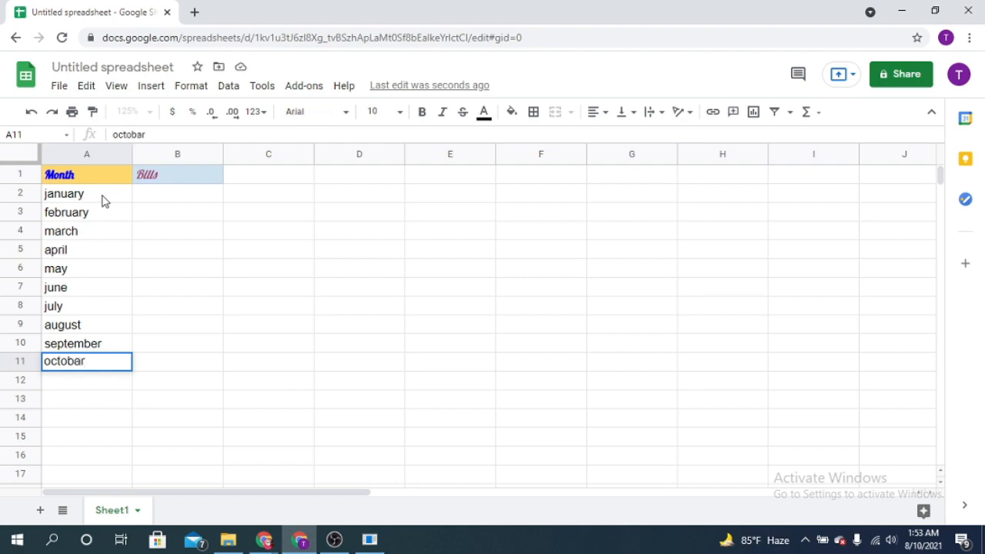
key("Return")
type("november")
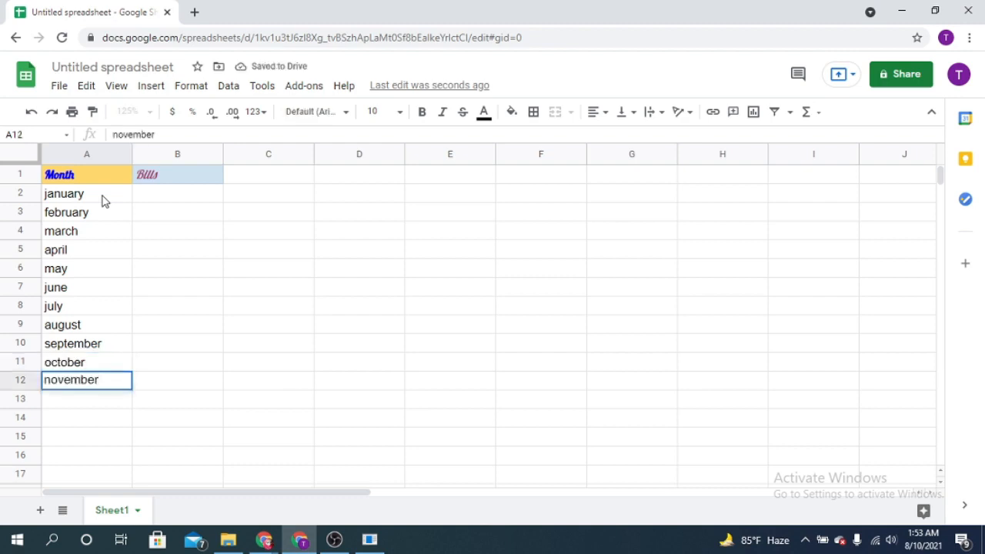
key("Return")
type("december")
key("Return")
Enter the january to june bills in B2:B7 as 10000, 12000, 13000, 9000, 8000 and 15000.
left_click(182, 197)
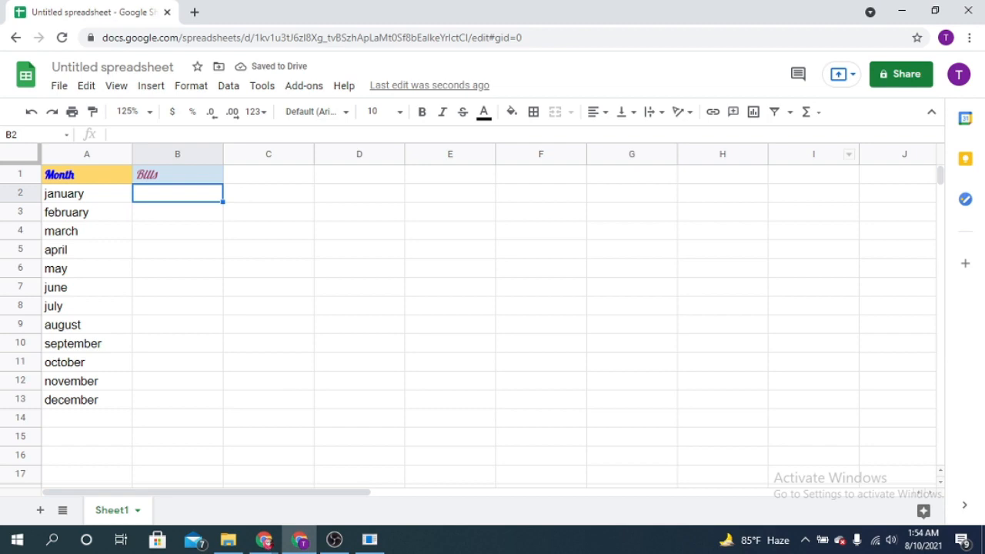
type("10000")
key("Return")
type("12000")
key("Return")
type("13000")
key("Return")
type("9000")
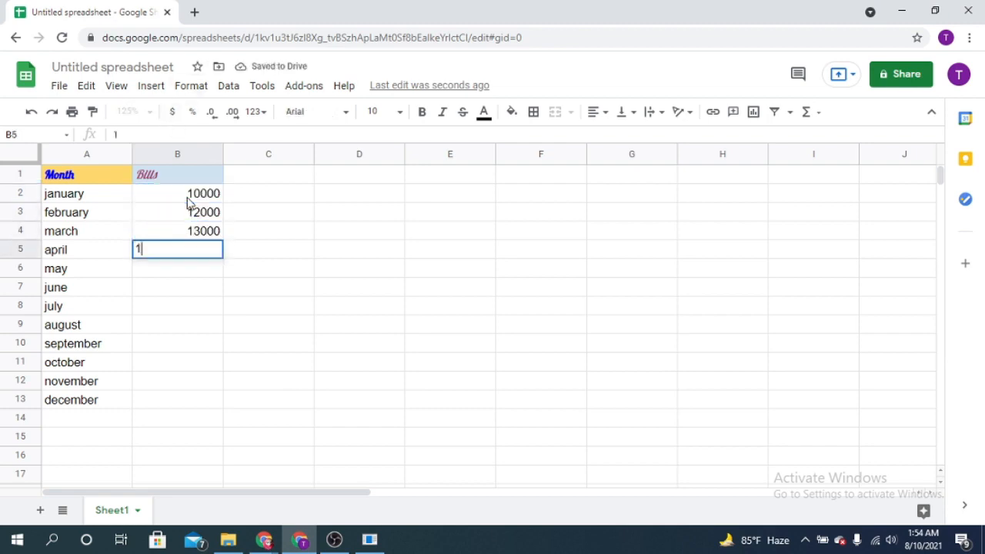
key("Return")
type("8000")
key("Return")
type("15000")
key("Return")
Enter the july to december bills in B8:B13 as 18000, 5000, 40000, 20000, 2000 and 10000.
type("18000")
key("Return")
type("5000")
key("Return")
type("40000")
key("Return")
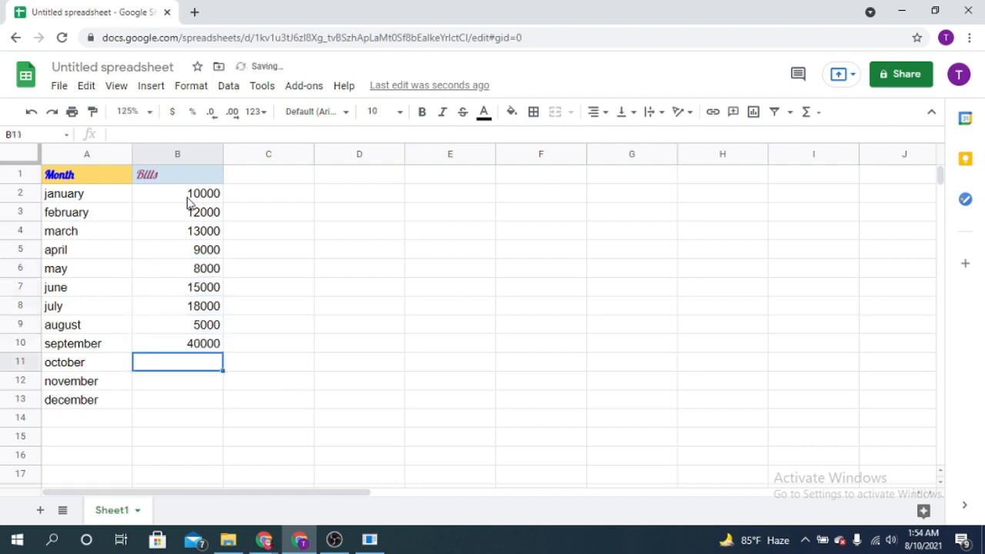
type("20000")
key("Return")
type("2000")
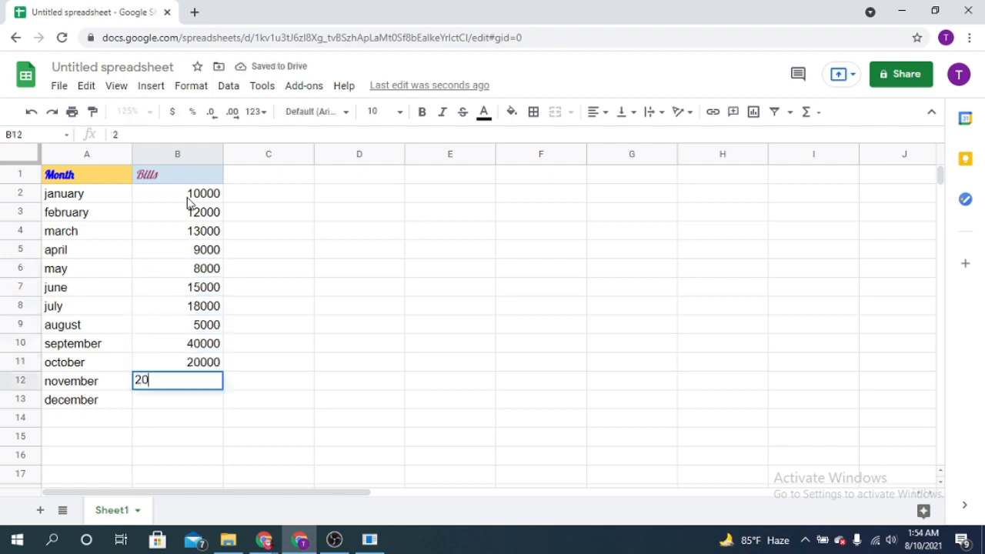
key("Return")
type("10000")
key("Return")
Try the currency format on the january bill in B2 and undo it.
left_click(178, 196)
left_click(174, 113)
key("ctrl+z")
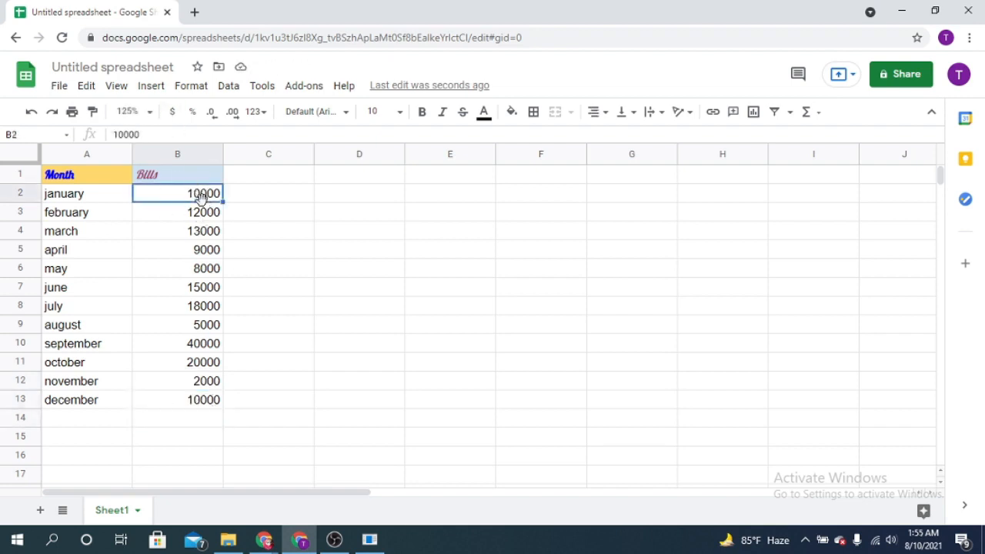
Format all the bill amounts in B2:B13 as dollar currency, and switch them to percent.
left_click(206, 406, "shift")
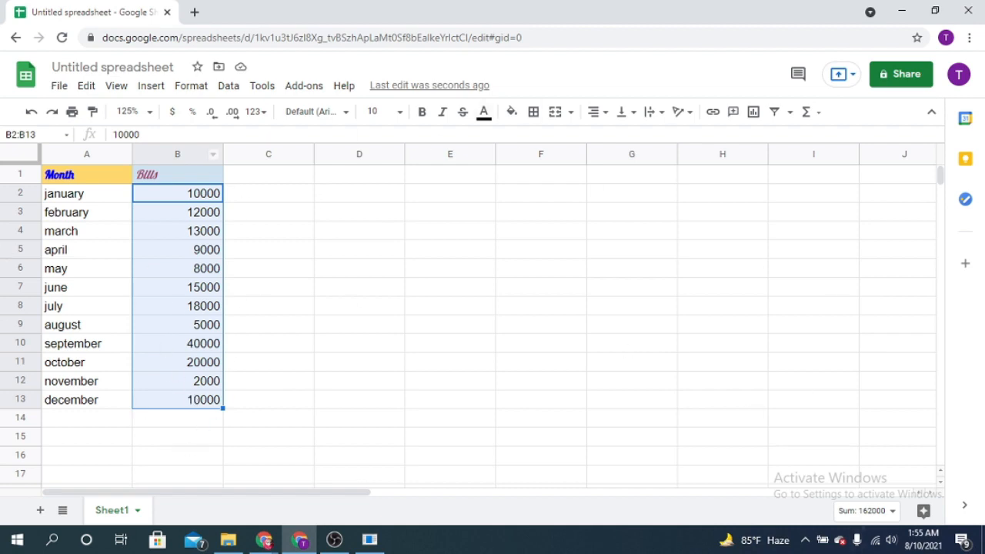
left_click(174, 114)
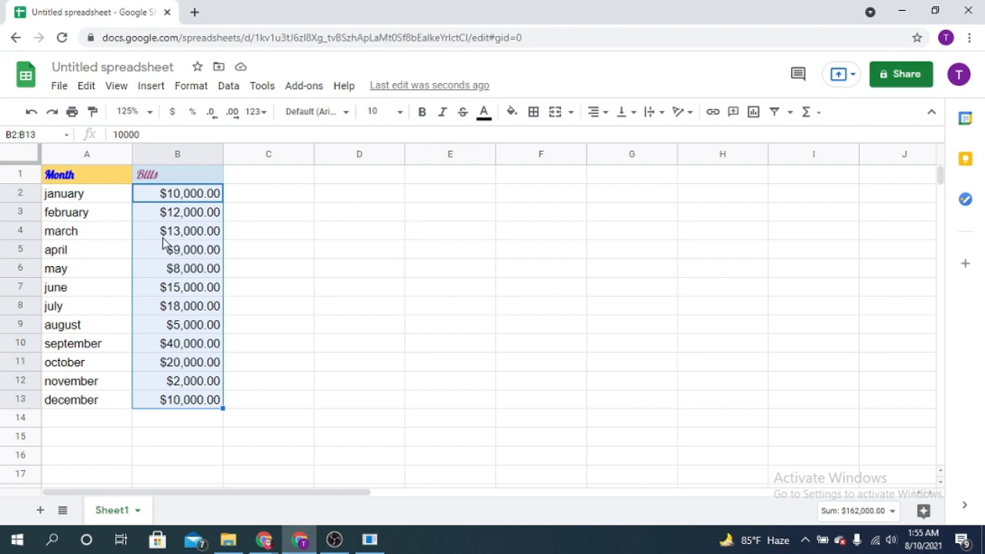
left_click(196, 117)
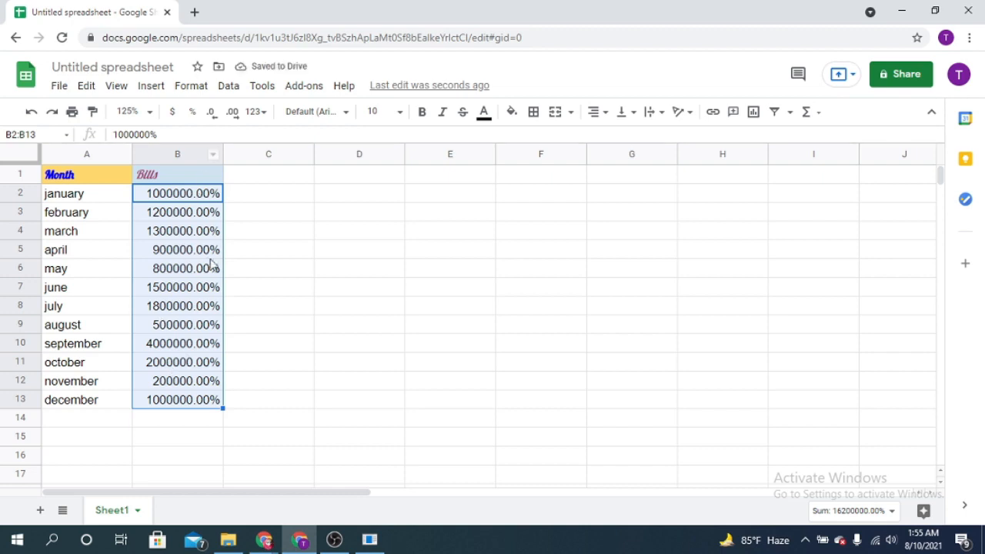
Remove the decimal places from the percentages in B2:B13, add four decimal places and remove them again.
left_click(215, 118)
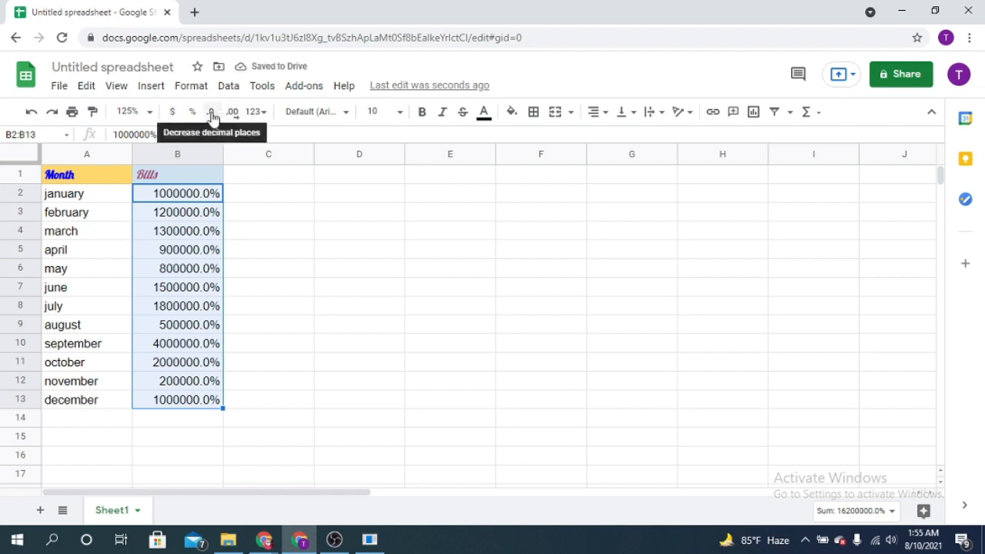
left_click(213, 117)
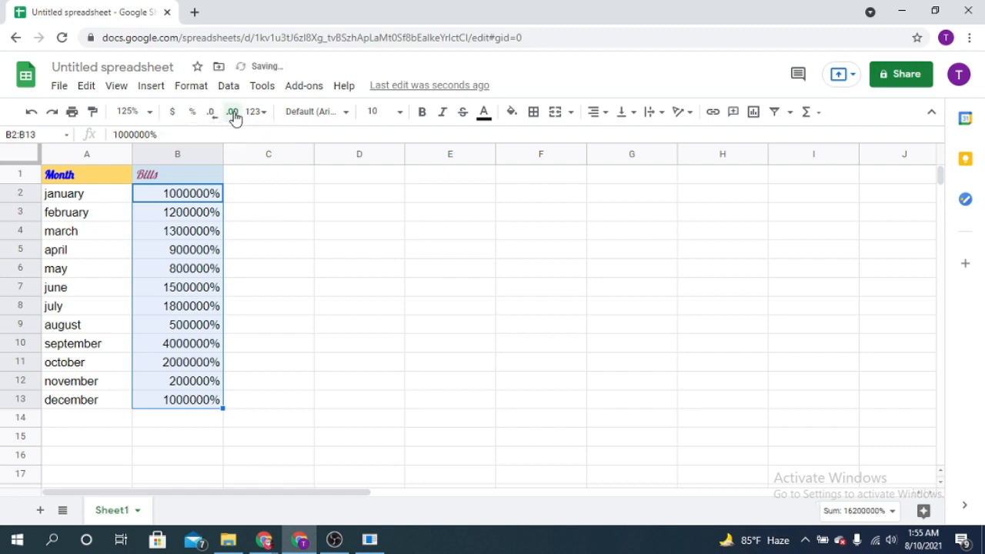
left_click(234, 114)
left_click(233, 113)
left_click(233, 113)
left_click(233, 113)
left_click(211, 115)
left_click(211, 115)
left_click(211, 115)
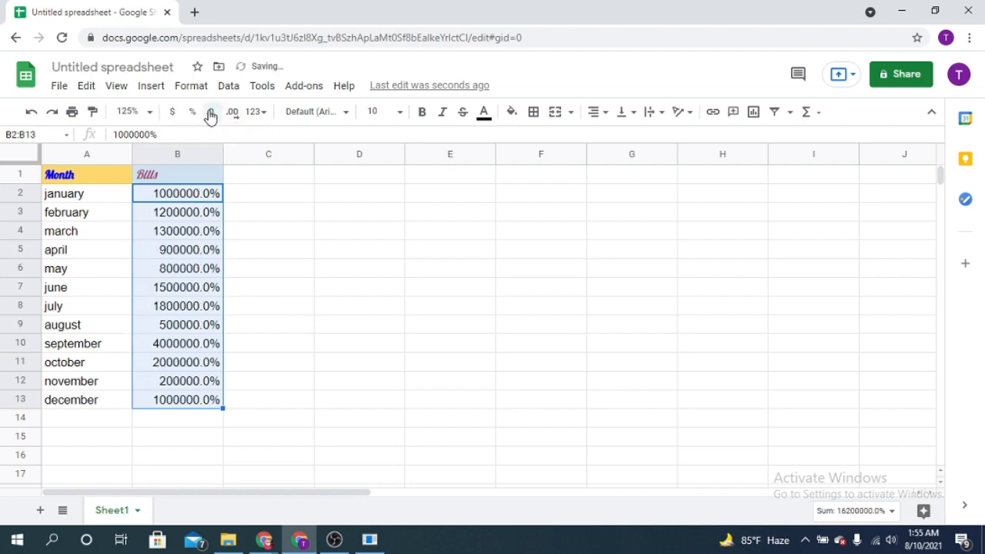
left_click(211, 116)
Reapply the percent and currency formats to B2:B13, and change the amounts to the Number format.
left_click(192, 113)
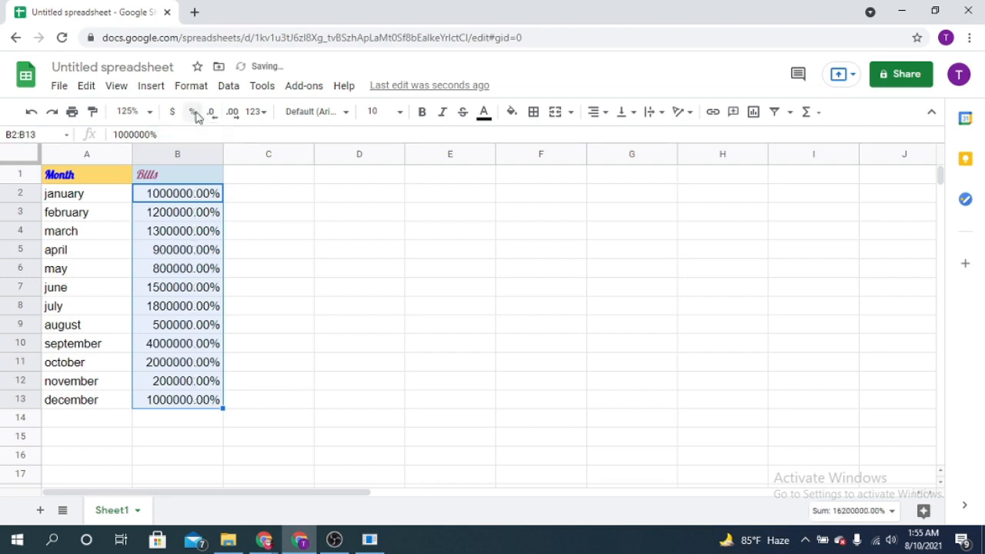
left_click(254, 112)
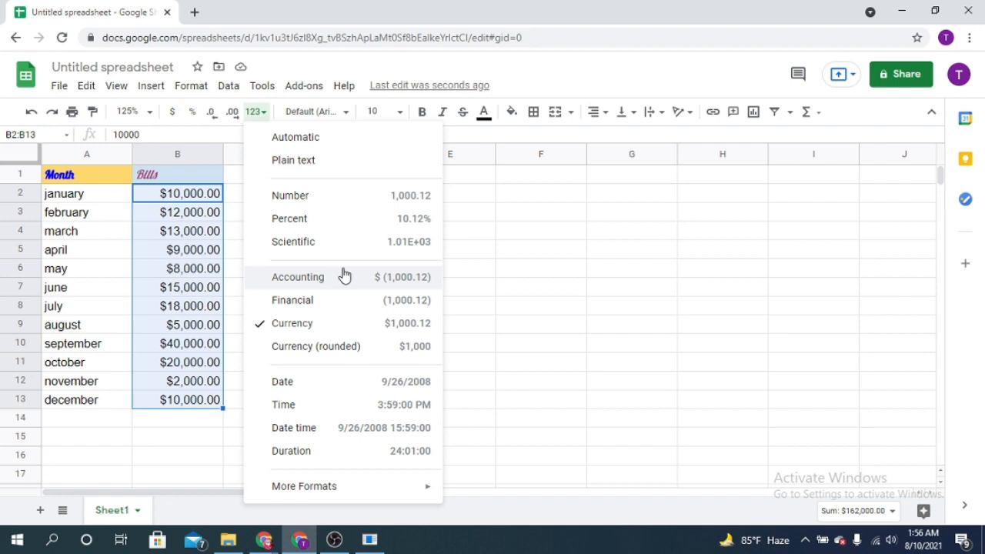
left_click(344, 202)
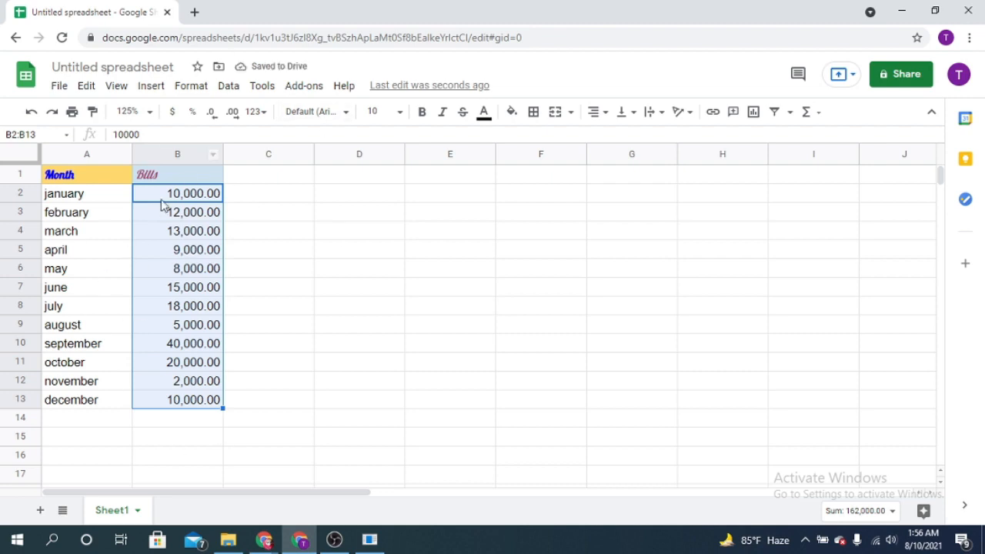
Try the Percent format on the bills in B2:B13 and set them to the Scientific format.
left_click(263, 113)
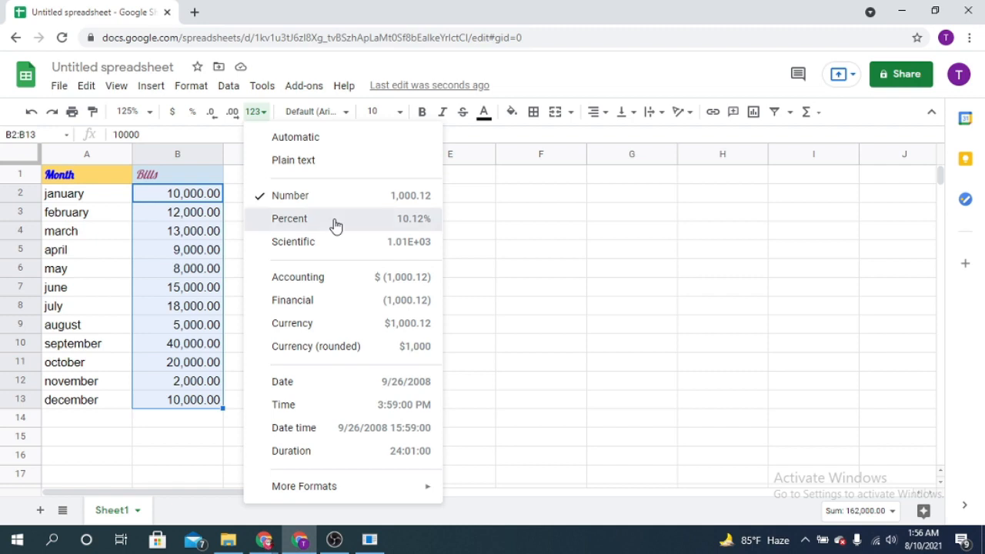
left_click(335, 221)
left_click(258, 113)
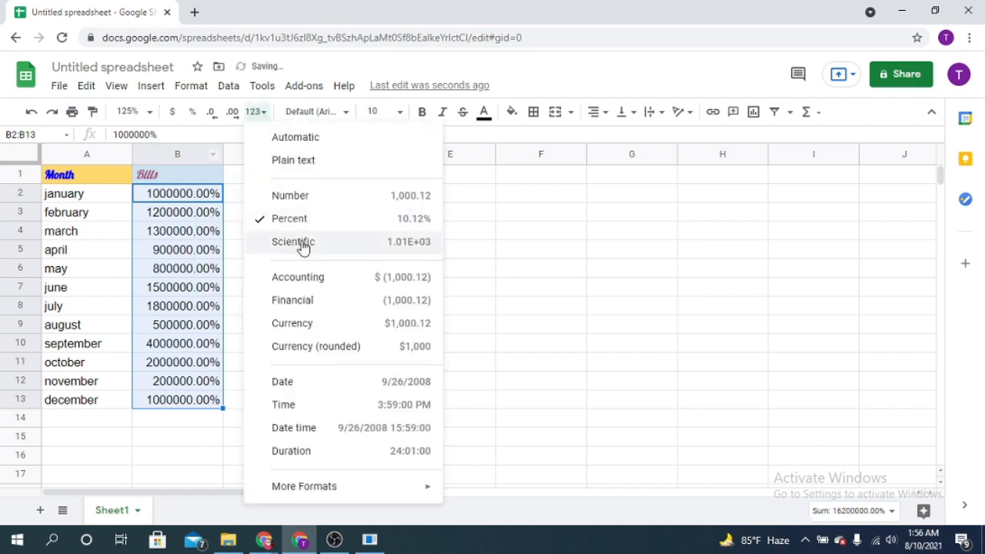
left_click(340, 245)
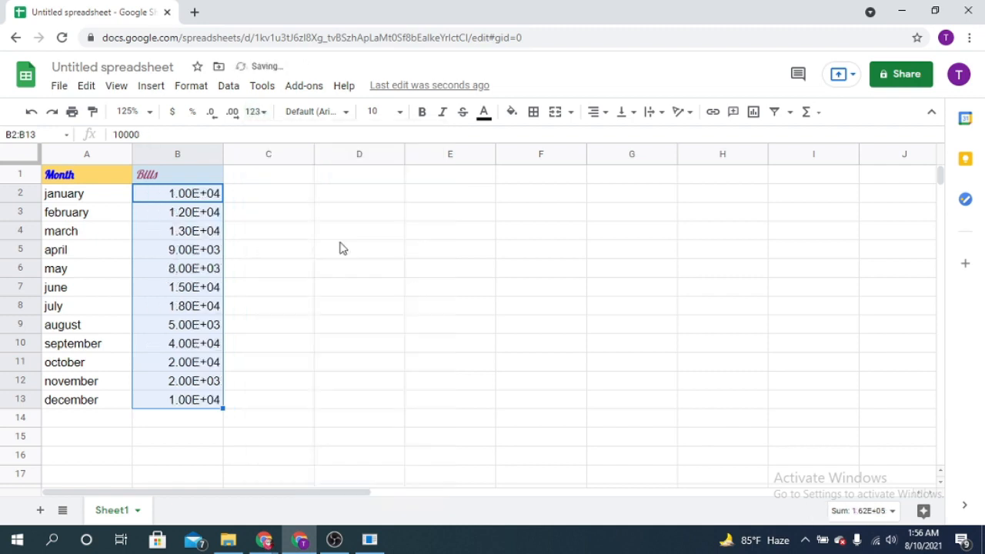
Format the bills in B2:B13 as Accounting, and switch them to Currency (rounded).
left_click(255, 114)
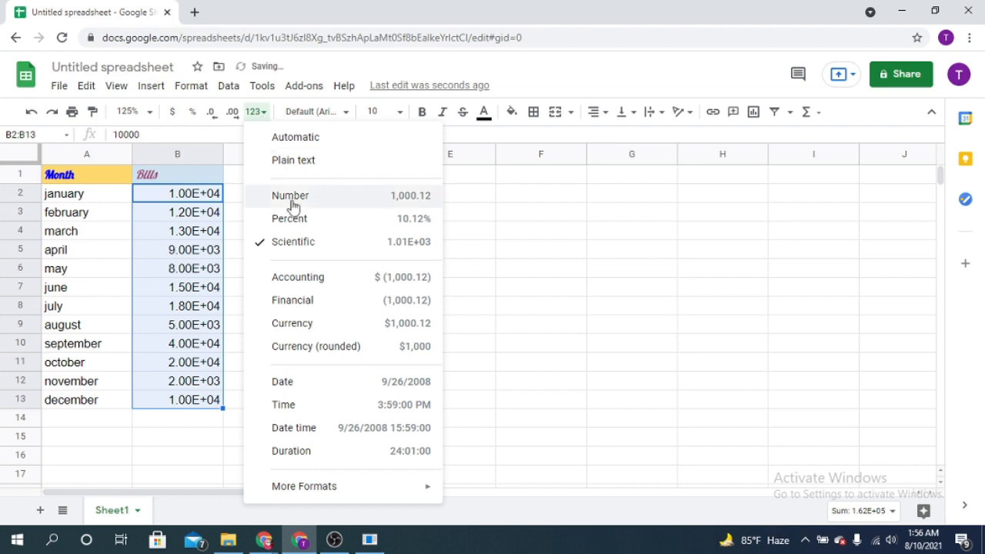
left_click(350, 289)
left_click(260, 114)
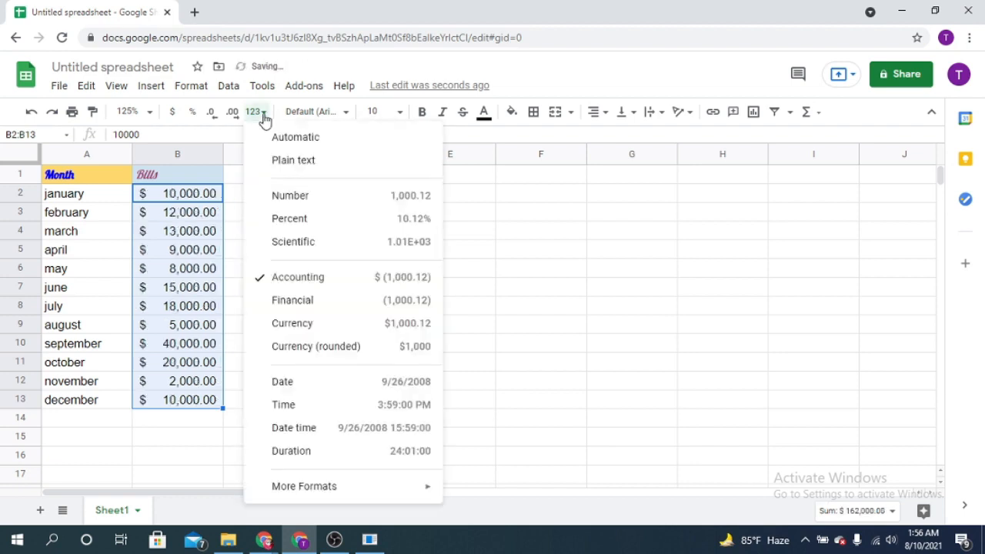
left_click(365, 350)
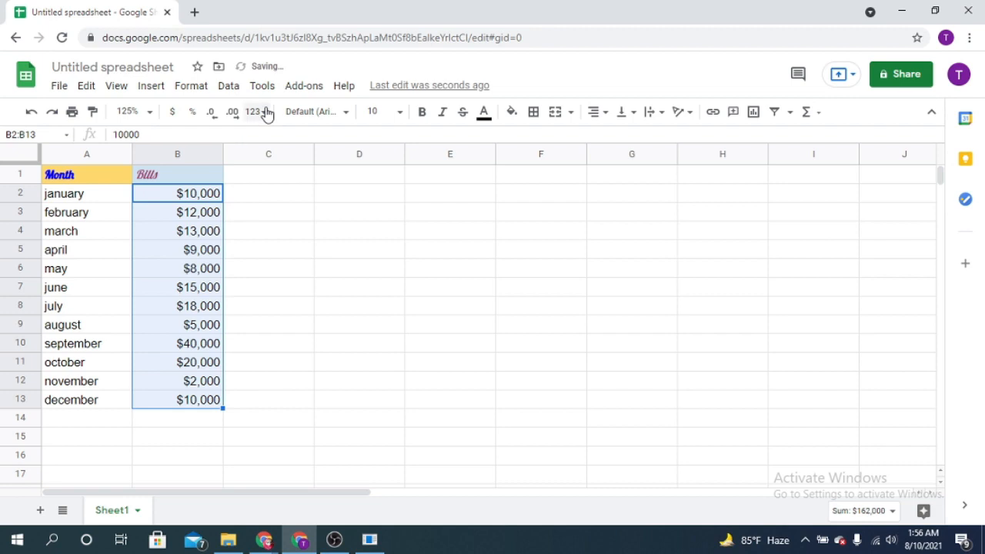
Try the Date format and the Time format on the bill amounts in B2:B13.
left_click(265, 114)
left_click(343, 385)
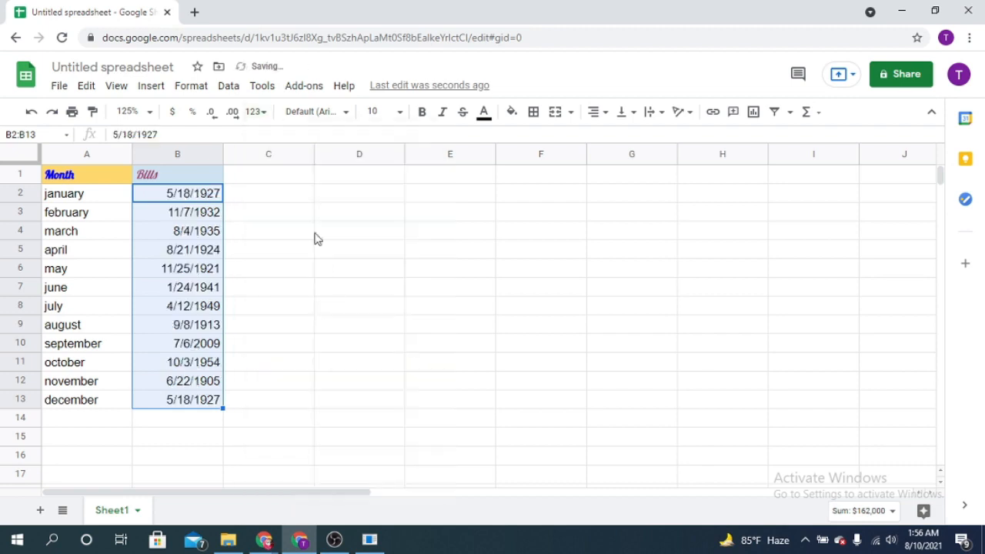
left_click(261, 114)
left_click(331, 414)
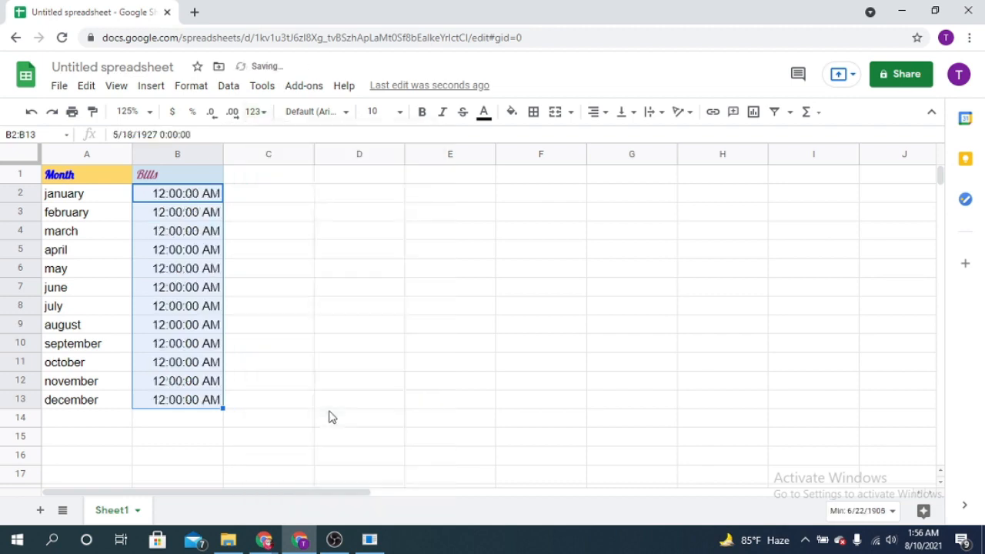
Try the Duration format on the bills in B2:B13, and set them back to the Number format.
left_click(262, 114)
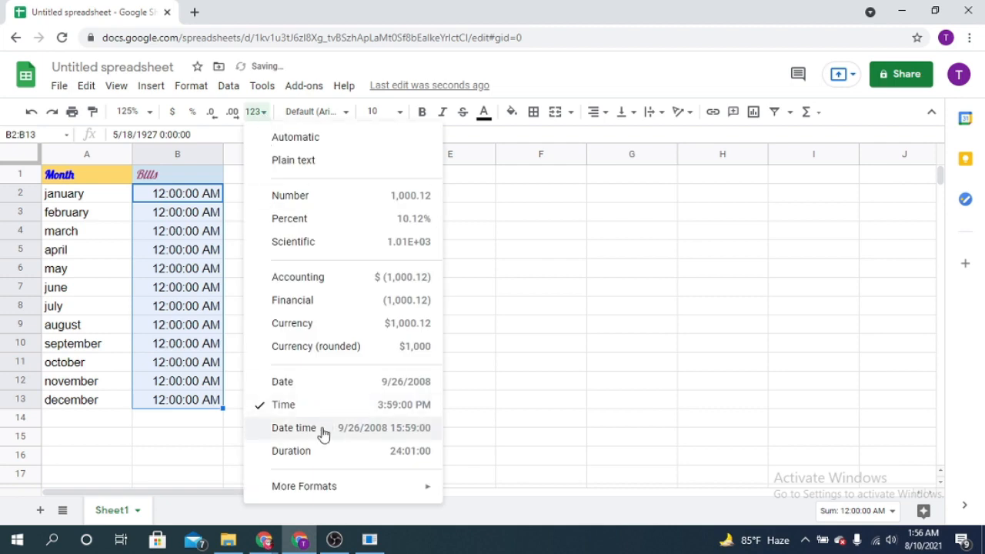
left_click(318, 451)
left_click(264, 116)
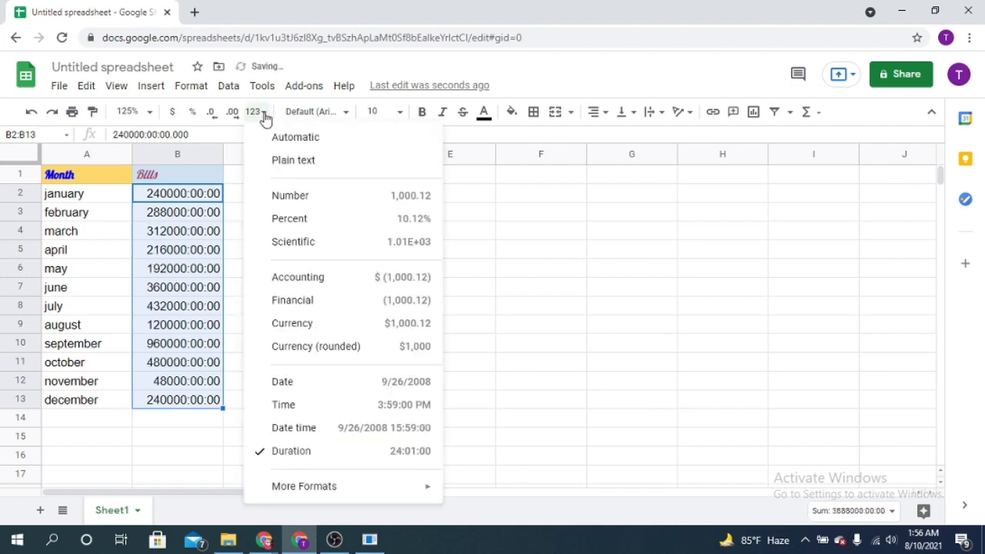
left_click(304, 201)
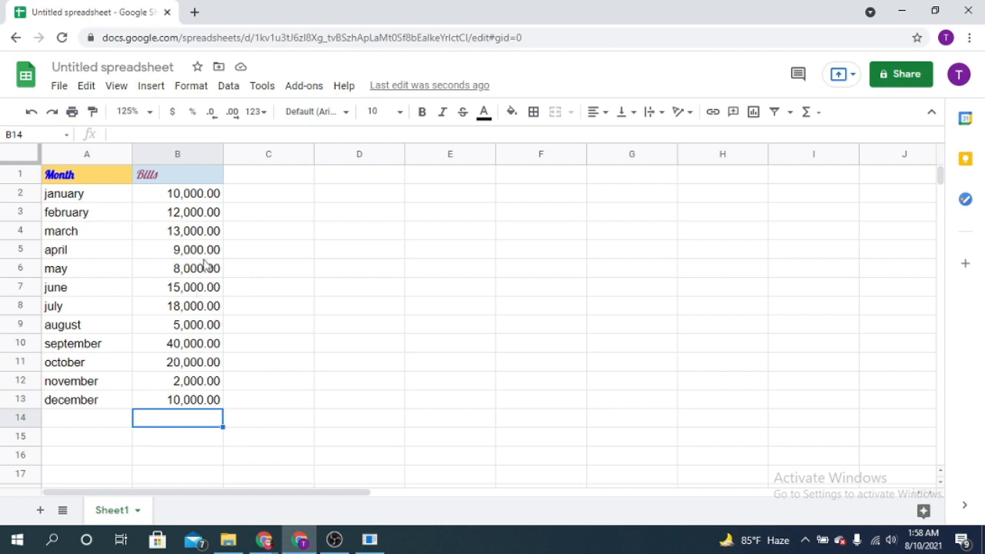
Start a SUM formula in cell B14, directly below the december bill.
left_click(208, 198)
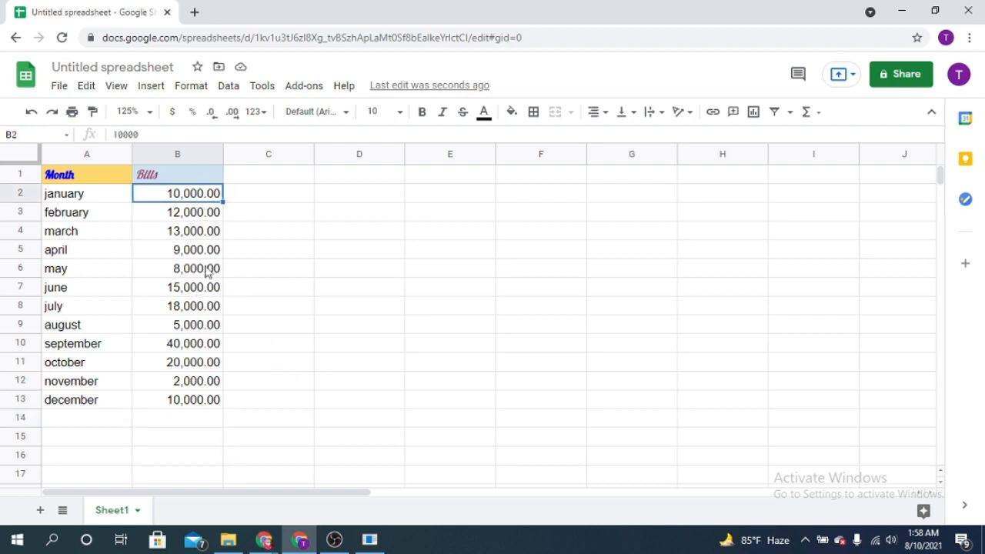
left_click(198, 399, "shift")
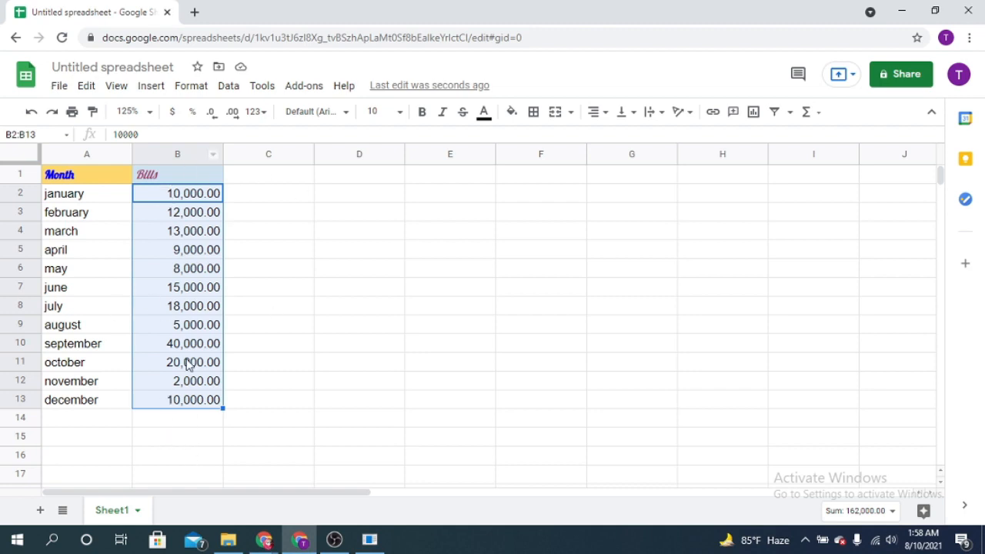
left_click(195, 425)
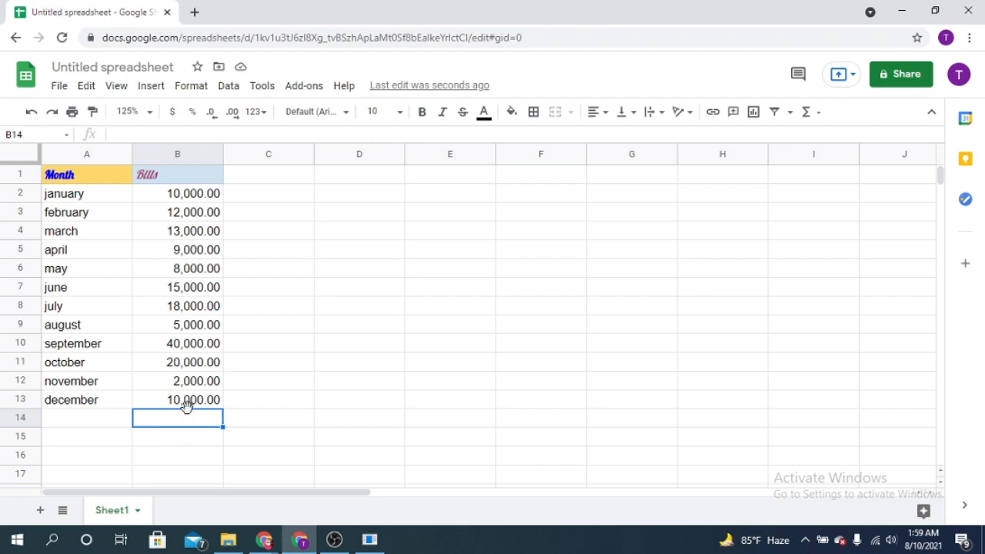
left_click(147, 133)
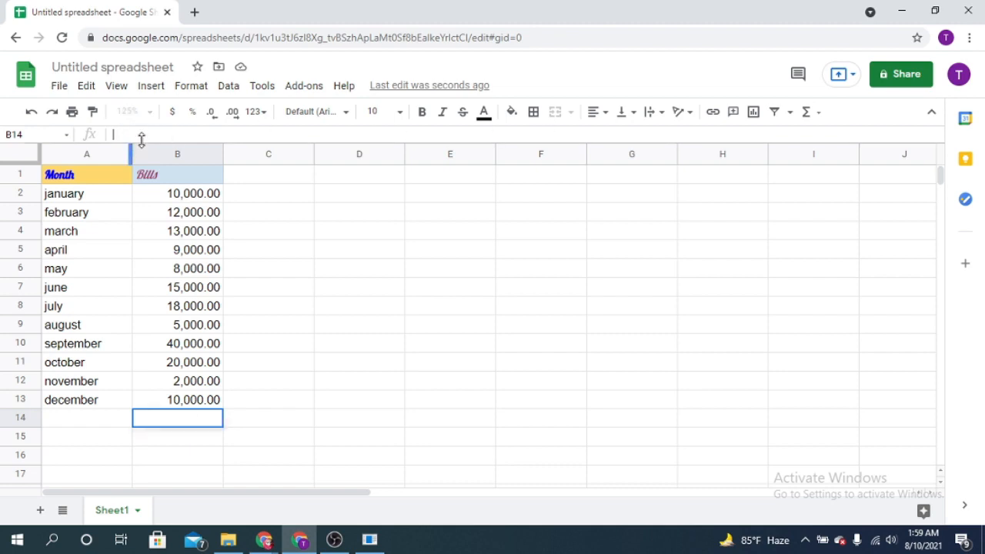
type("=")
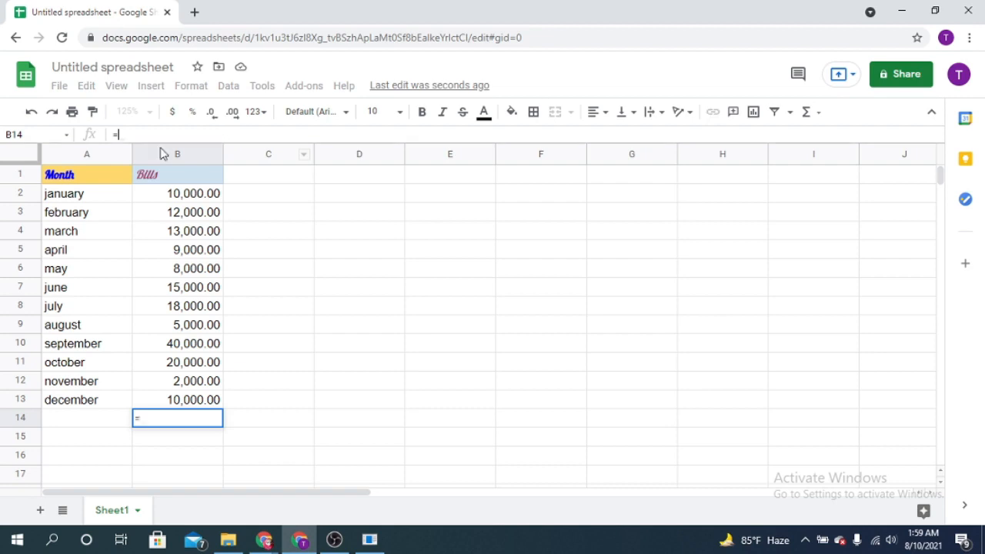
type("S")
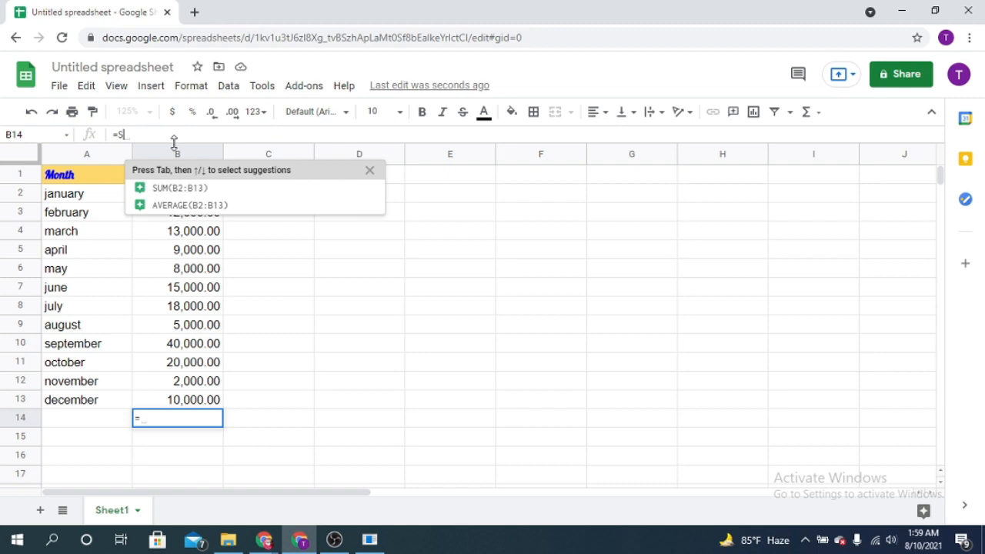
type("UM(")
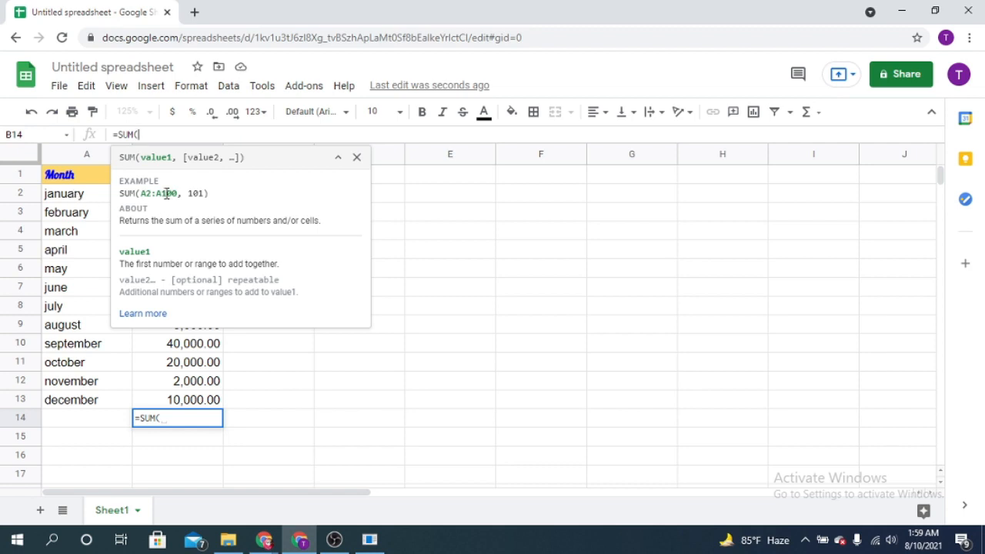
Complete the formula in B14 as =SUM(B2,B3,B4) to add the january, february and march bills.
type("b")
key("BackSpace")
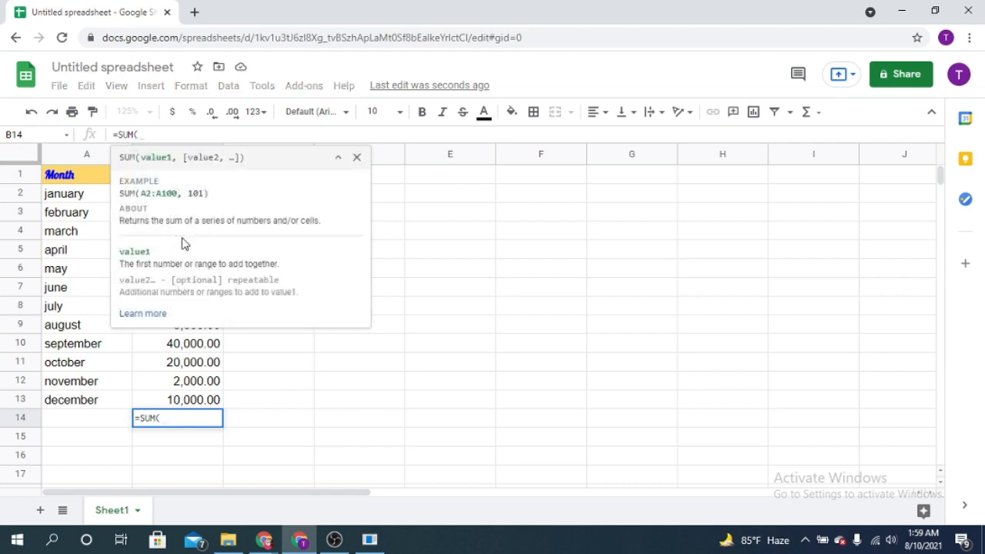
type("B")
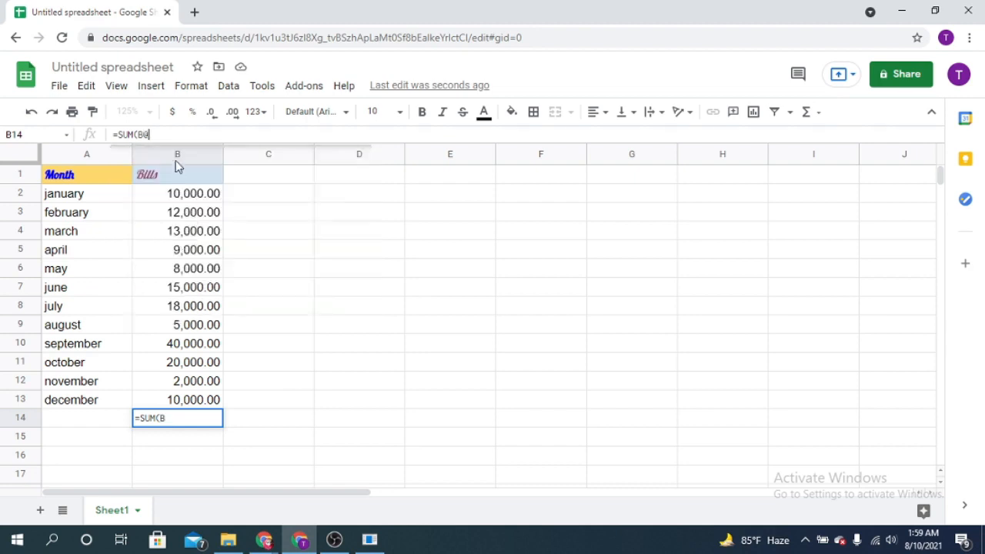
key("BackSpace")
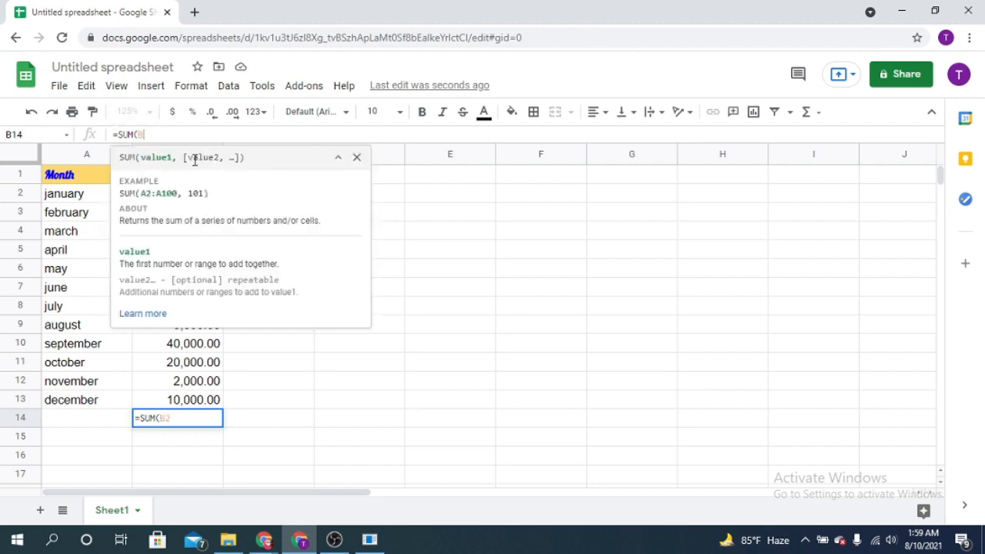
type("B2")
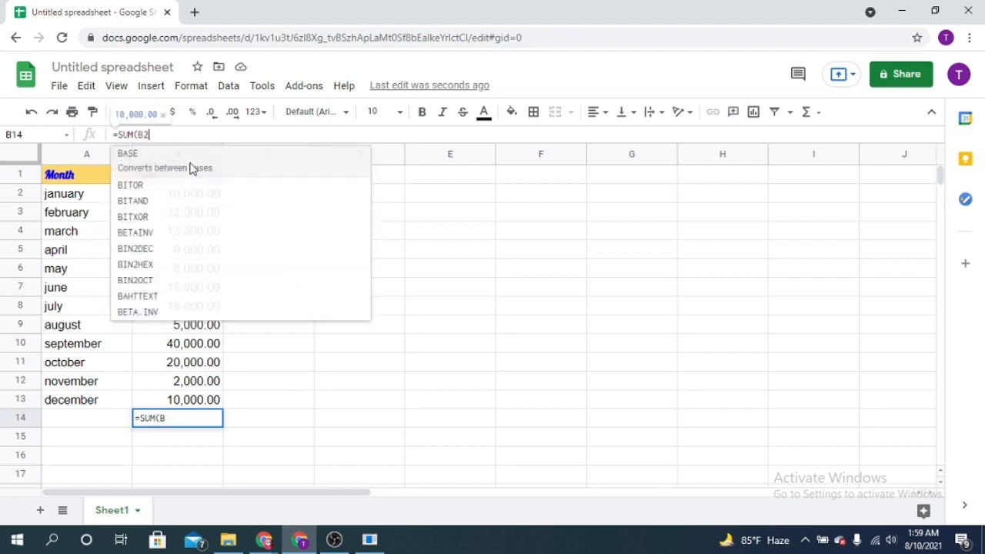
type(",")
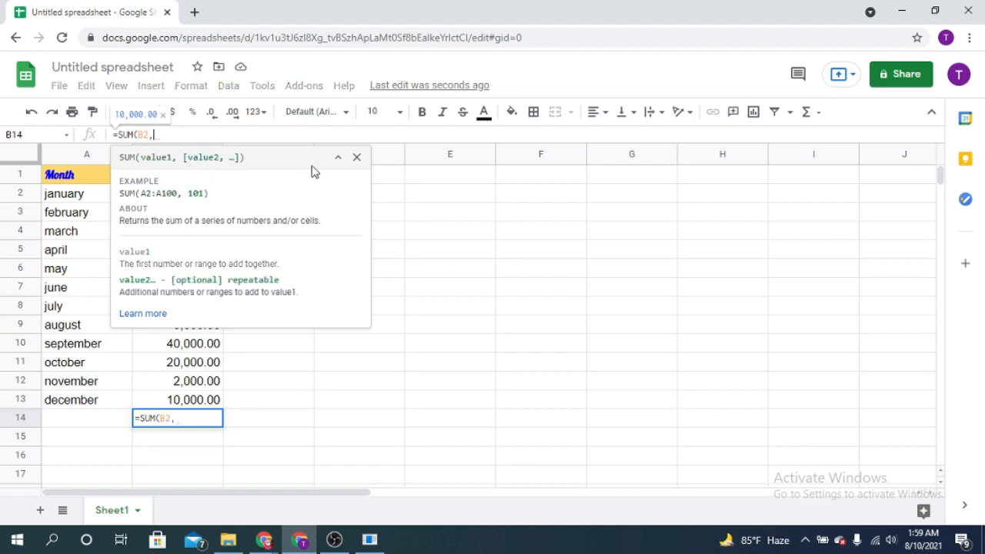
type("B")
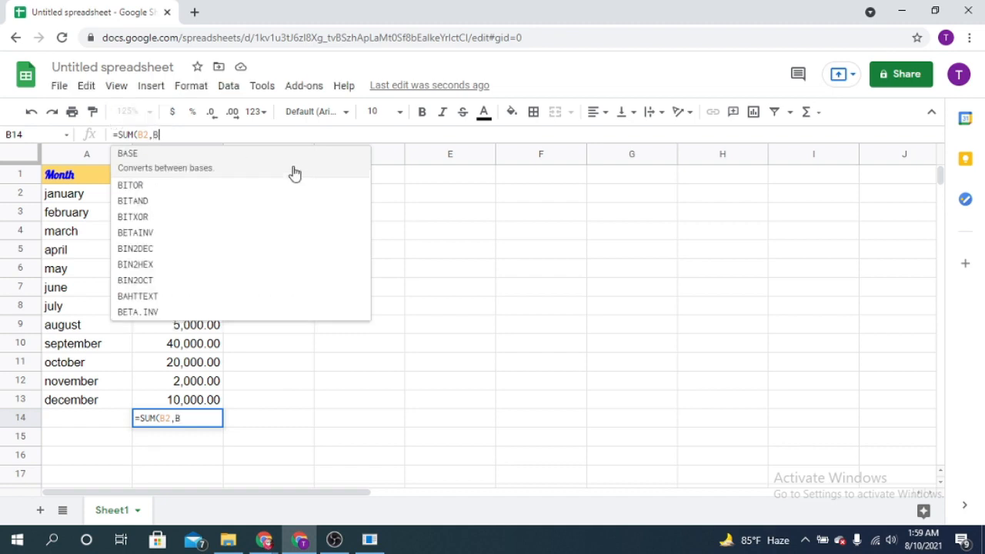
type("3,")
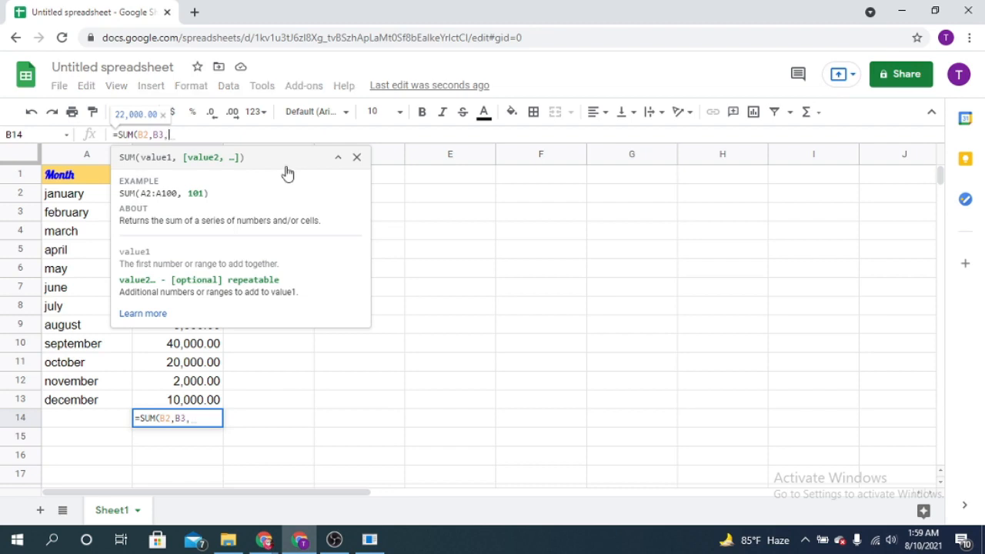
type("B4)")
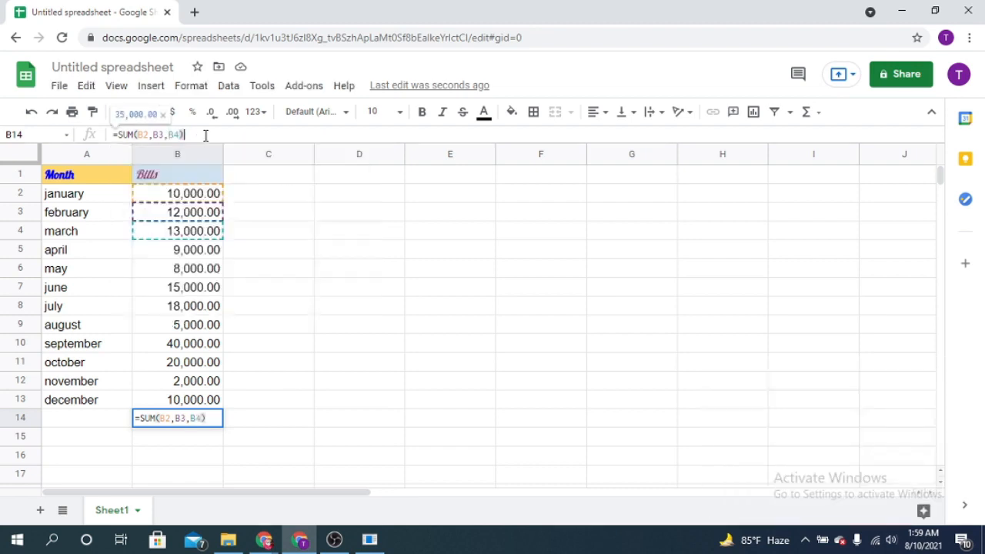
key("Return")
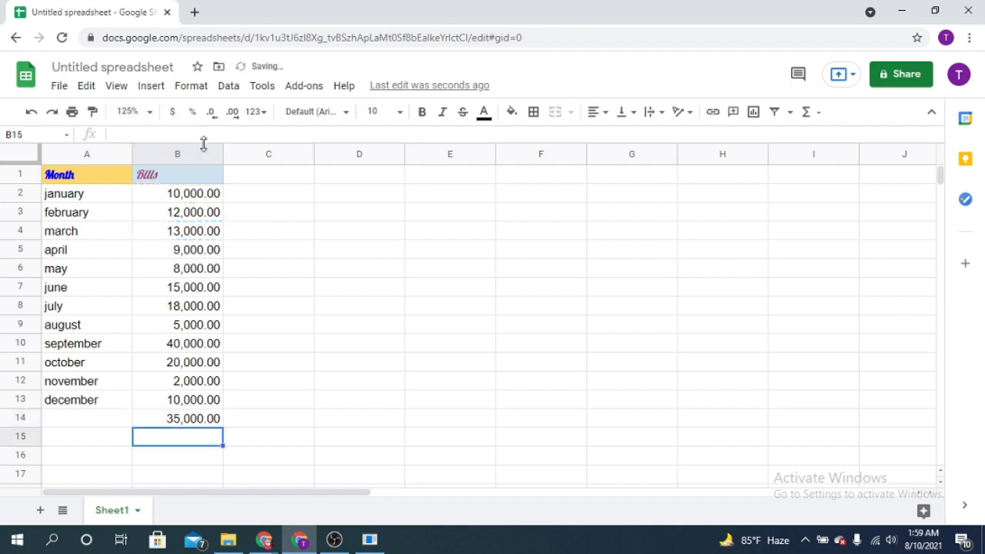
Change the formula in B14 to =SUM(B2:B13) so that it totals the whole bills range.
left_click(190, 424)
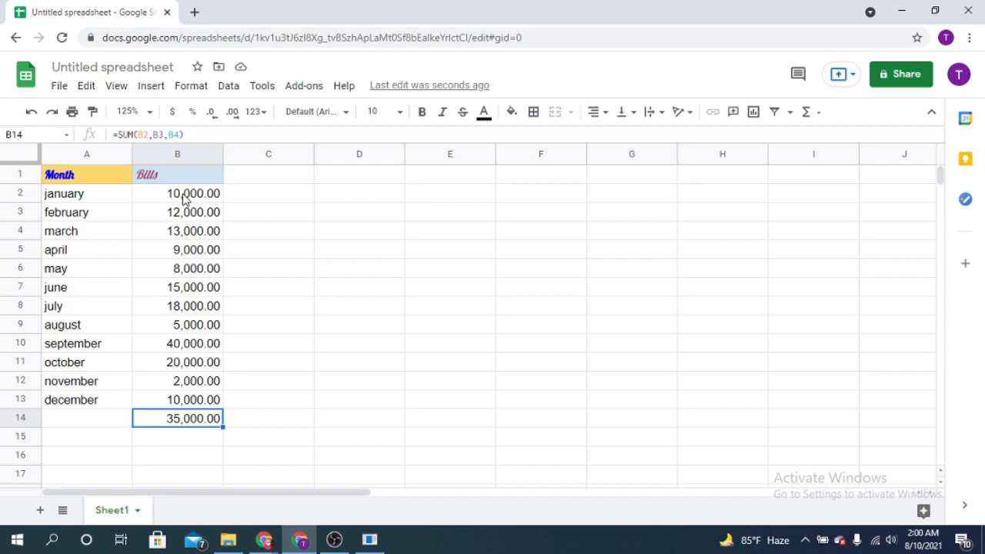
left_click(181, 134)
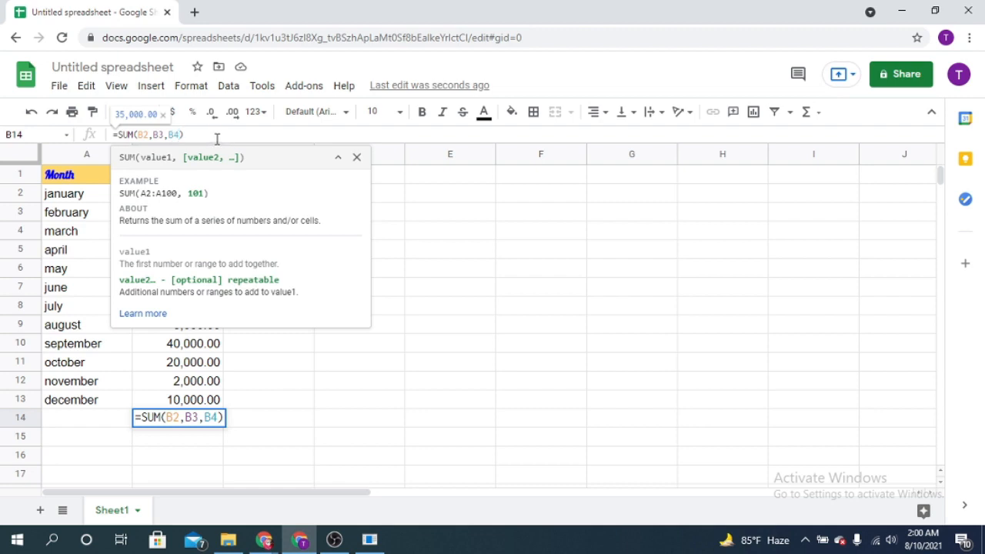
key("BackSpace")
key("BackSpace")
key("BackSpace")
key("BackSpace")
key("BackSpace")
key("BackSpace")
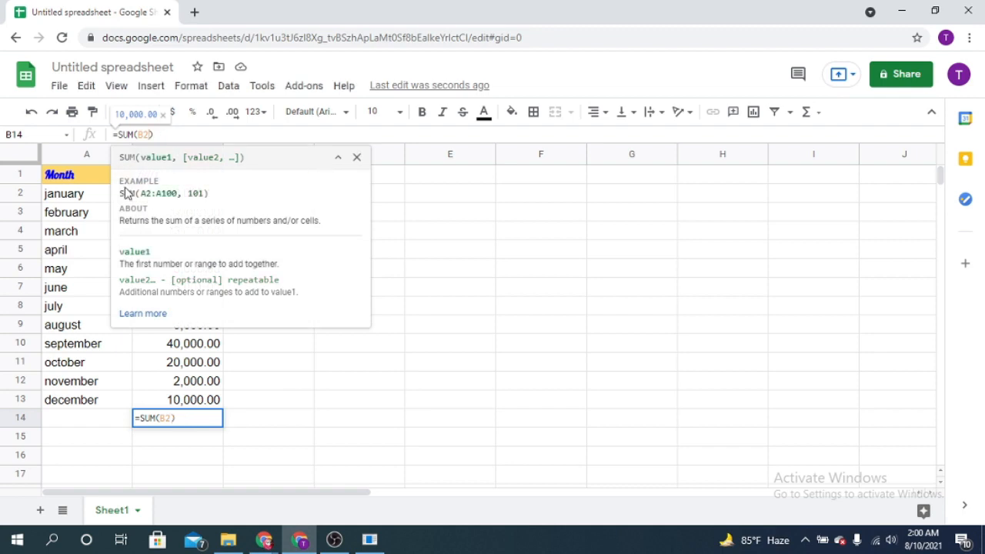
type(":")
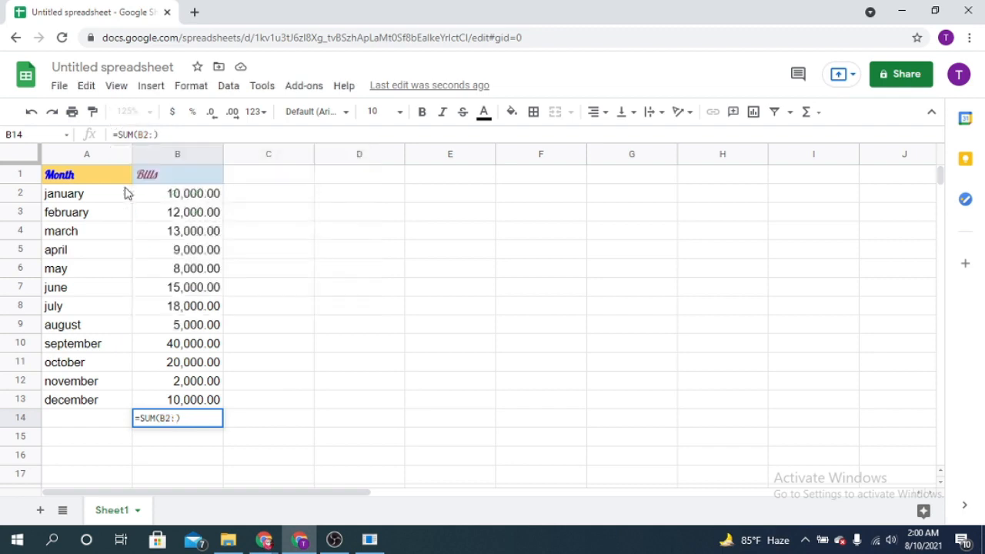
type("B13")
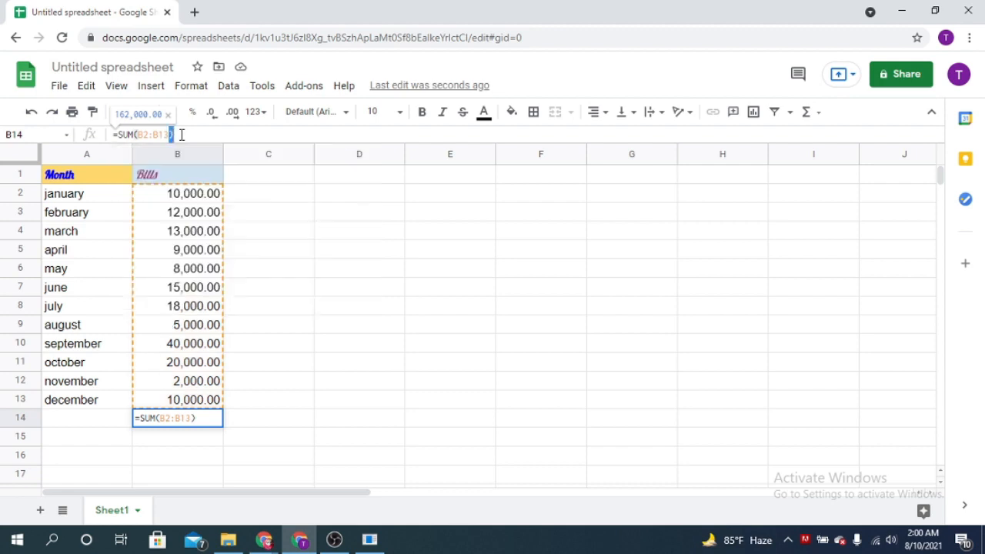
key("Return")
left_click(205, 421)
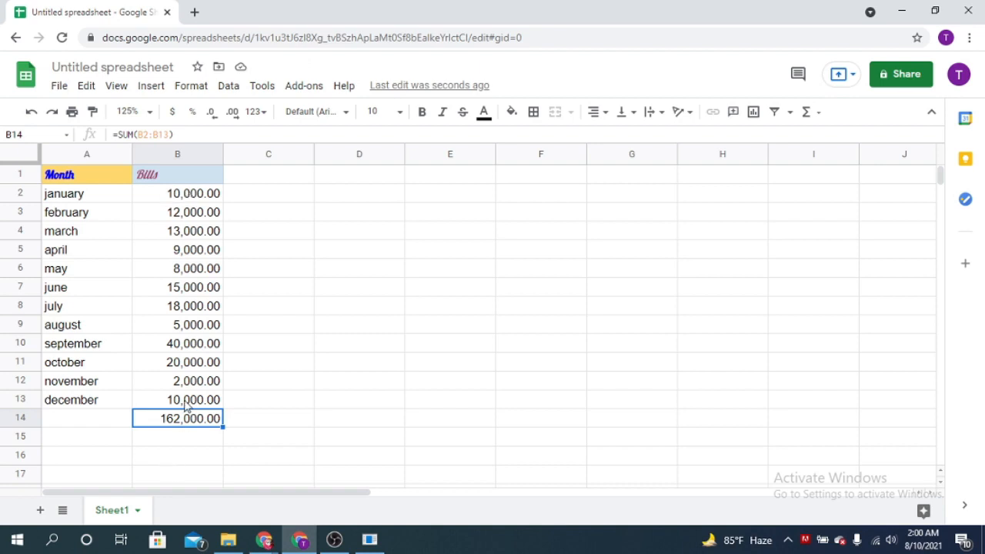
Delete the total formula from cell B14, and select the january bill in B2.
left_click(211, 198)
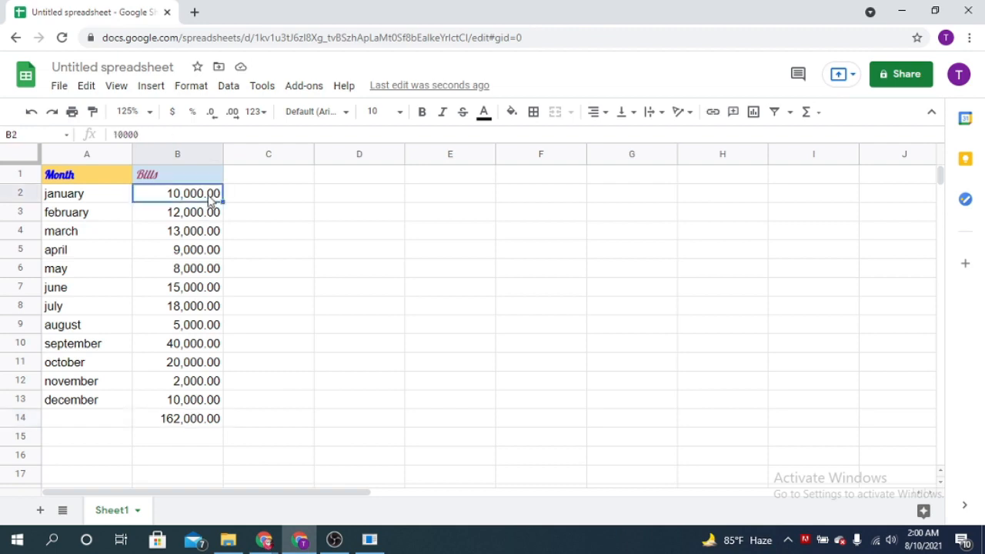
left_click(198, 421)
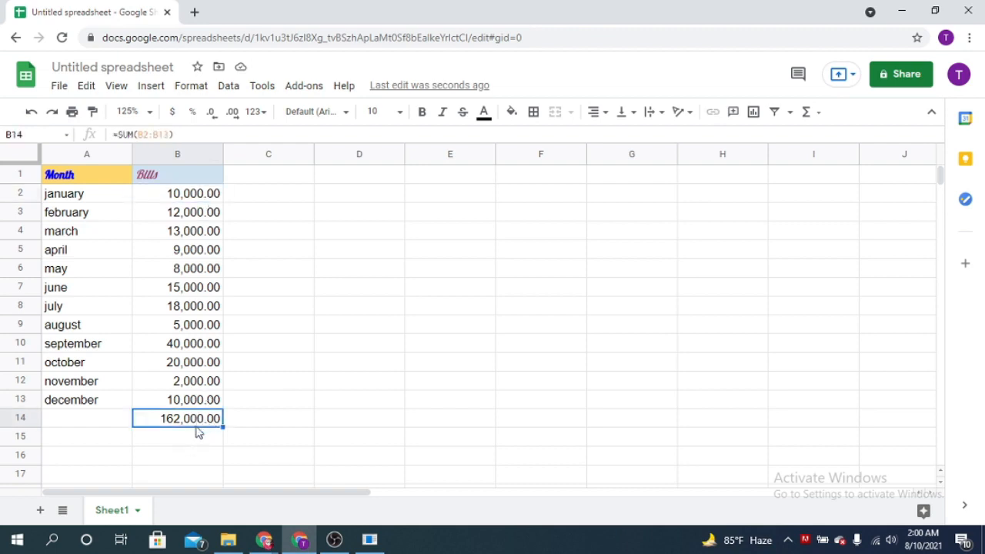
key("Delete")
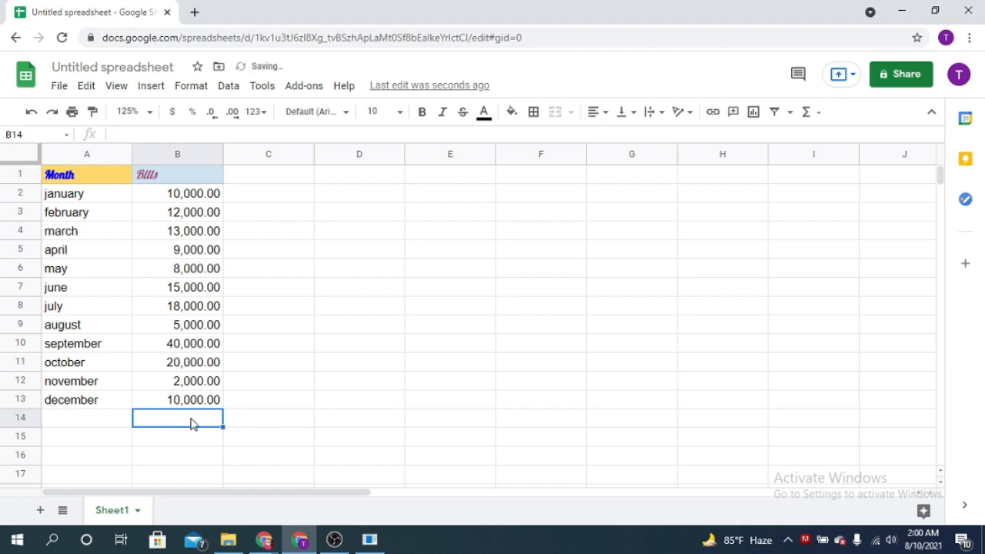
left_click(306, 287)
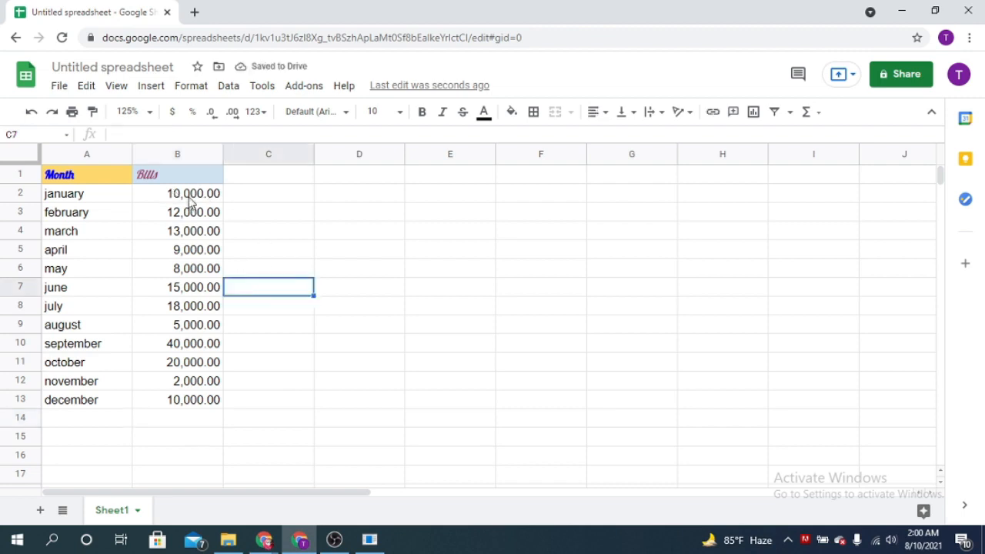
left_click(190, 198)
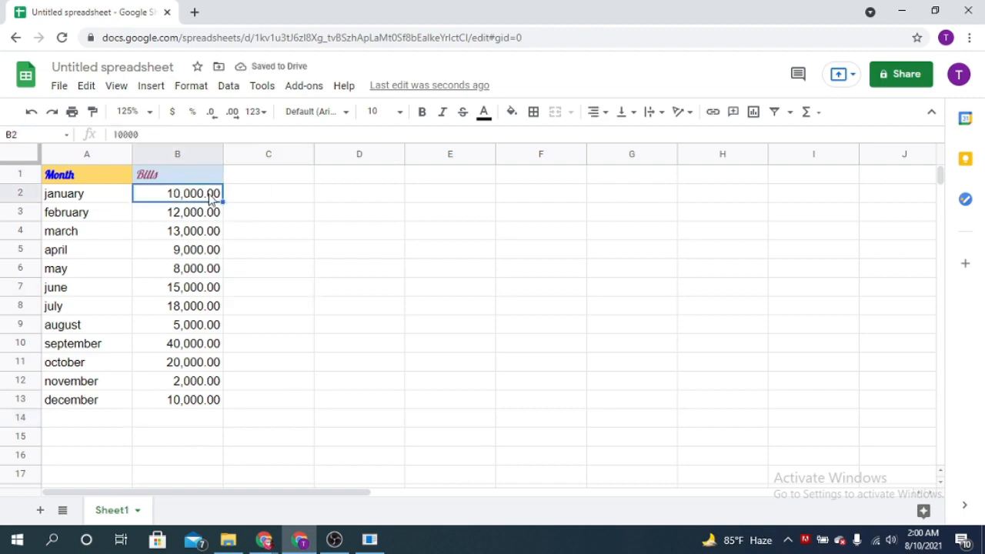
Insert a SUM formula for the range B2:B14 into cell B15, dismissing the function help.
left_click(191, 400, "shift")
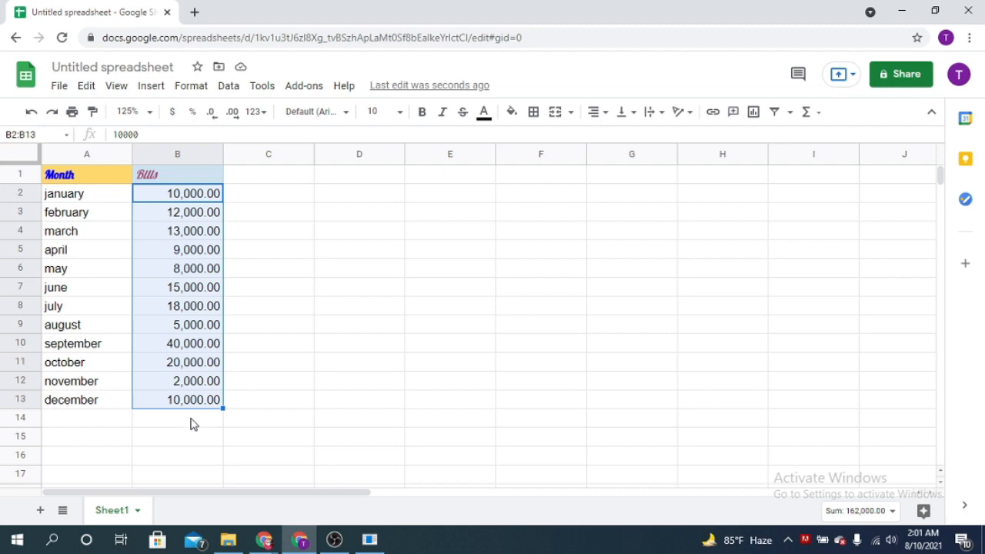
left_click(193, 425, "shift")
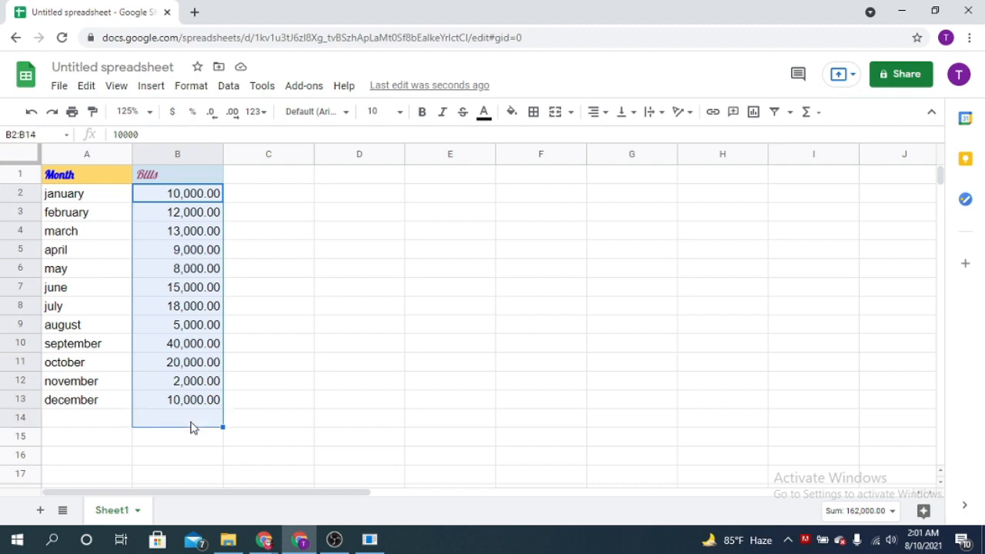
left_click(819, 117)
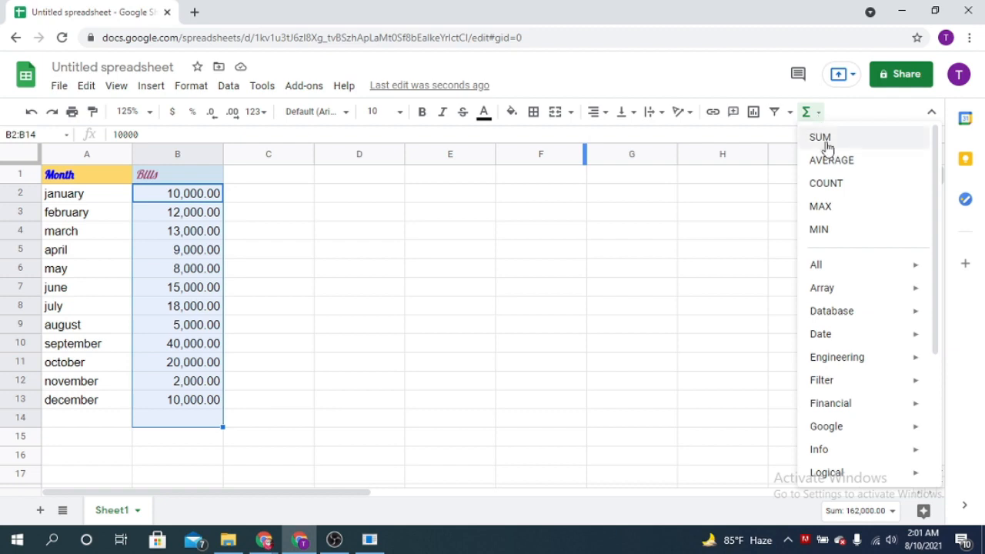
left_click(821, 139)
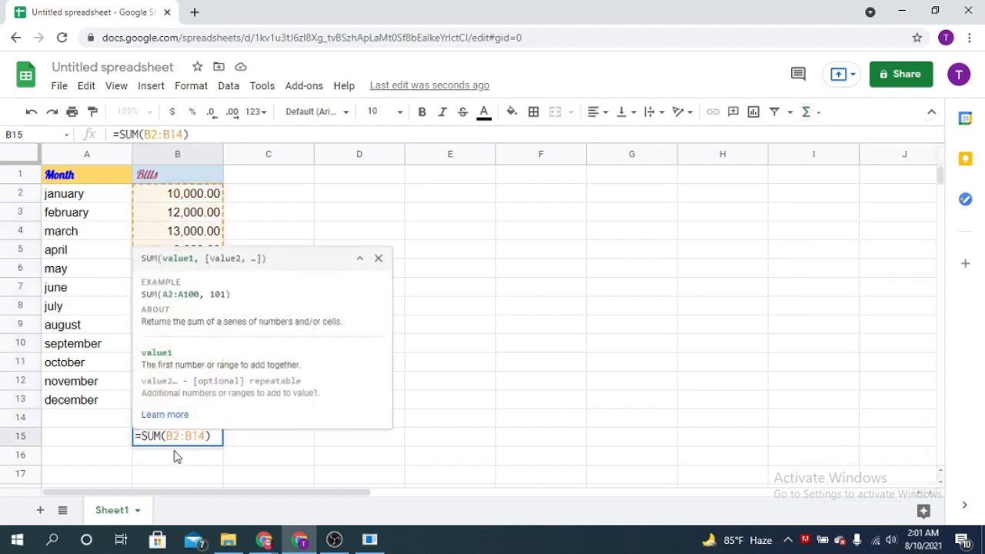
left_click(378, 258)
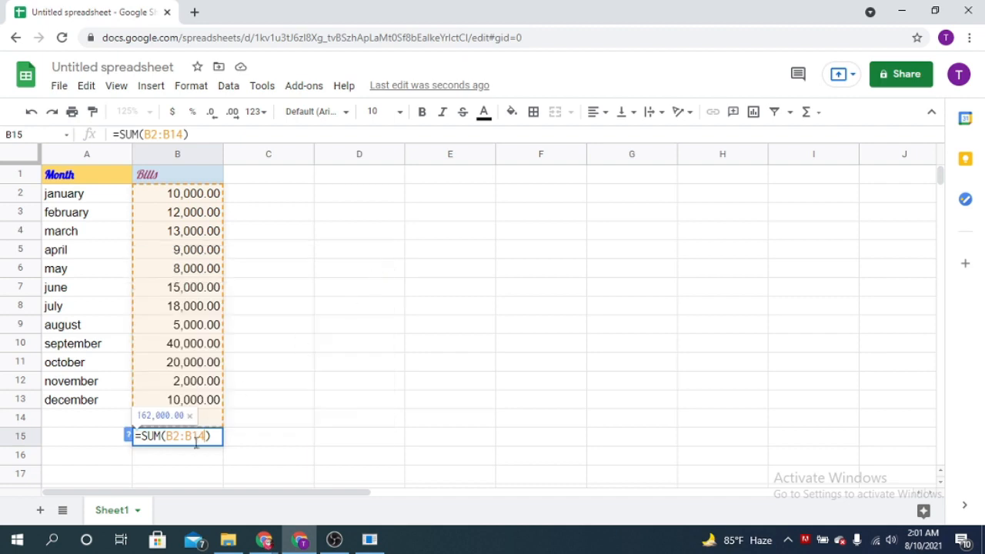
key("Return")
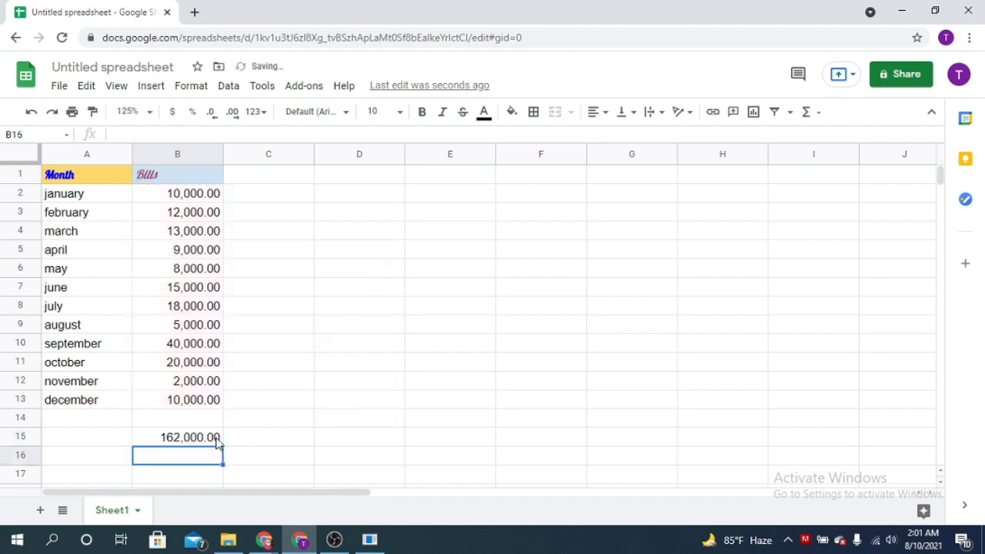
left_click(213, 439)
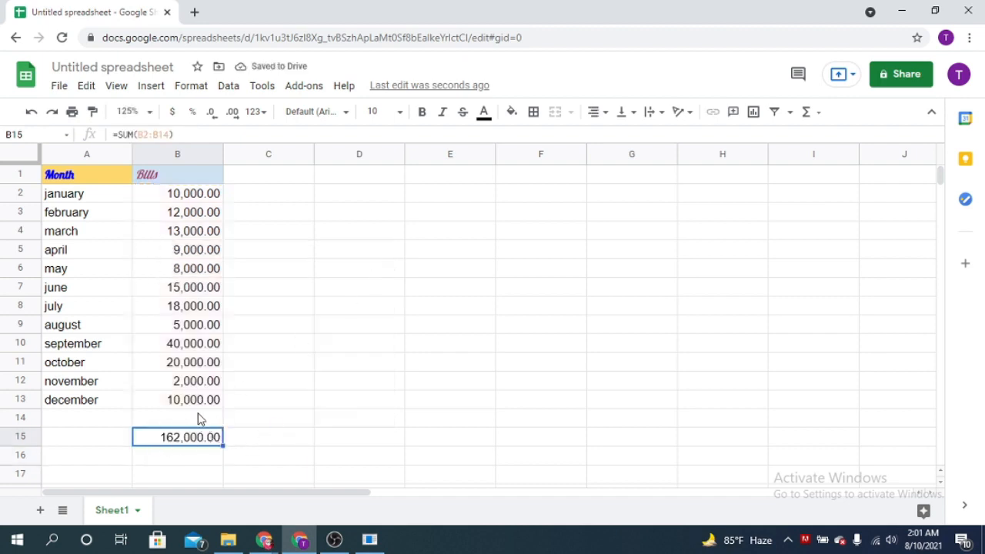
Insert an AVERAGE formula for the january to december bills, B2:B13, into cell B14.
left_click(217, 199)
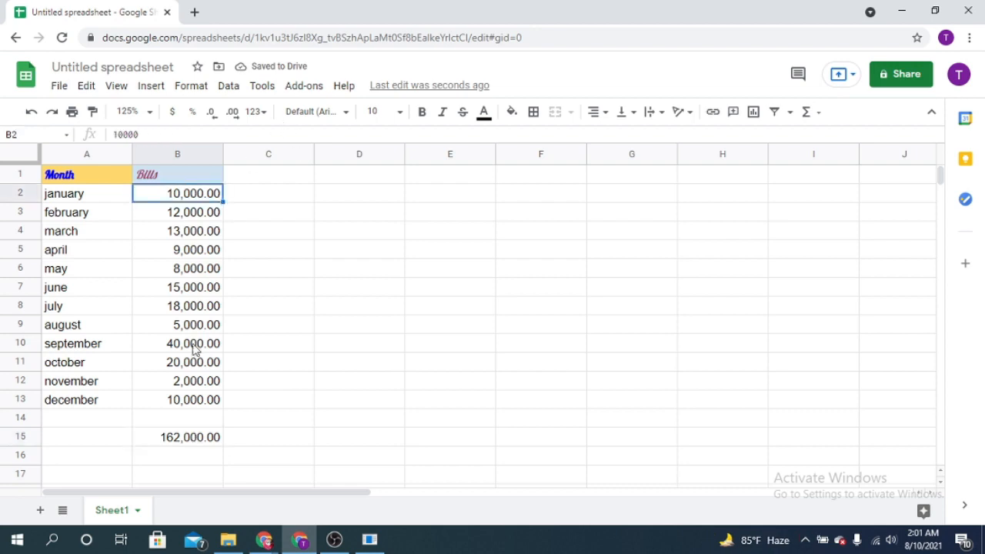
left_click(204, 400, "shift")
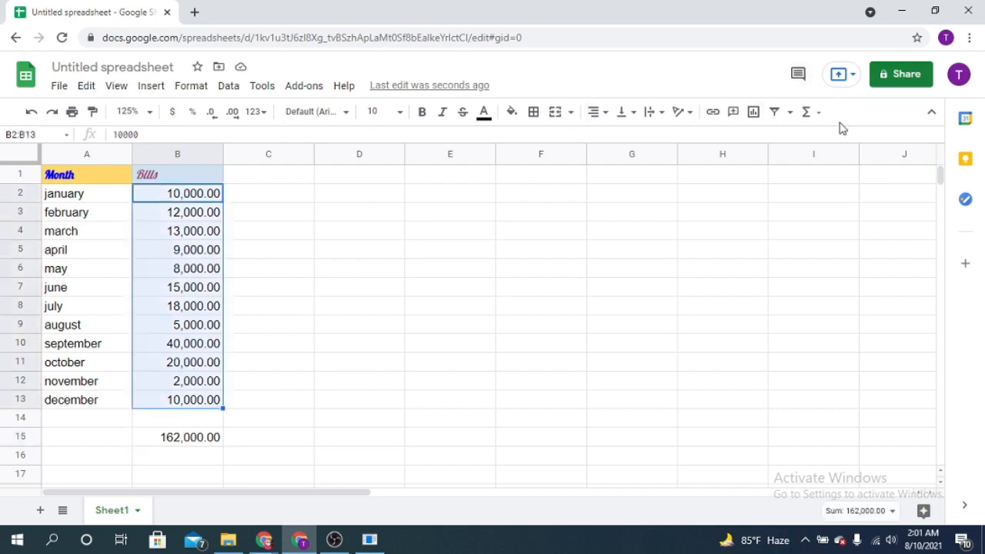
left_click(808, 112)
left_click(835, 160)
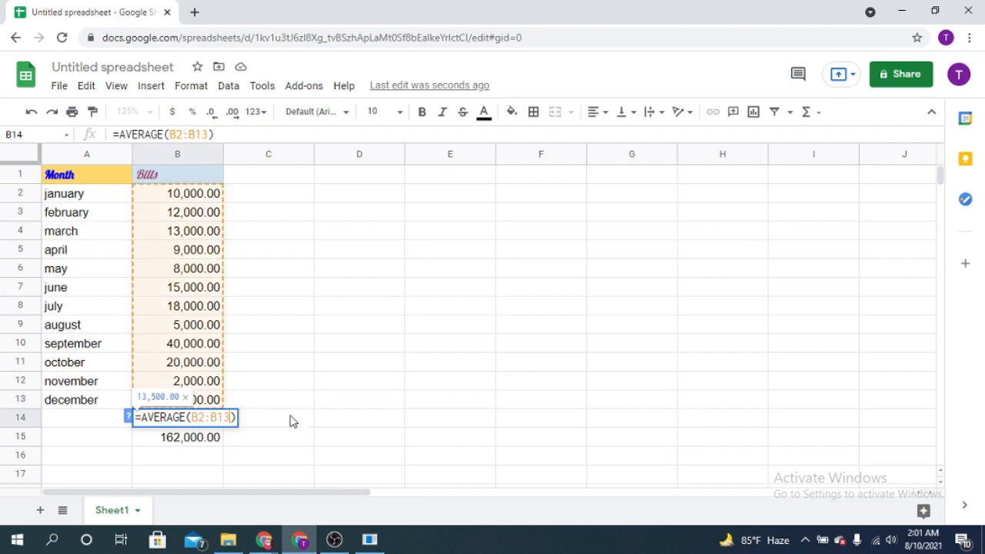
key("Return")
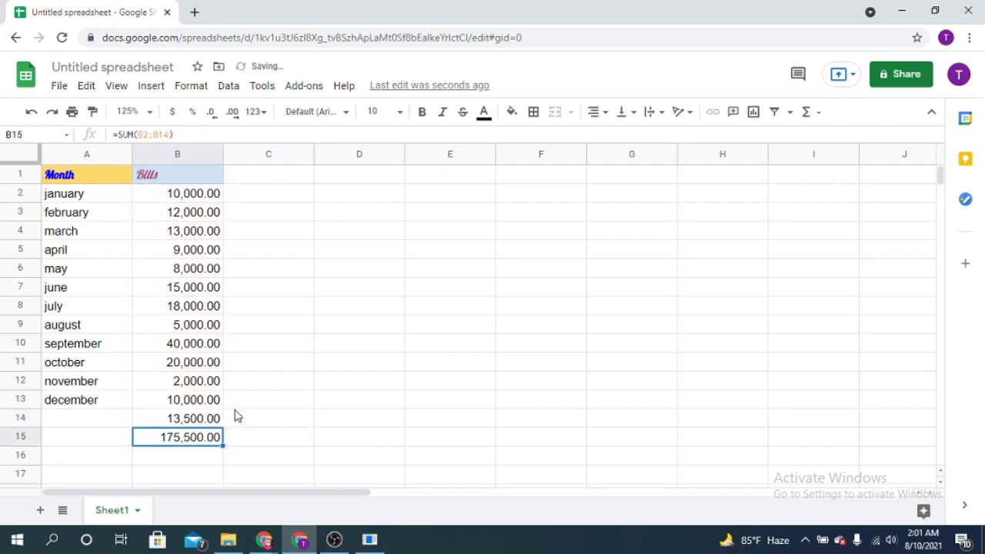
left_click(173, 422)
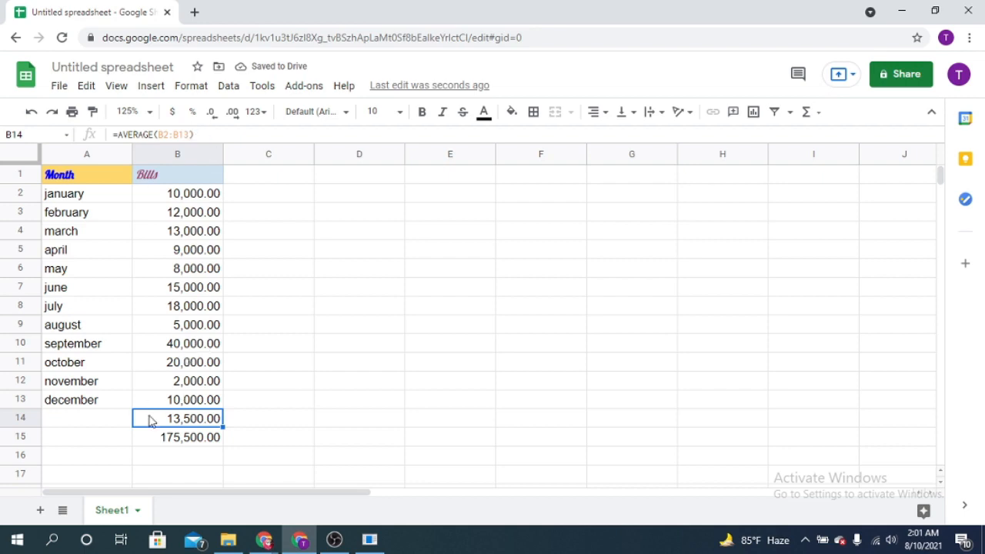
Replace the formula in B14 with a COUNT of the bills in B2:B13, and inspect cells B14 and B15.
left_click(197, 199)
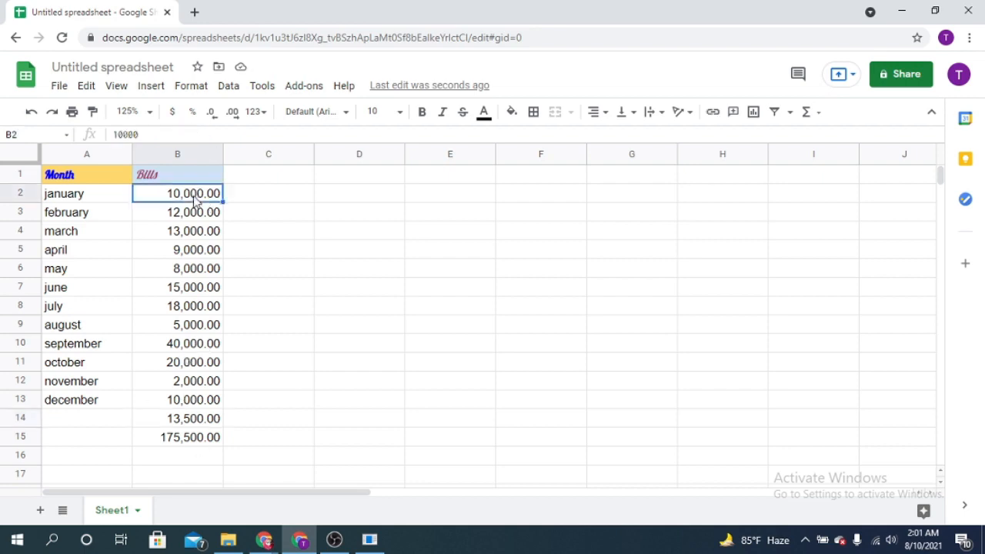
left_click(199, 412, "shift")
left_click(808, 114)
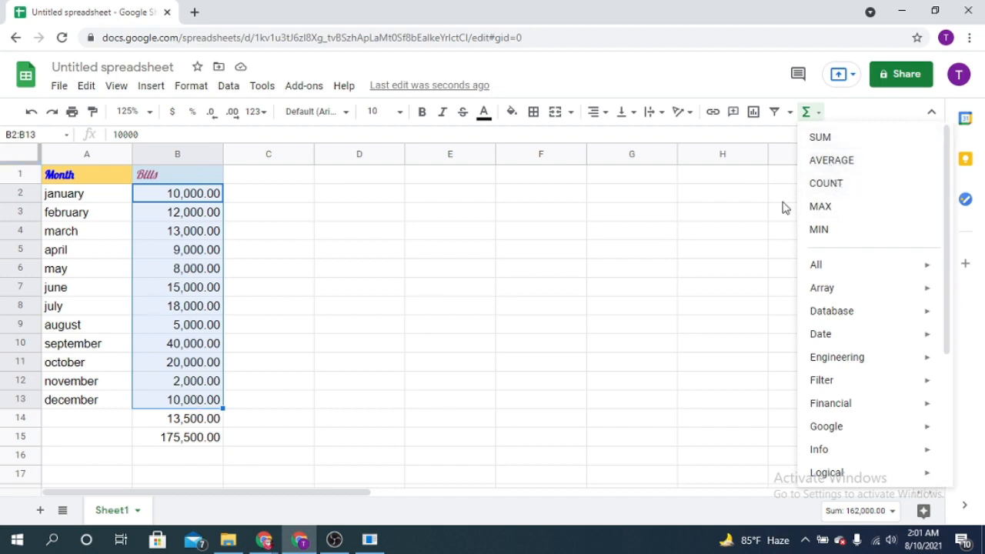
left_click(827, 184)
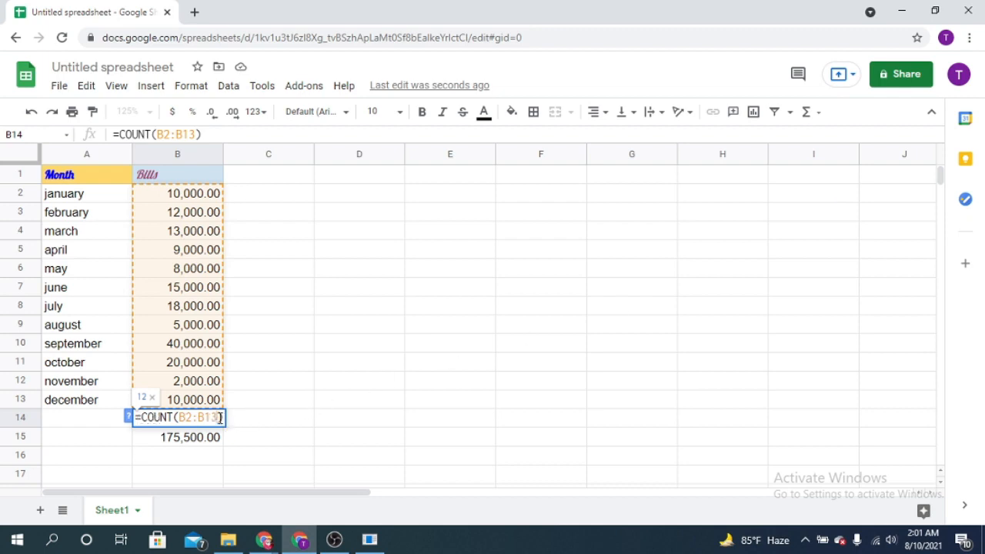
key("Return")
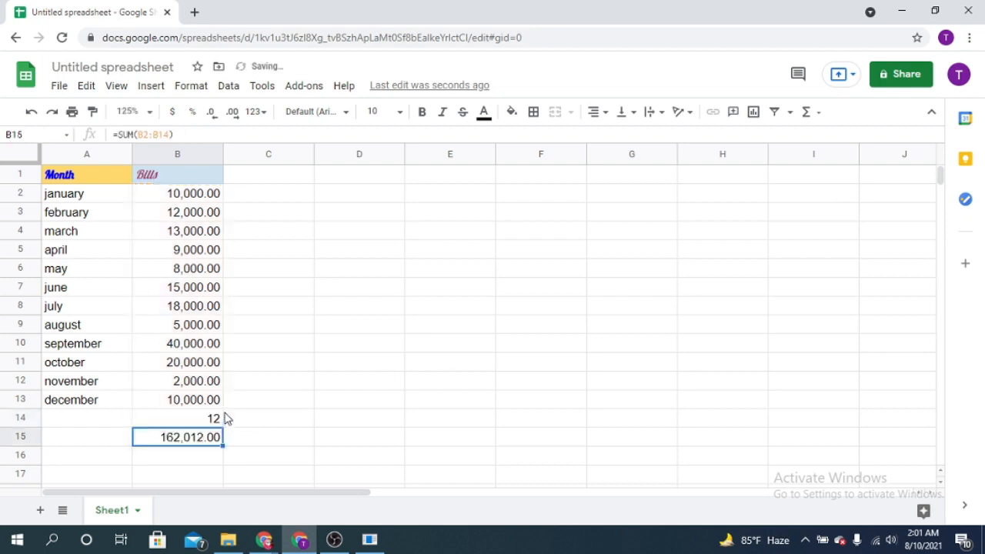
left_click(216, 422)
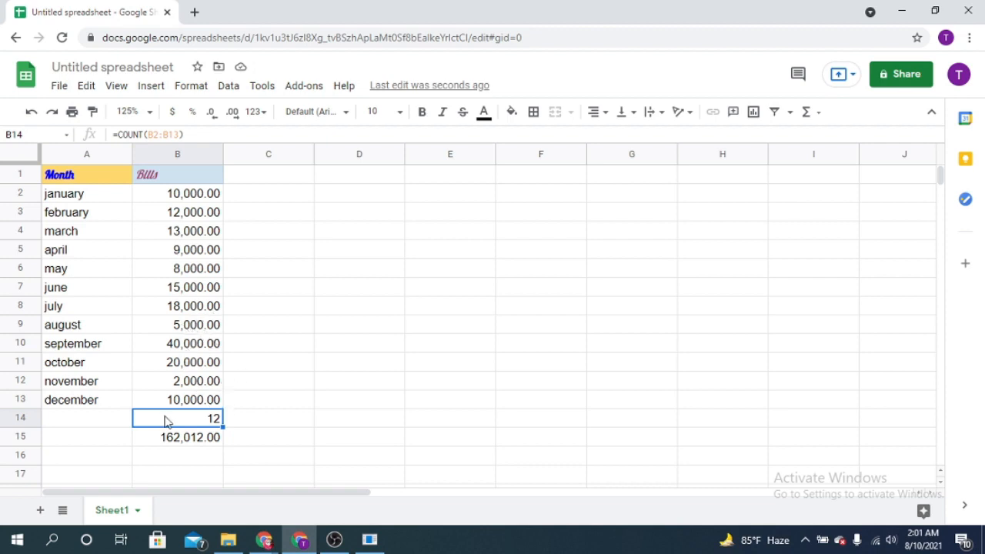
left_click(204, 439)
left_click(205, 421)
Replace the formula in B14 with MAX over the bills in B2:B13, and delete the SUM formula from B15.
left_click(185, 194)
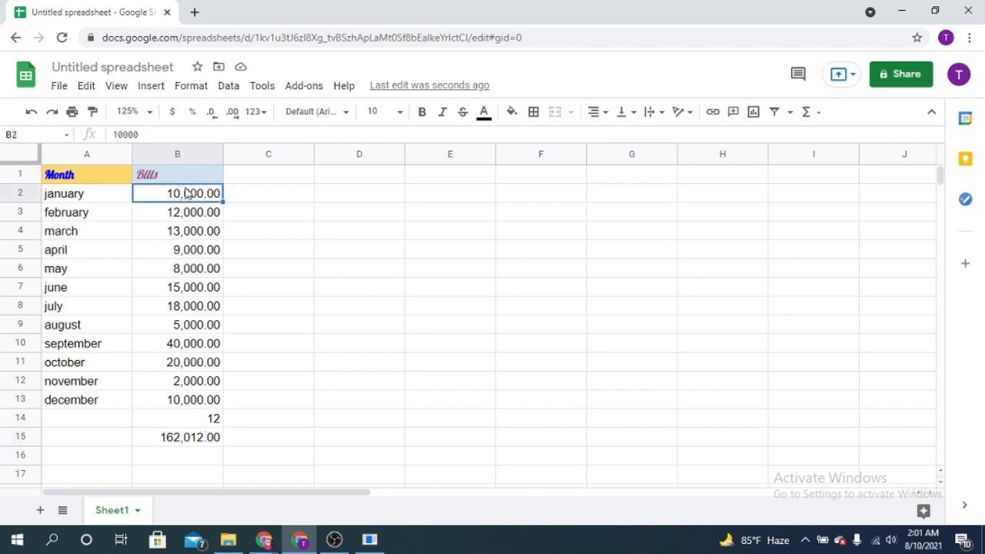
left_click(199, 405, "shift")
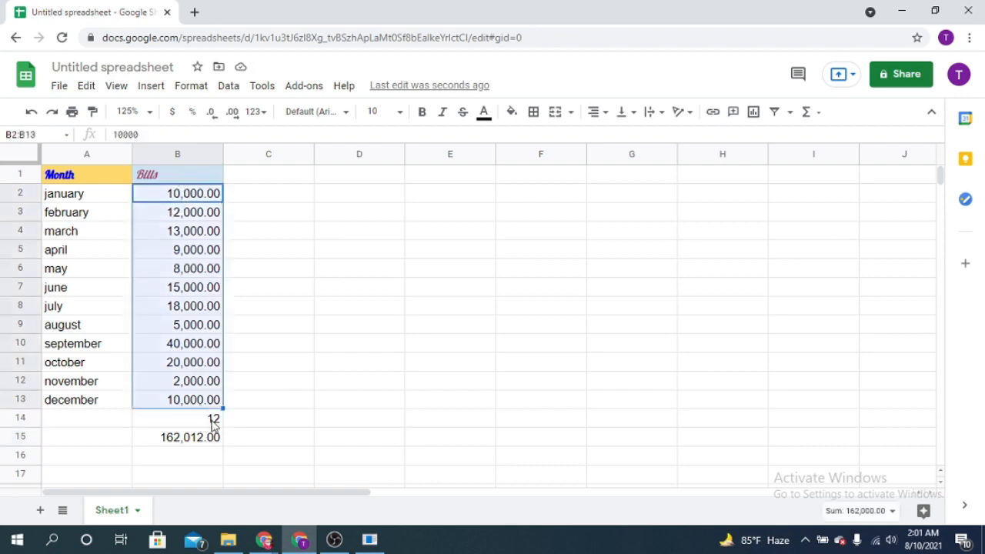
left_click(818, 113)
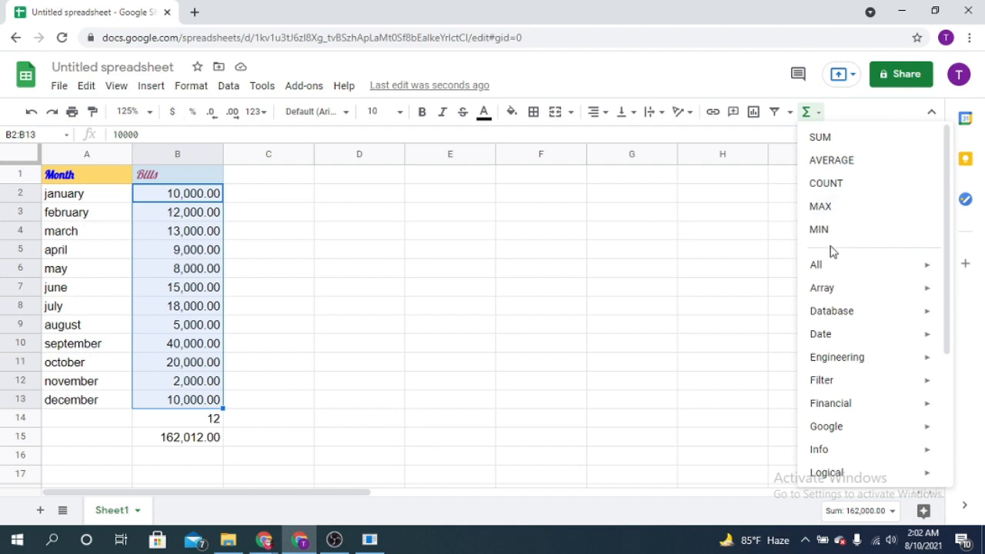
left_click(825, 214)
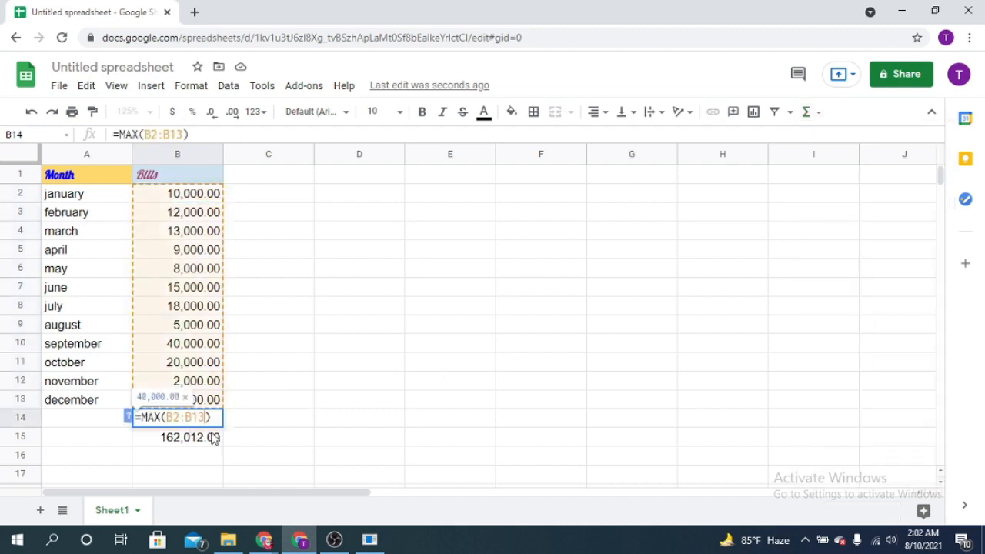
key("Return")
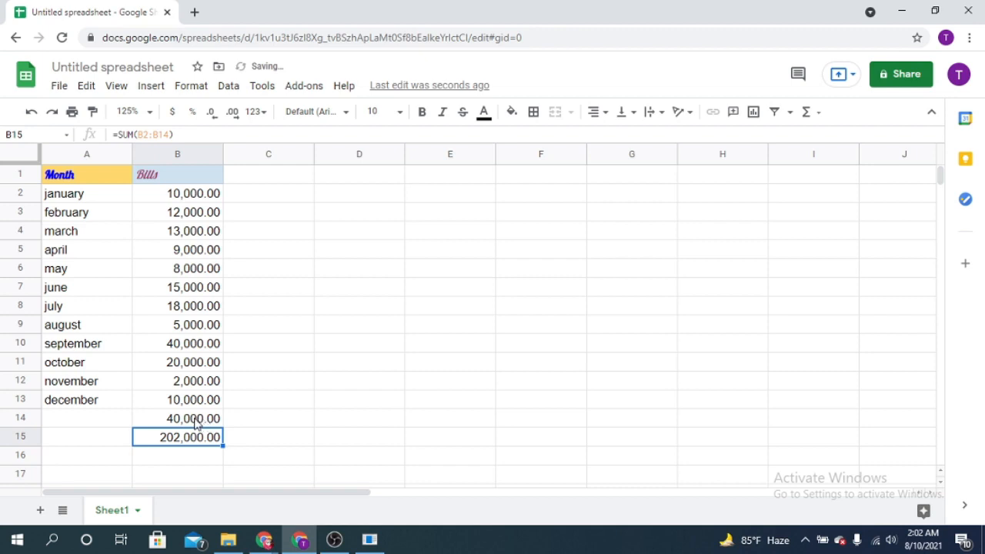
left_click(169, 422)
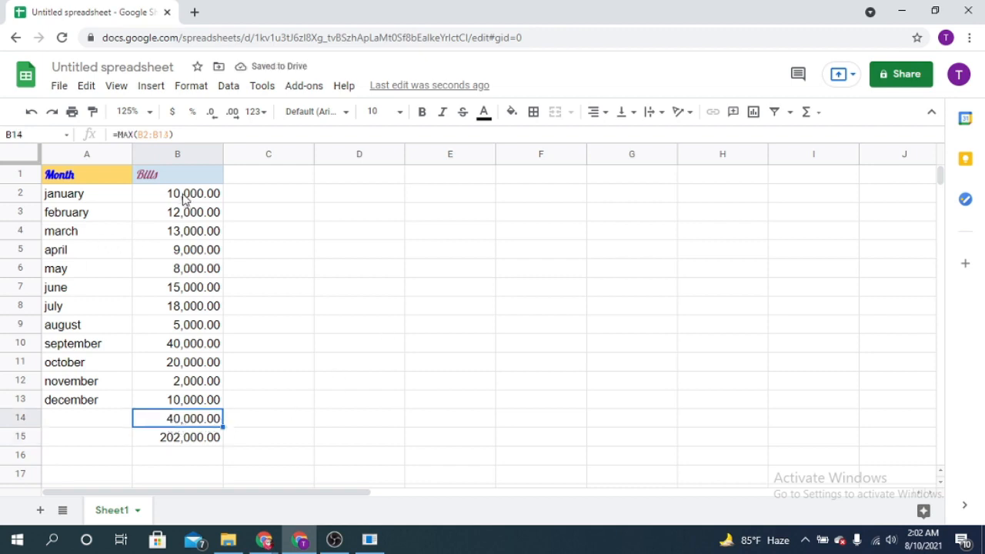
left_click(194, 442)
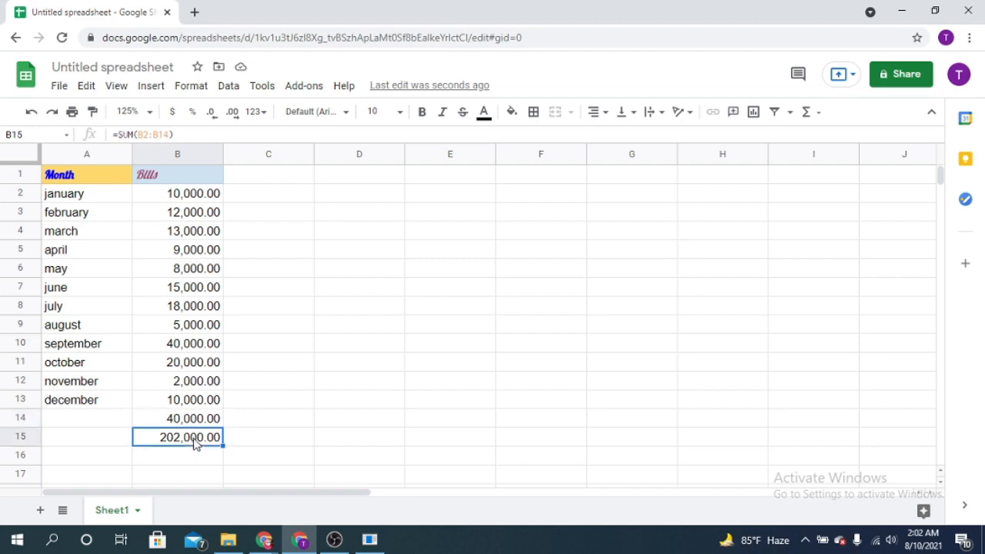
key("Delete")
Replace the formula in B14 with MIN over the bills in B2:B13, and check the resulting formula.
left_click(198, 202)
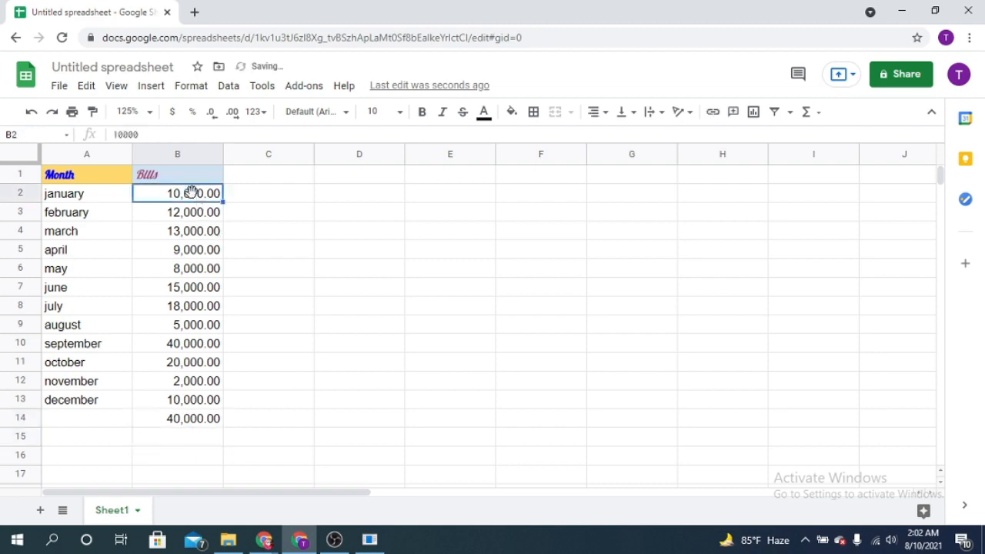
left_click(216, 408, "shift")
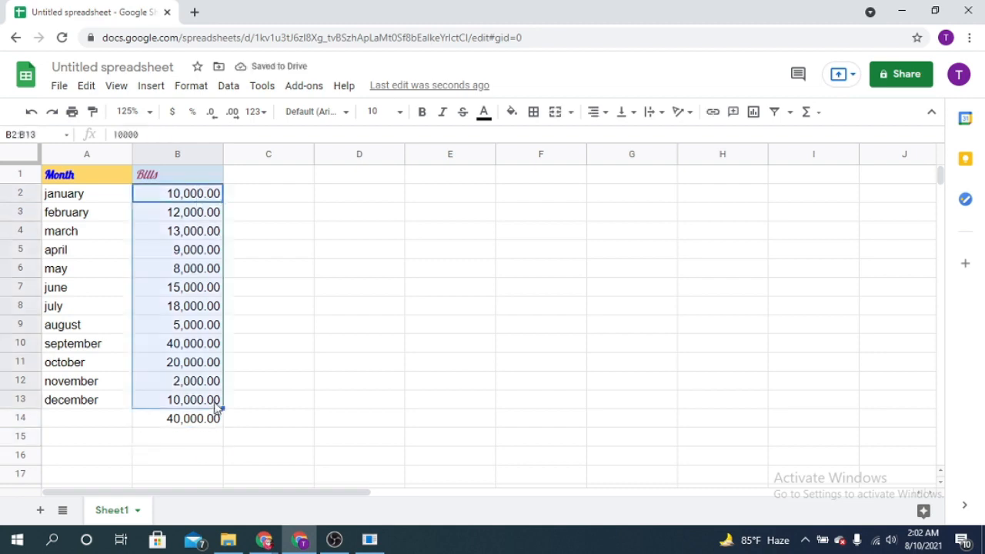
left_click(817, 114)
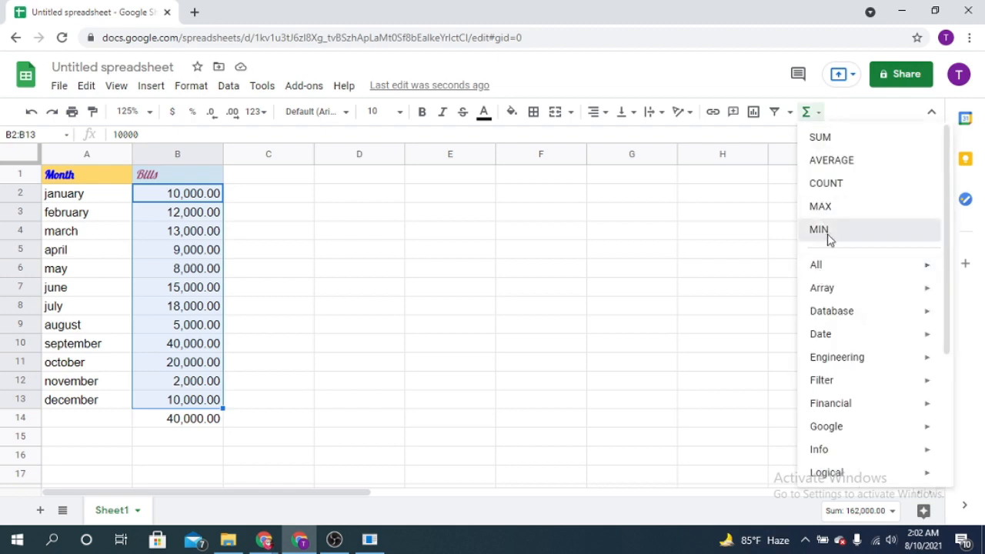
left_click(820, 231)
key("Return")
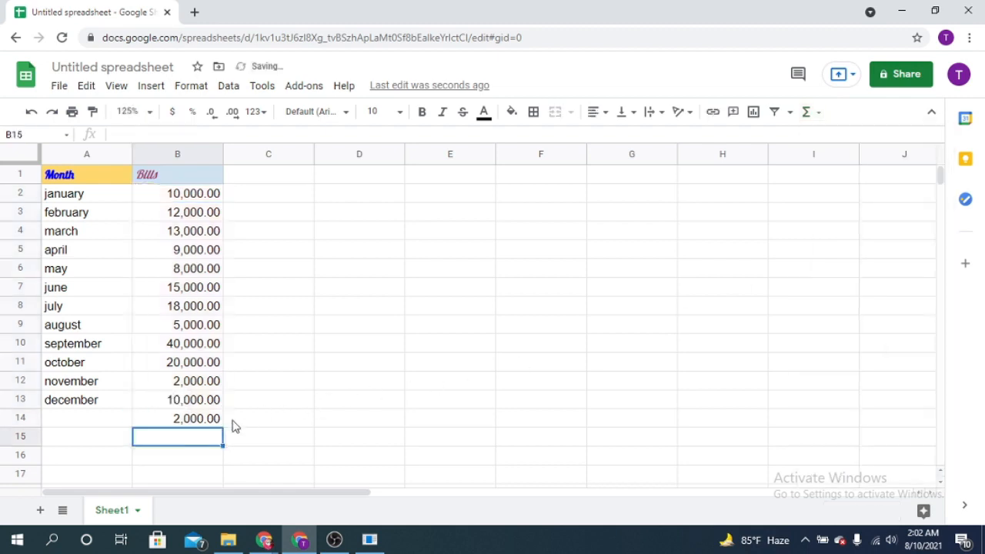
left_click(171, 423)
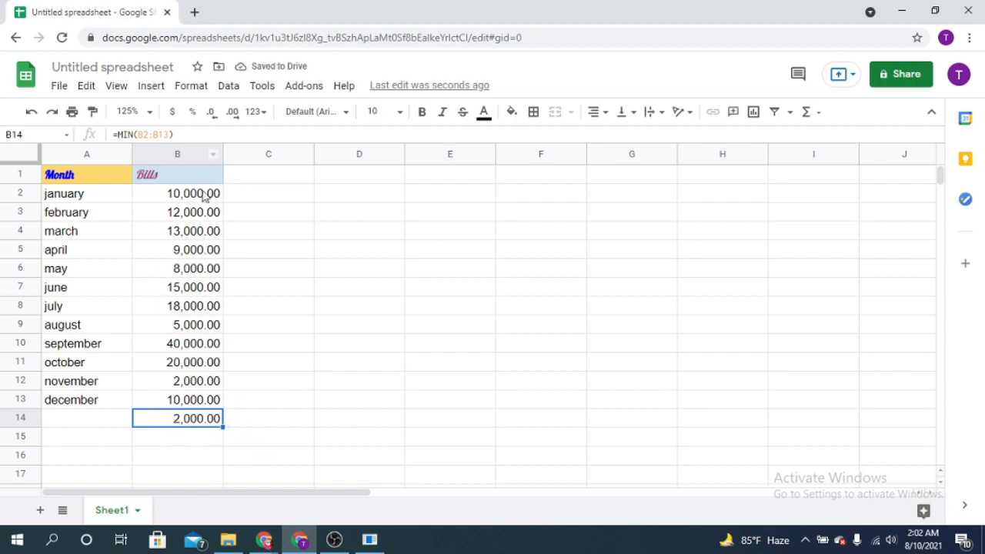
left_click(204, 200)
left_click(202, 420)
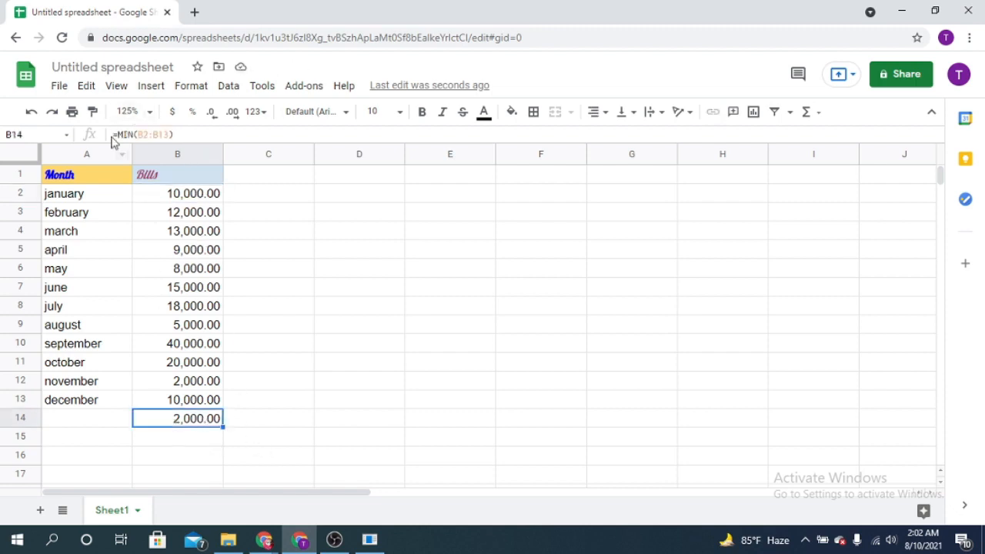
left_click(821, 114)
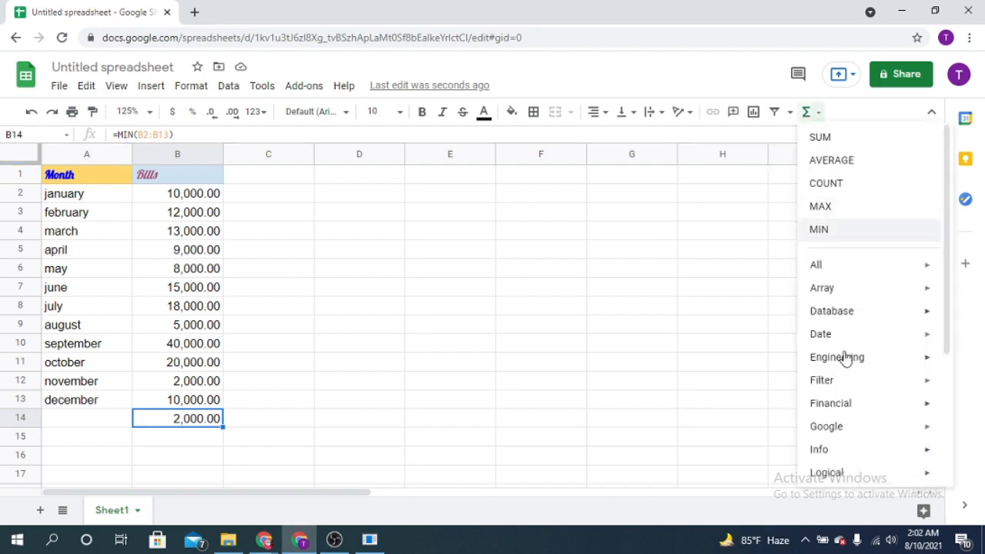
scroll(839, 418, "down", 3)
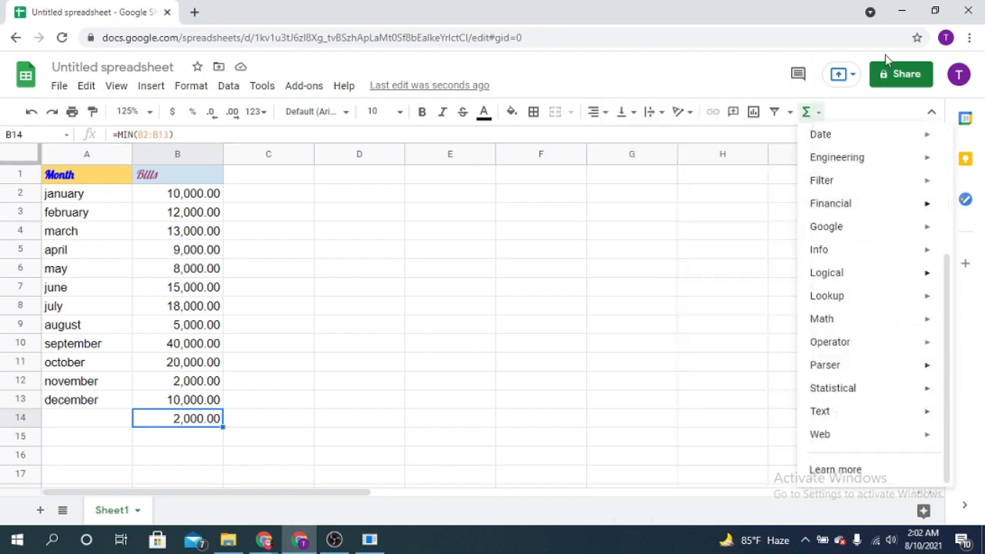
scroll(876, 396, "up", 3)
scroll(847, 308, "up", 1)
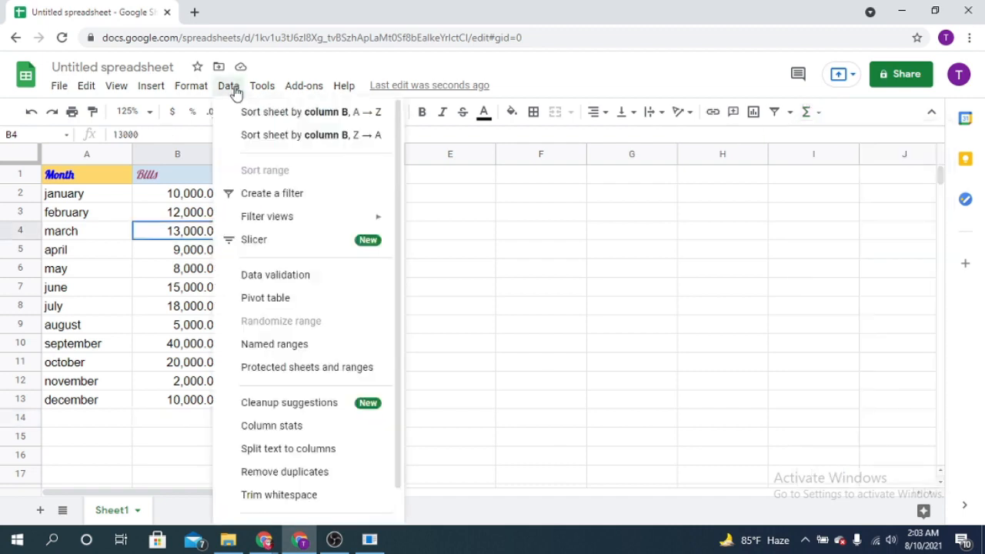
Select the bills in B2:B13, sort the sheet by column B from A to Z, and undo the sort.
left_click(520, 178)
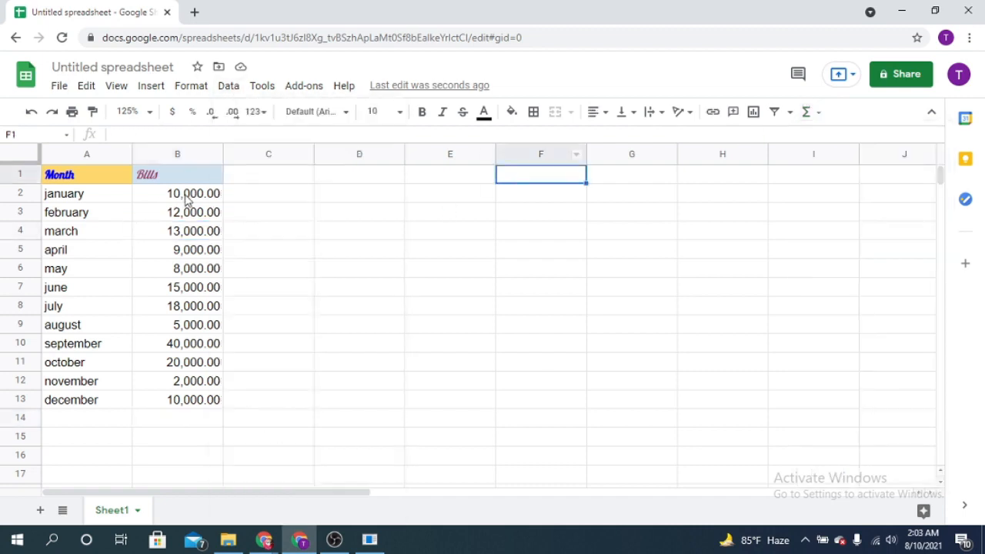
left_click(185, 197)
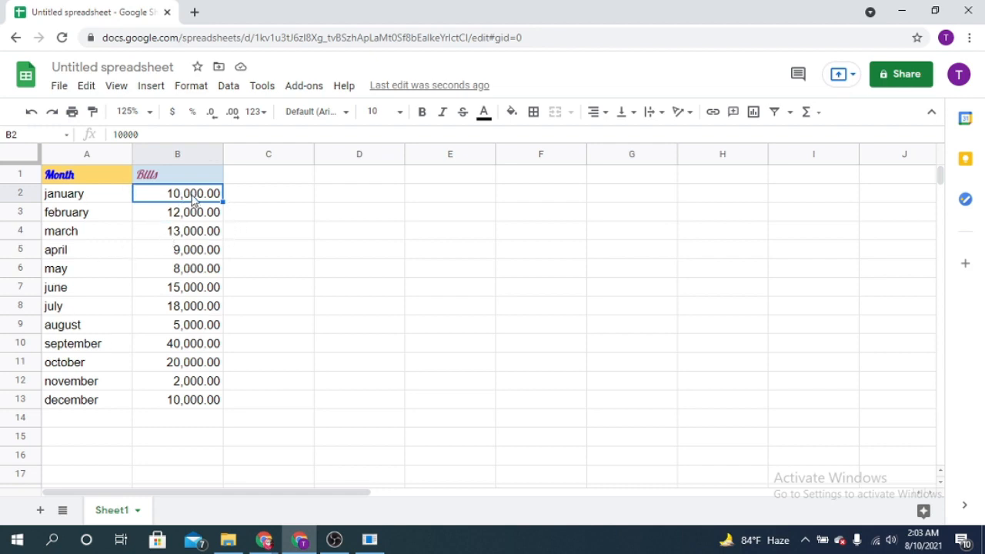
left_click(212, 405, "shift")
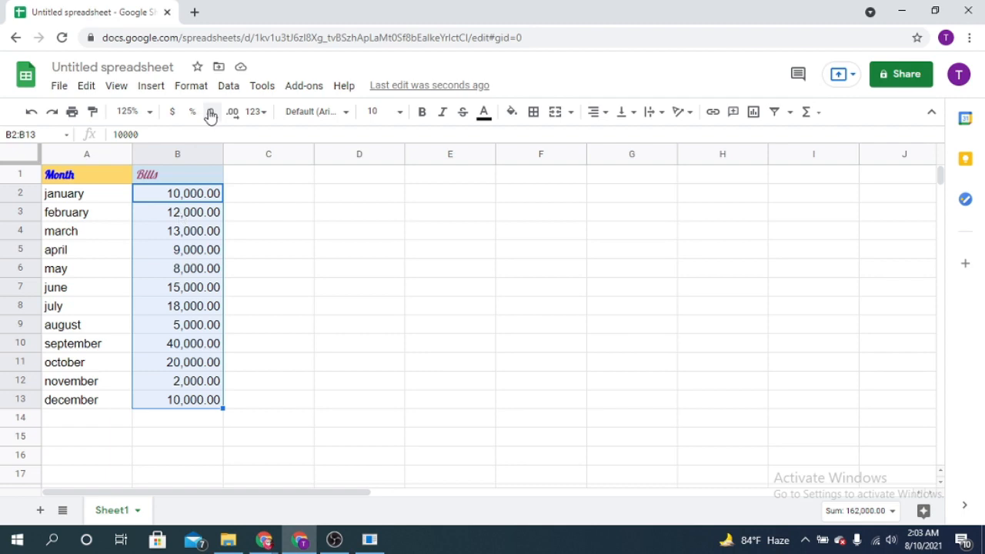
left_click(228, 87)
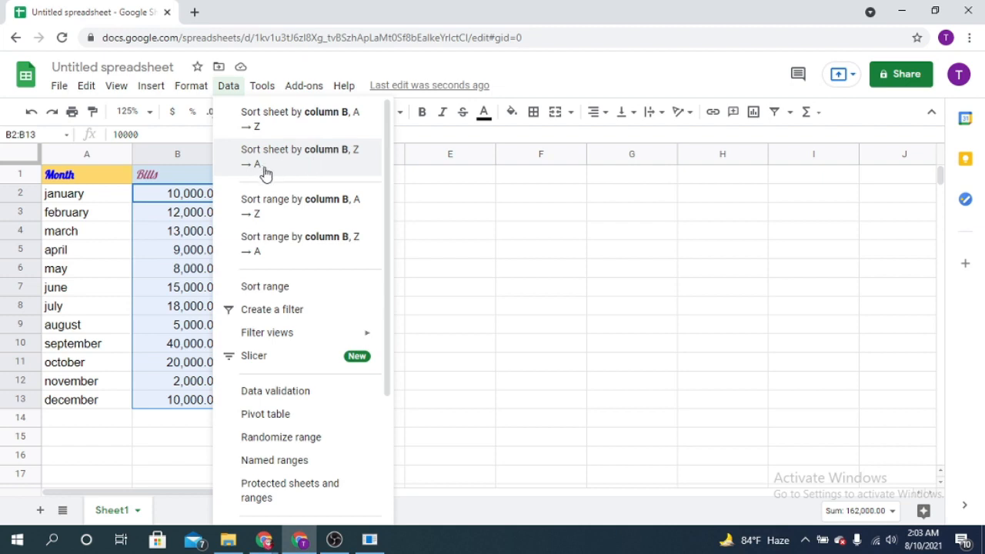
left_click(294, 135)
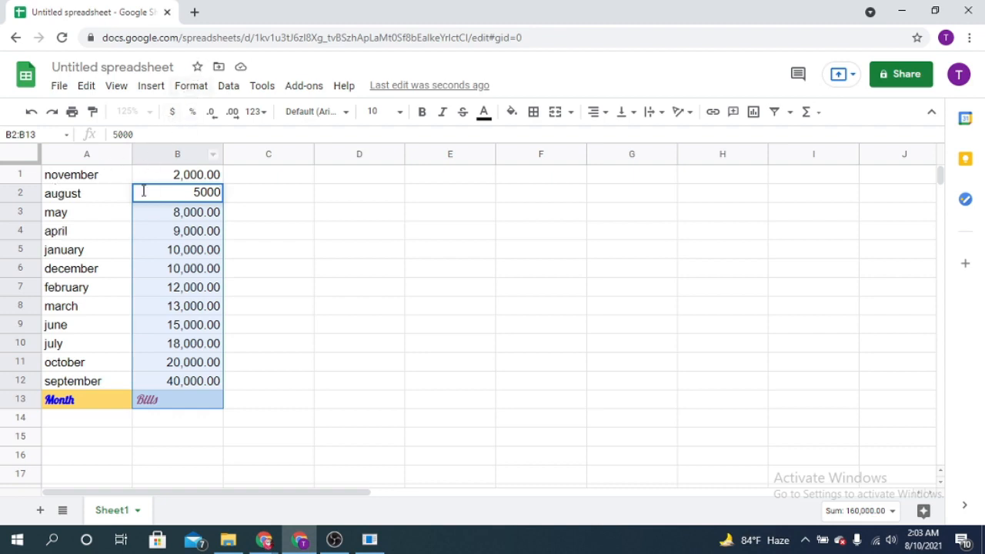
left_click(97, 198)
left_click(189, 193)
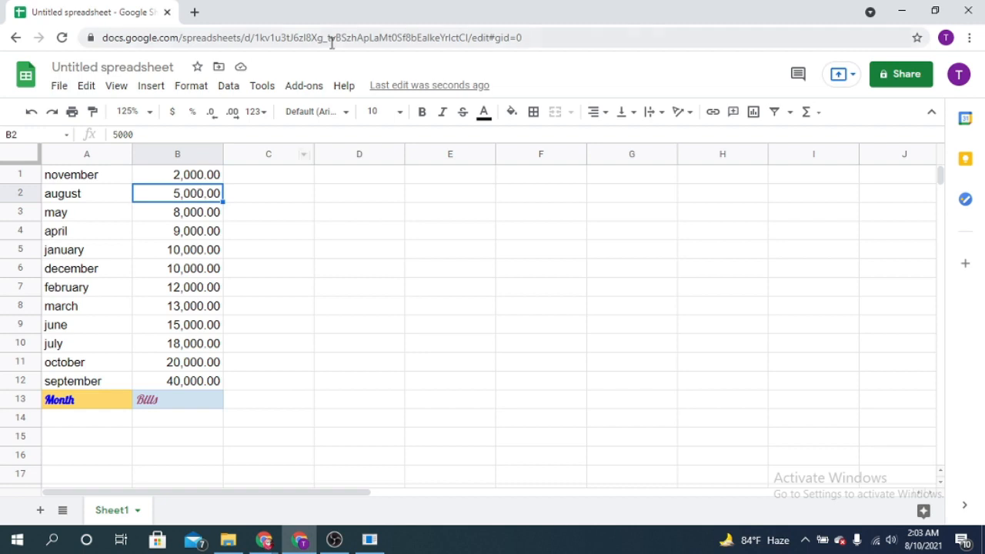
key("ctrl+z")
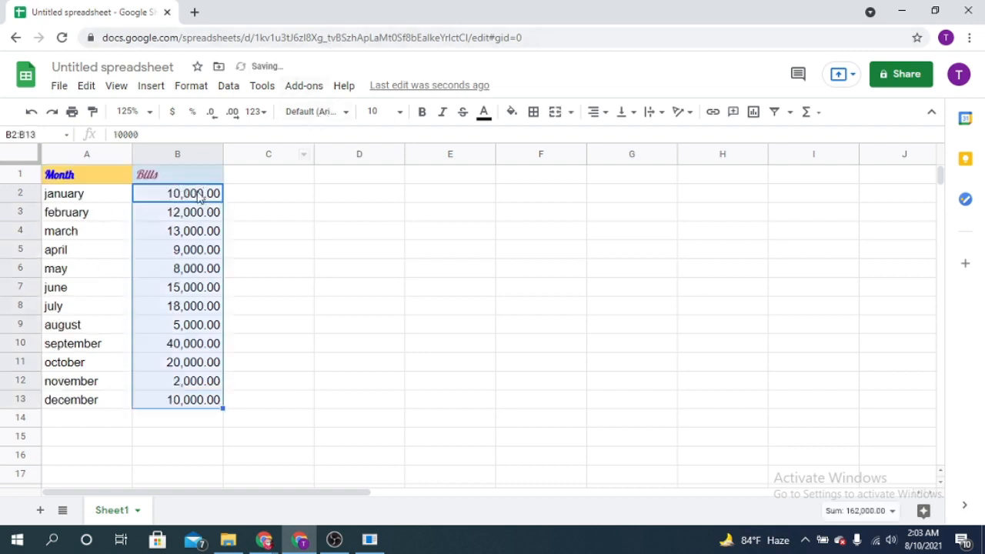
left_click(294, 198)
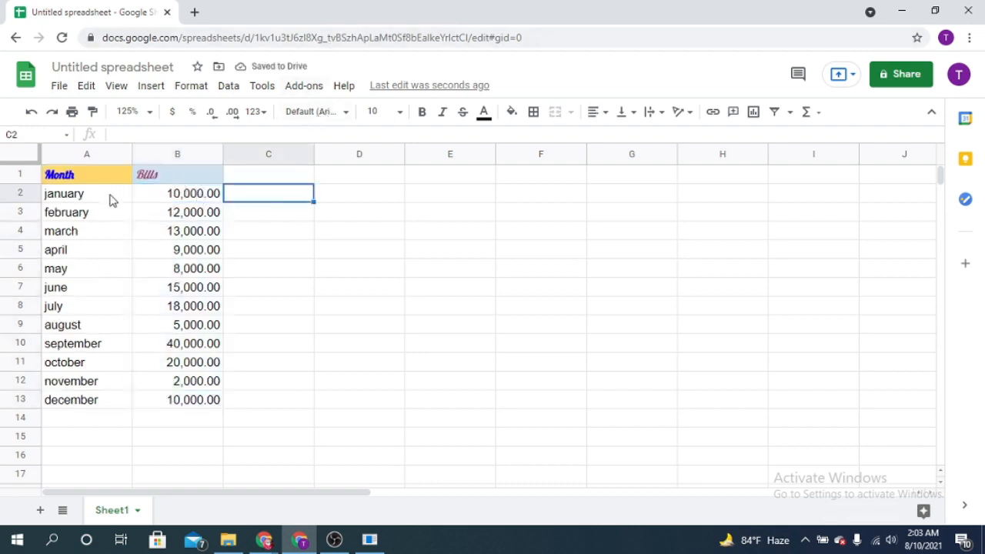
Repeat the A to Z sheet sort by column B with the january to december bills selected, and undo it.
left_click(213, 193)
left_click(202, 401, "shift")
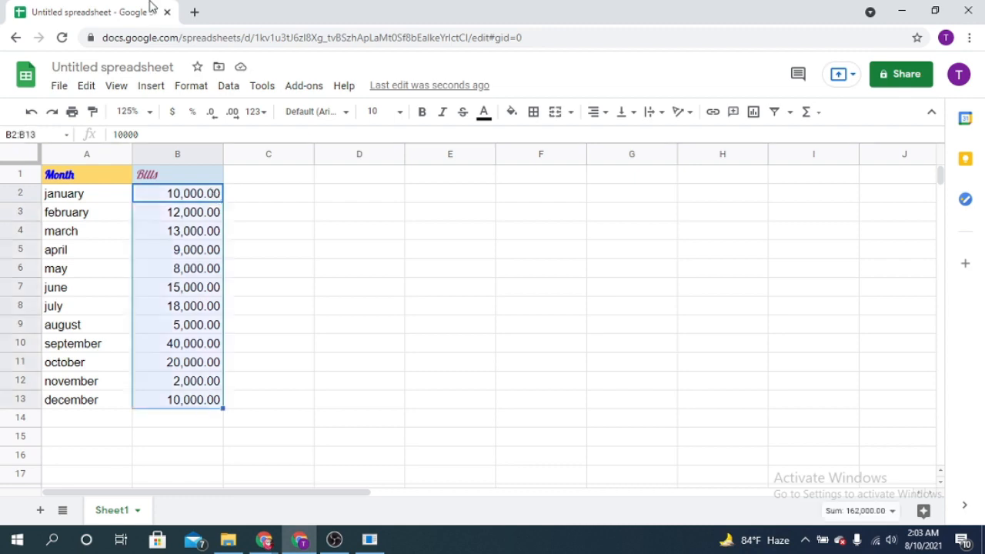
left_click(229, 86)
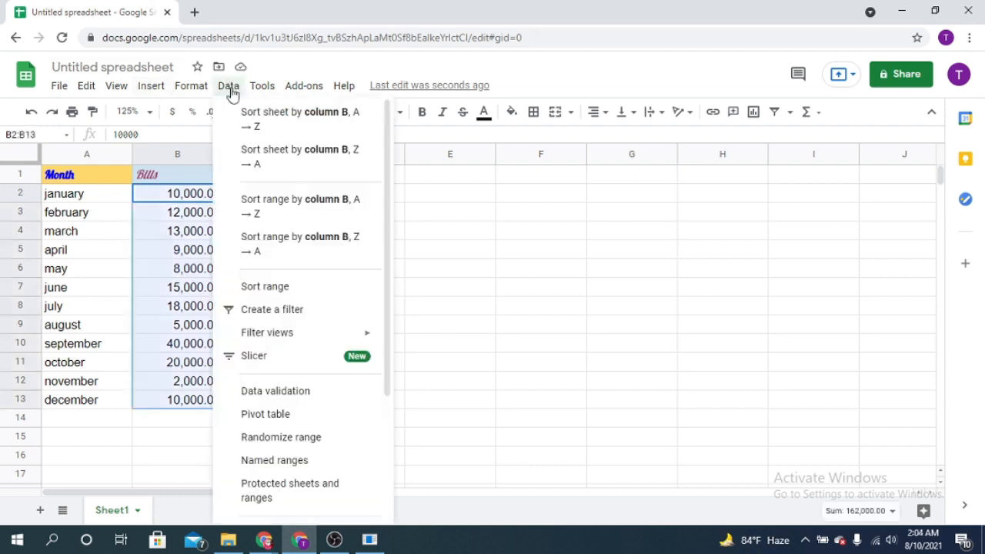
left_click(317, 122)
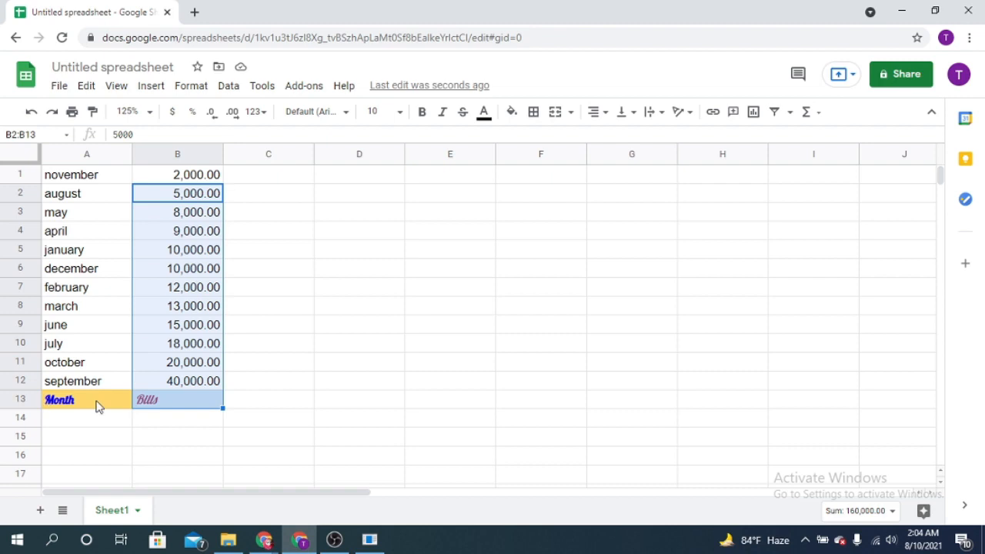
left_click(32, 115)
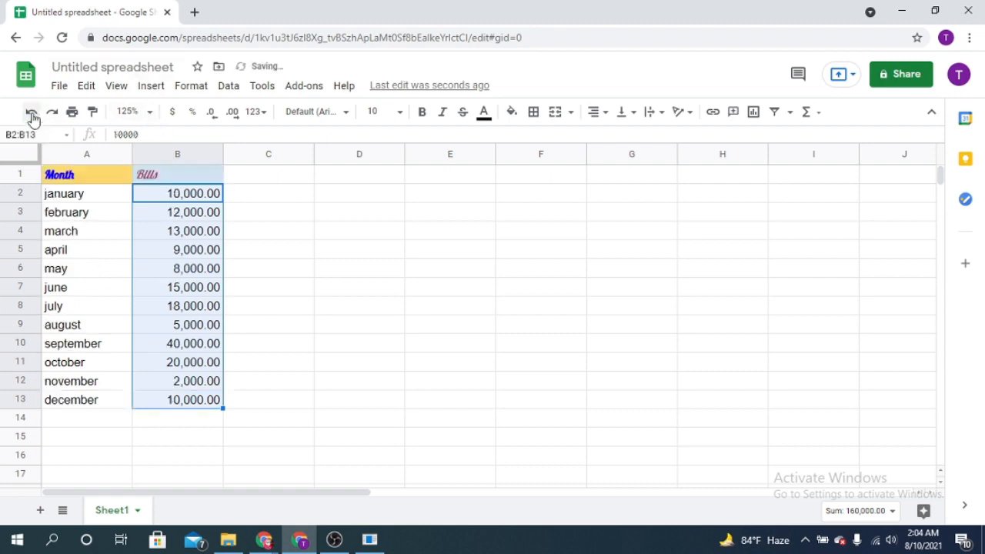
left_click(274, 240)
Sort only the range B2:B13 by column B in A to Z order, without a header row.
left_click(184, 197)
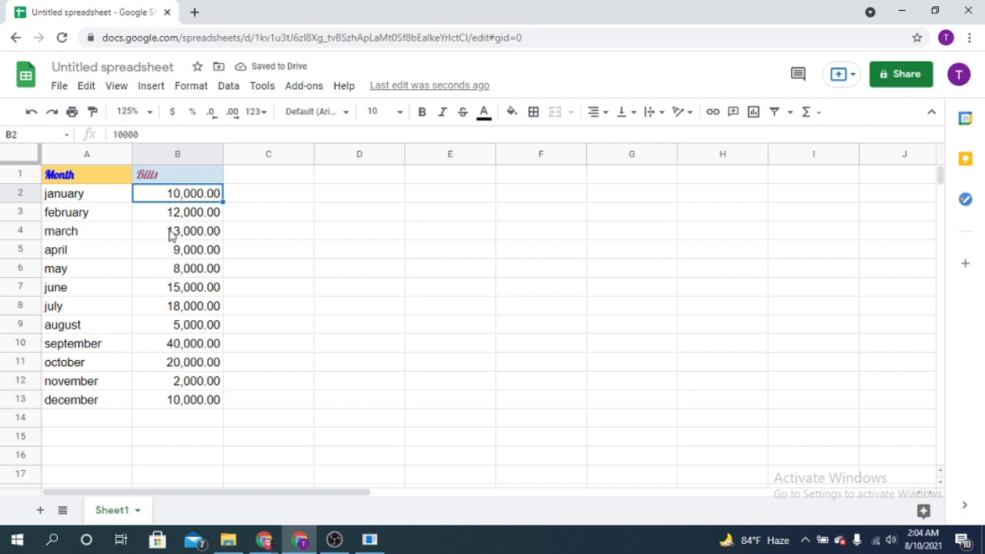
left_click(193, 400, "shift")
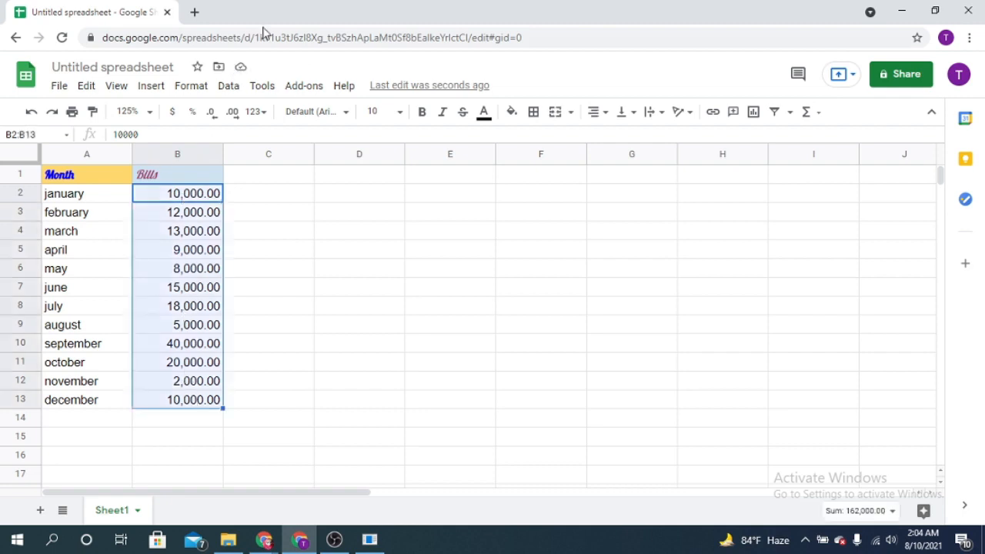
left_click(231, 91)
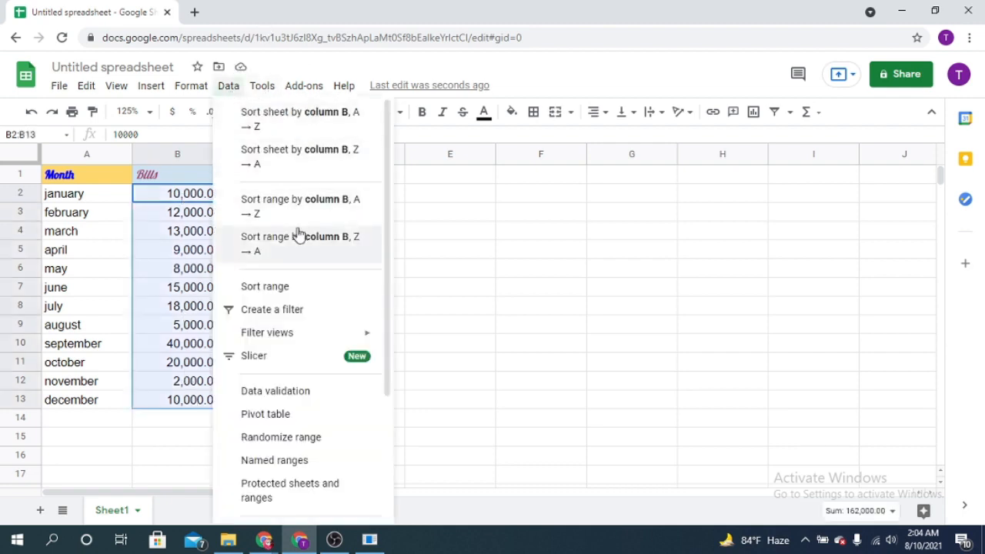
scroll(304, 231, "down", 2)
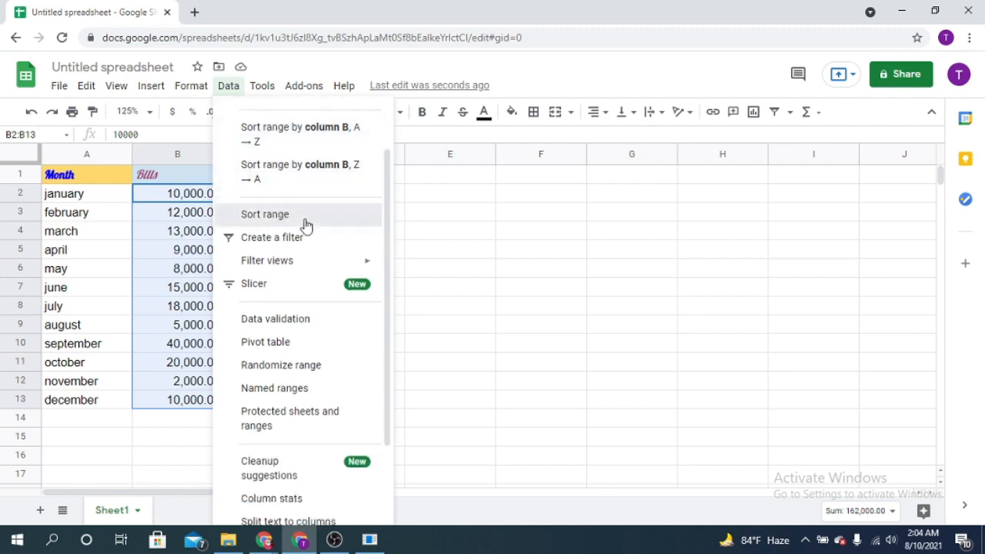
left_click(306, 224)
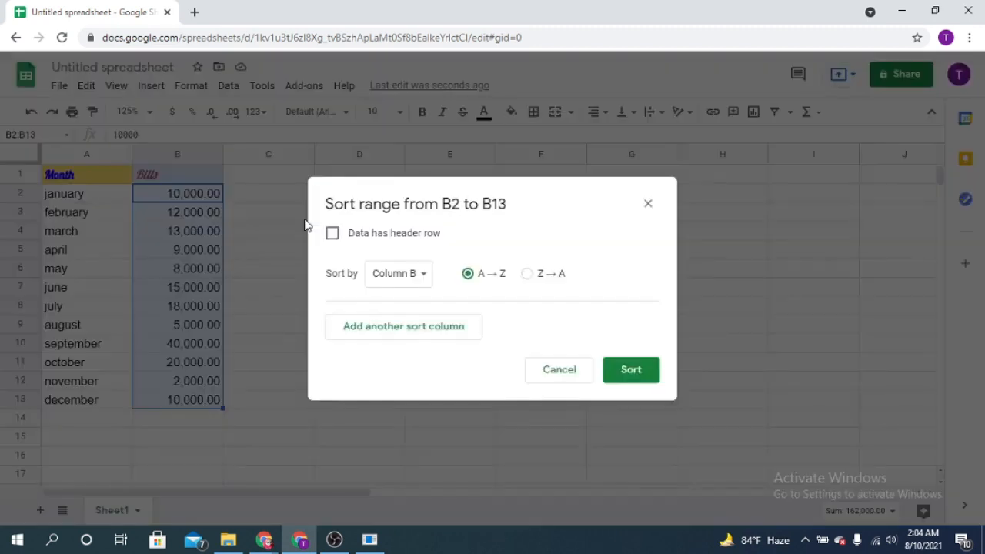
left_click(429, 280)
left_click(429, 280)
left_click(428, 280)
left_click(429, 280)
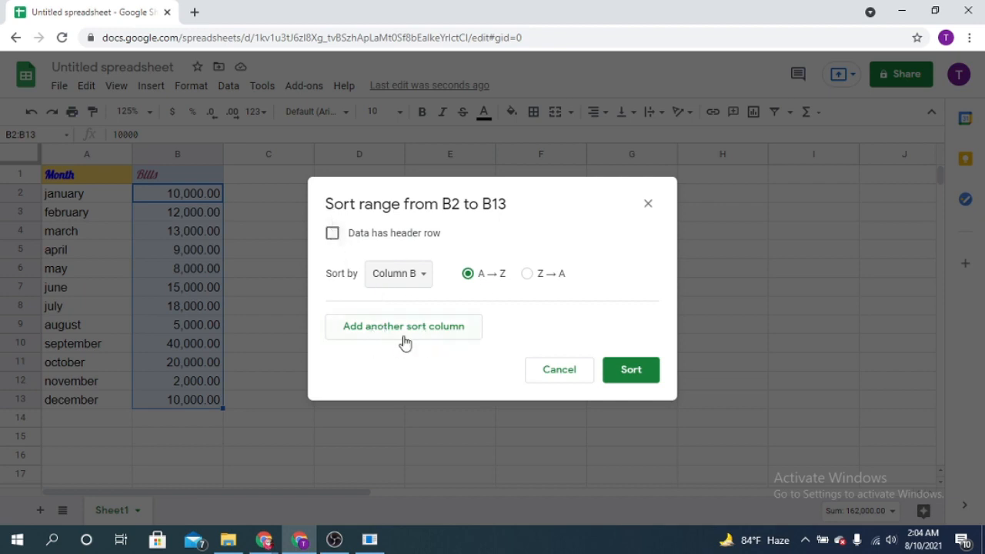
left_click(630, 371)
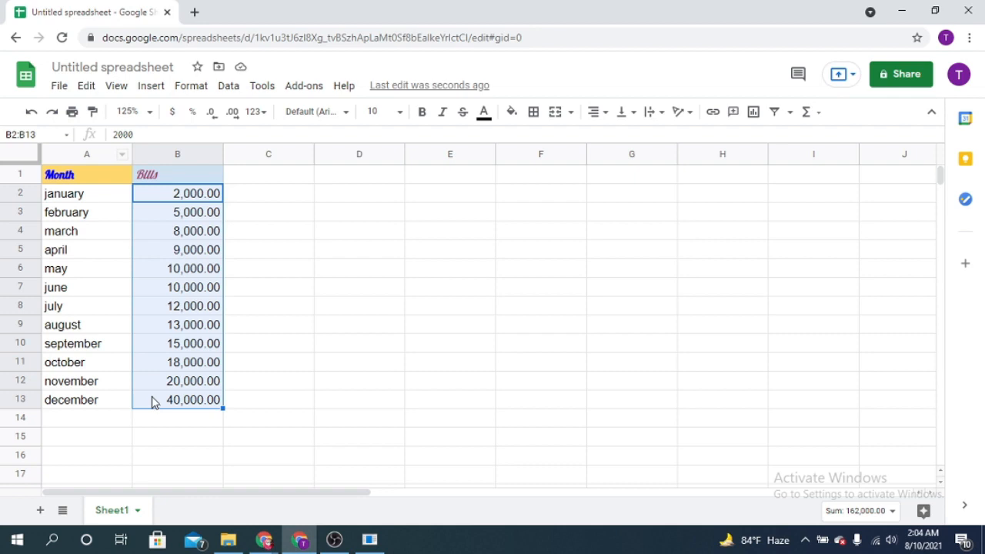
Sort the range B2:B13 by column B in Z to A order, and undo both range sorts.
left_click(228, 85)
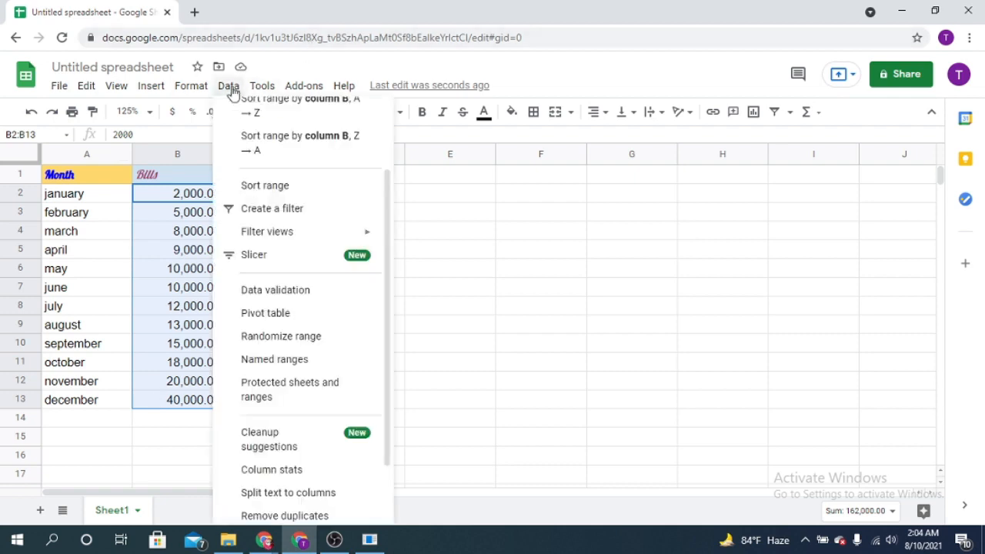
left_click(288, 156)
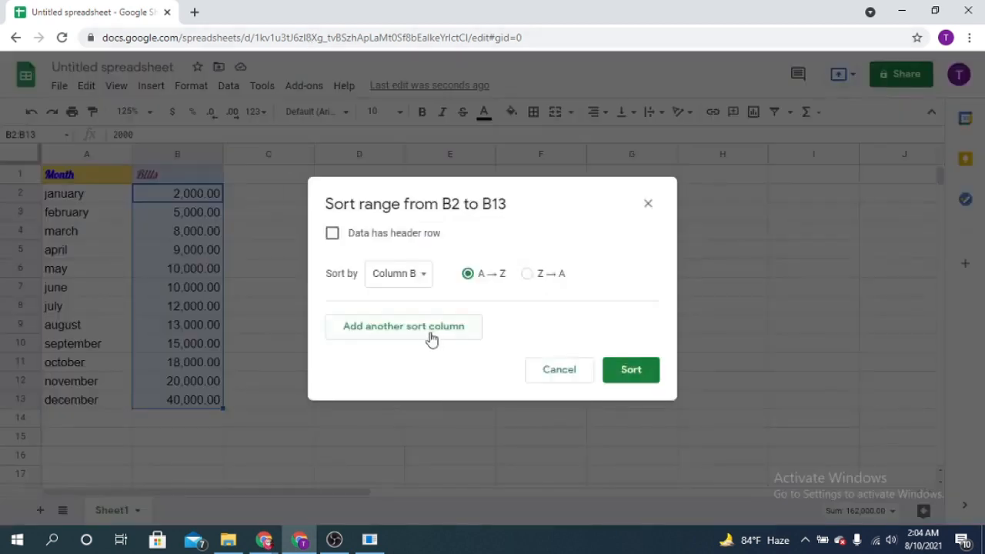
left_click(527, 275)
left_click(631, 370)
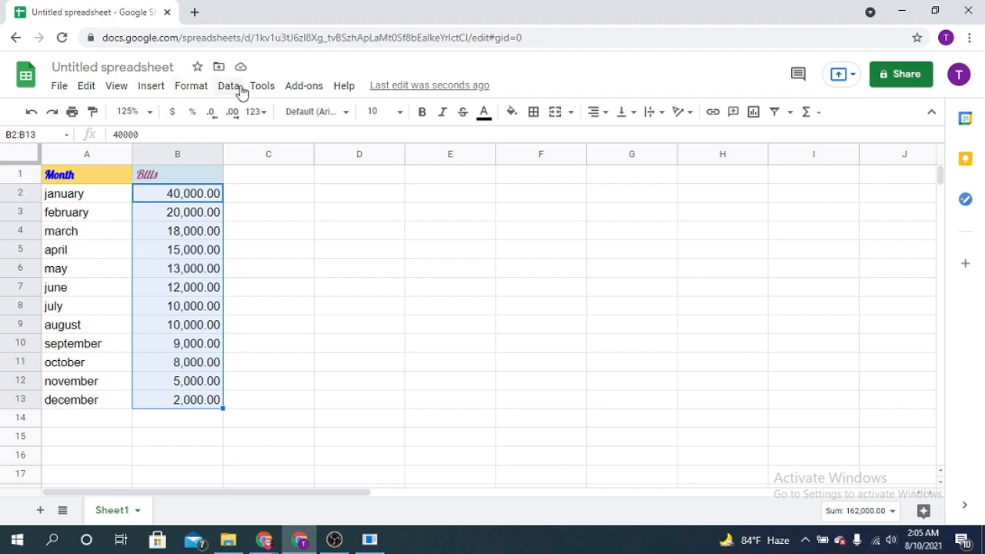
left_click(31, 111)
left_click(31, 112)
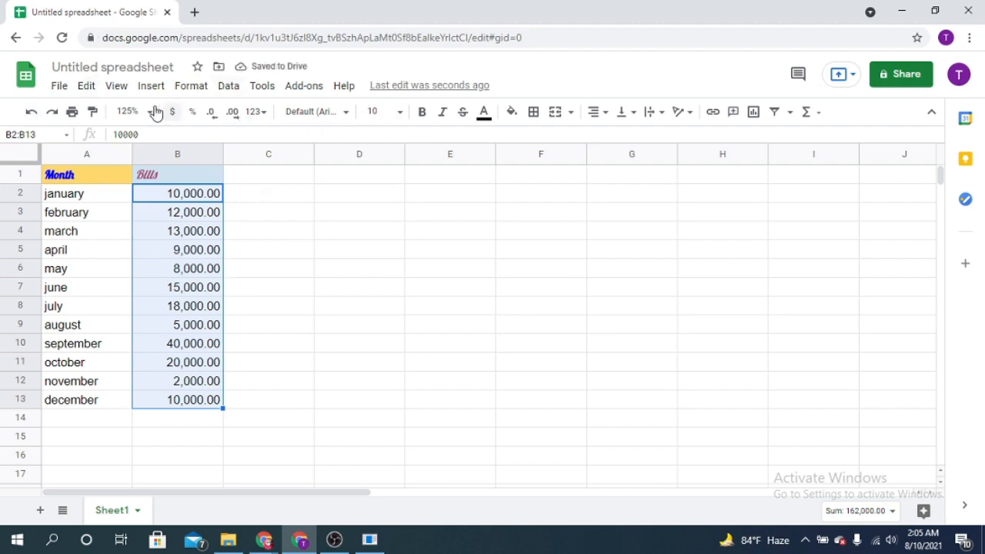
Rename the spreadsheet as "My 1st sheet".
left_click(61, 88)
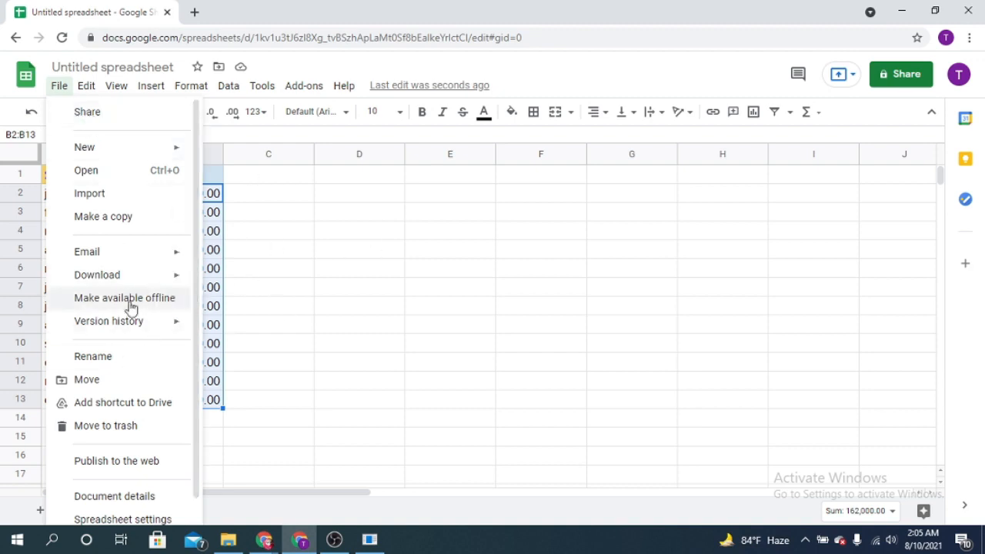
mouse_move(138, 287)
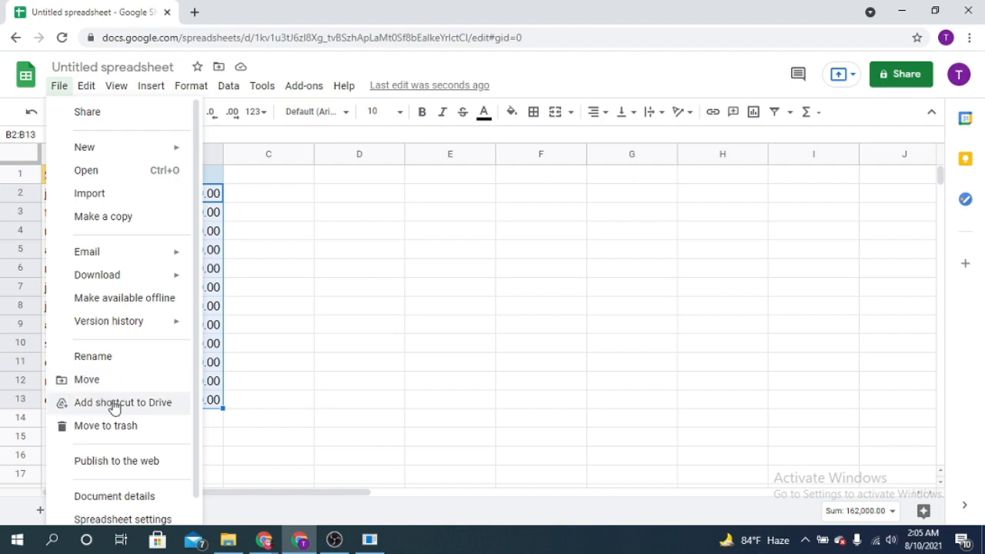
left_click(110, 356)
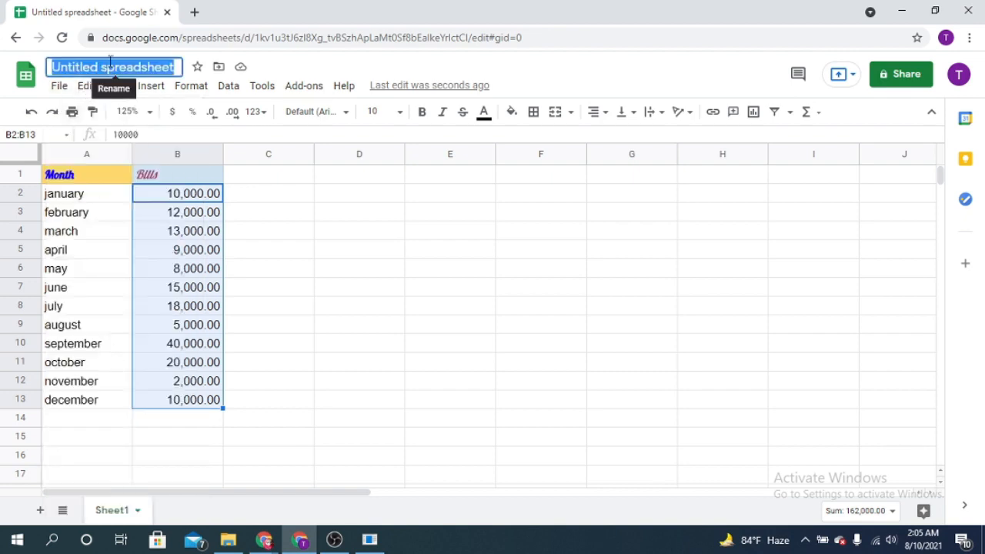
type("My")
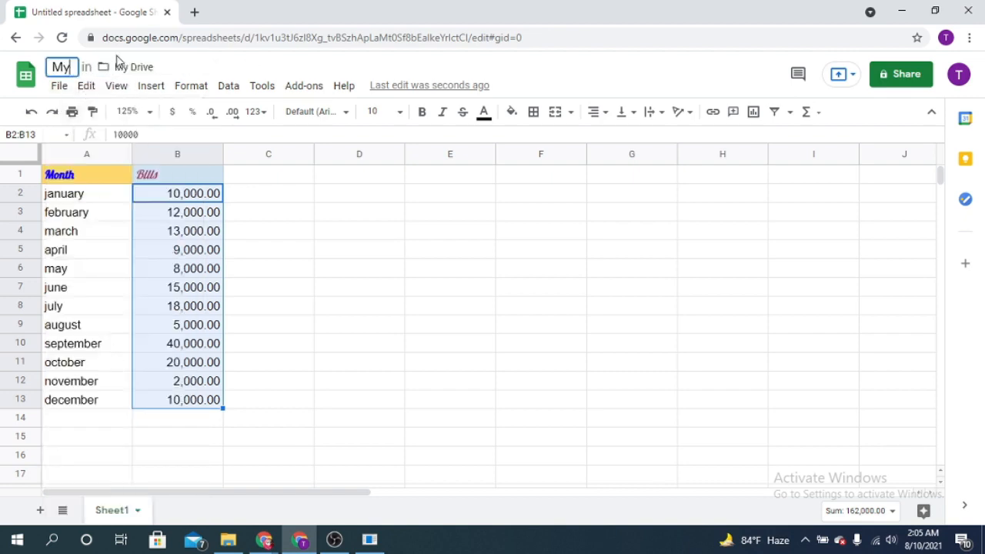
type(" 1s")
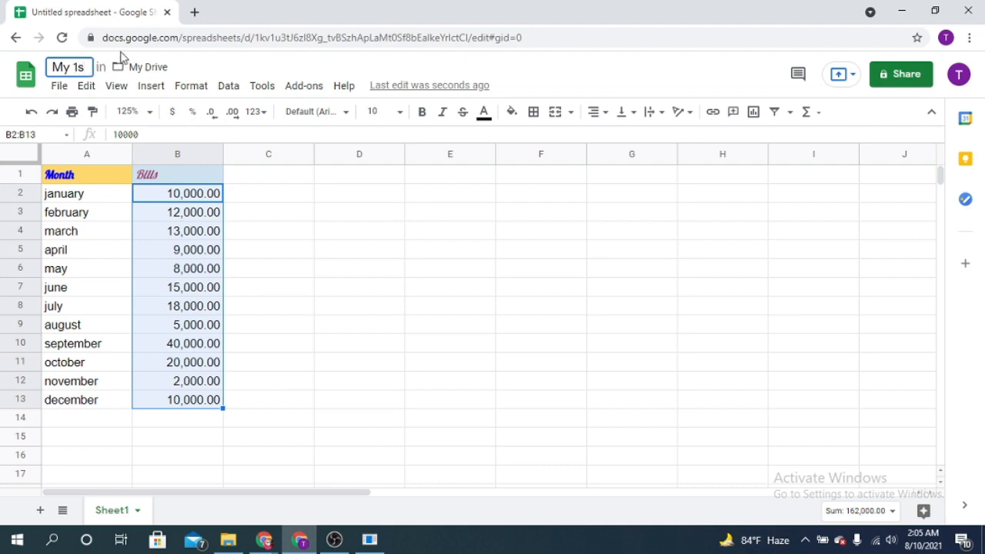
type("t d")
key("BackSpace")
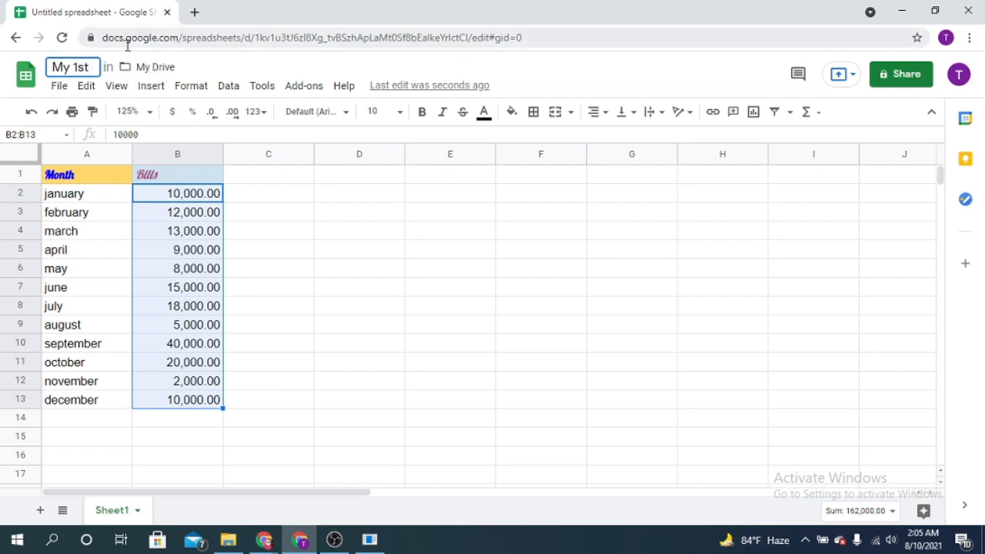
type("sheet")
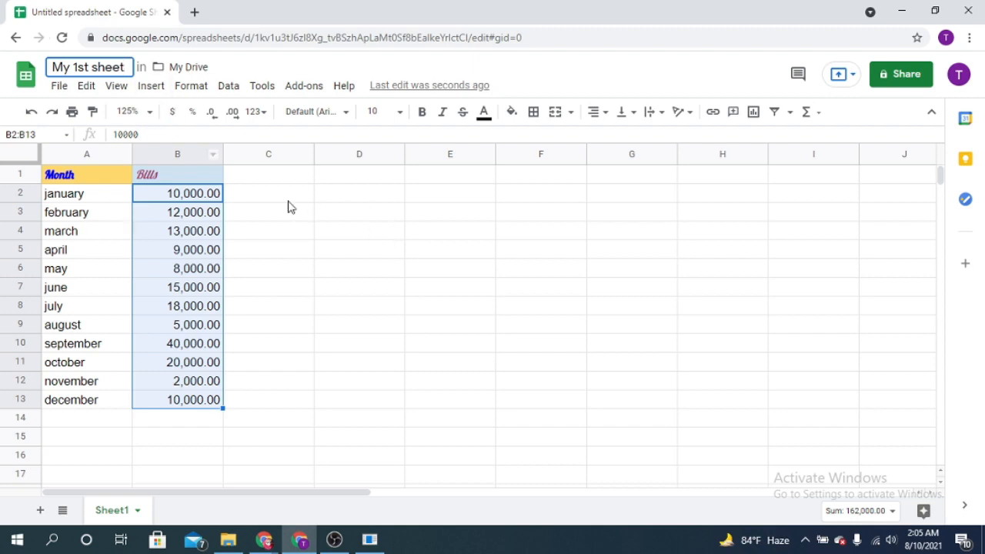
left_click(348, 178)
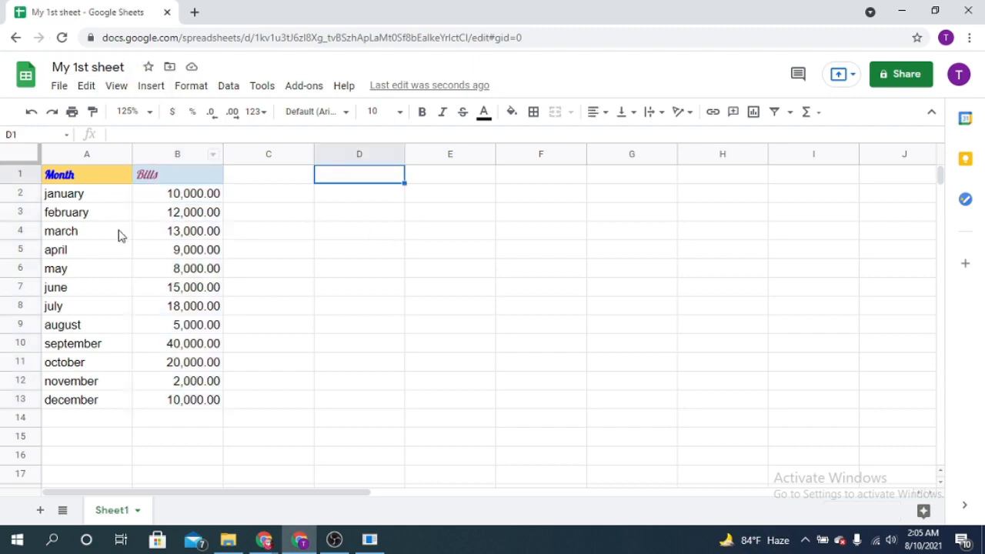
left_click(200, 213)
left_click(199, 200)
left_click(202, 217)
left_click(205, 254)
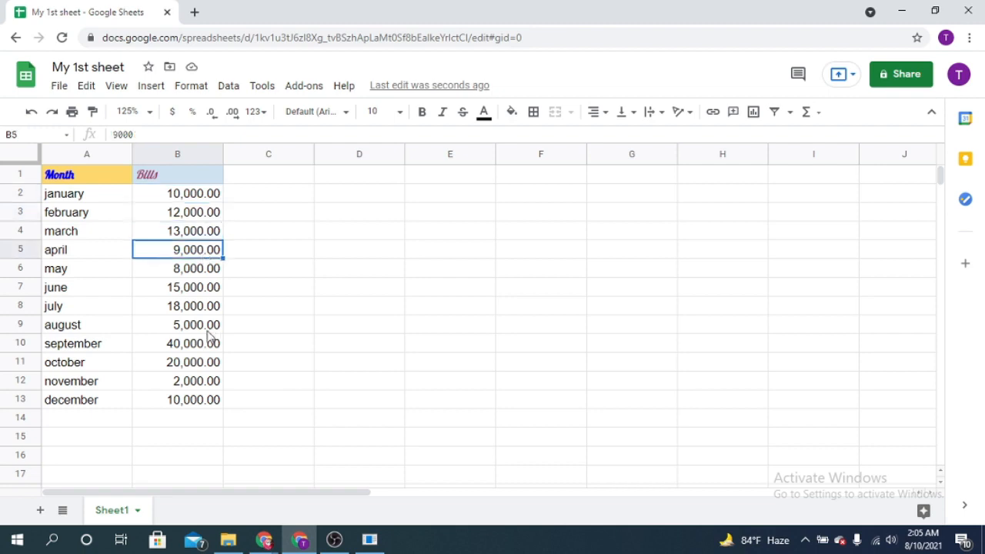
left_click(206, 330)
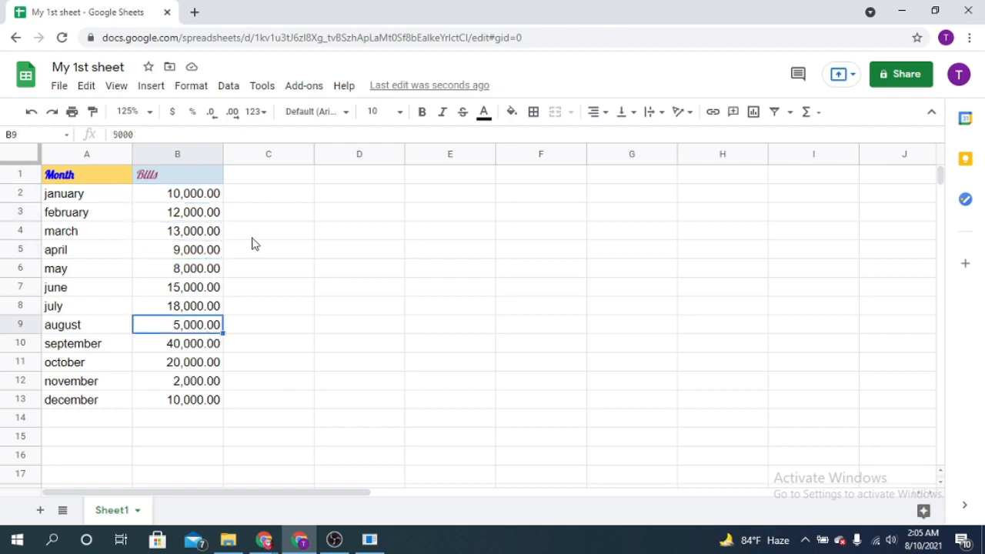